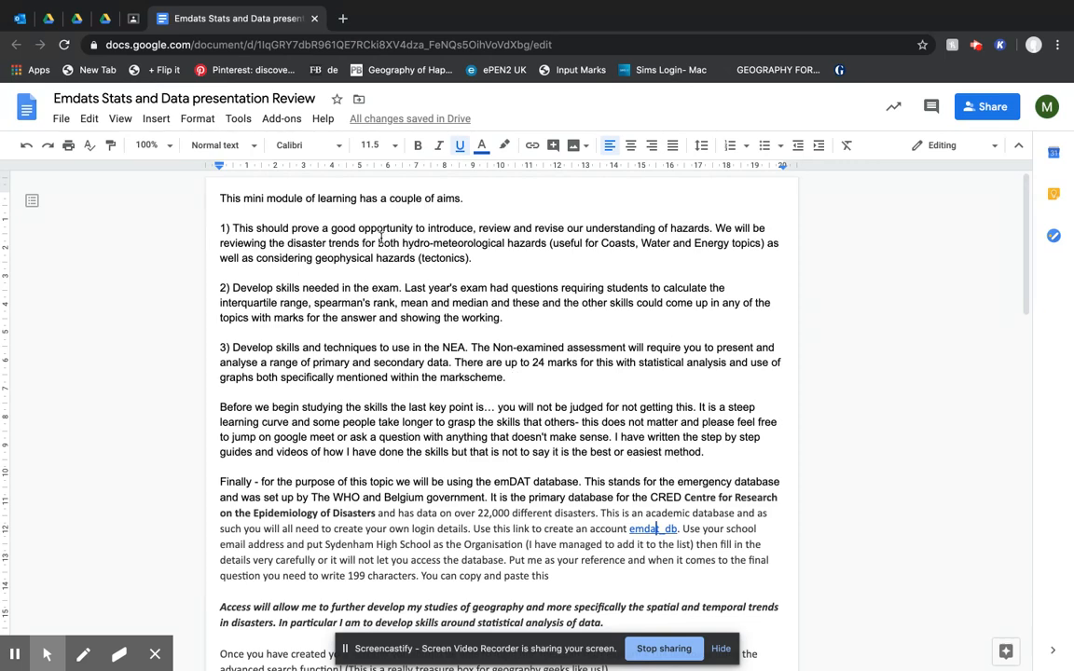
# - Review the module's three aims, the note on studying the skills, and the emDAT database introduction in the document
pyautogui.moveTo(472, 258); pyautogui.dragTo(192, 228)
pyautogui.click(432, 293)
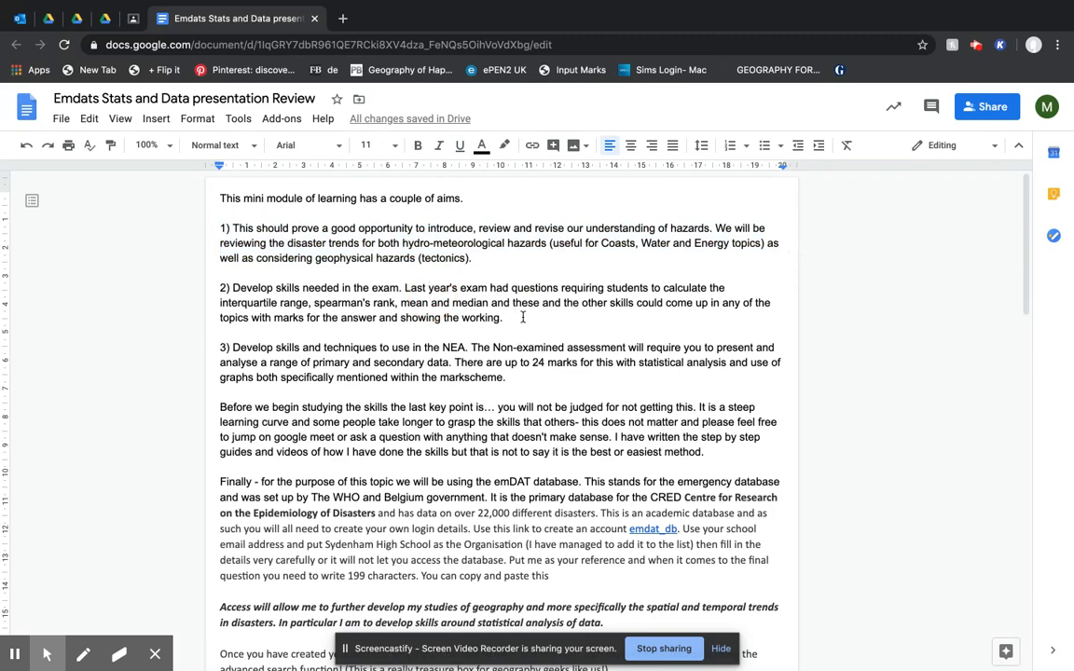
pyautogui.moveTo(522, 314); pyautogui.dragTo(219, 287)
pyautogui.click(494, 389)
pyautogui.moveTo(524, 384); pyautogui.dragTo(213, 350)
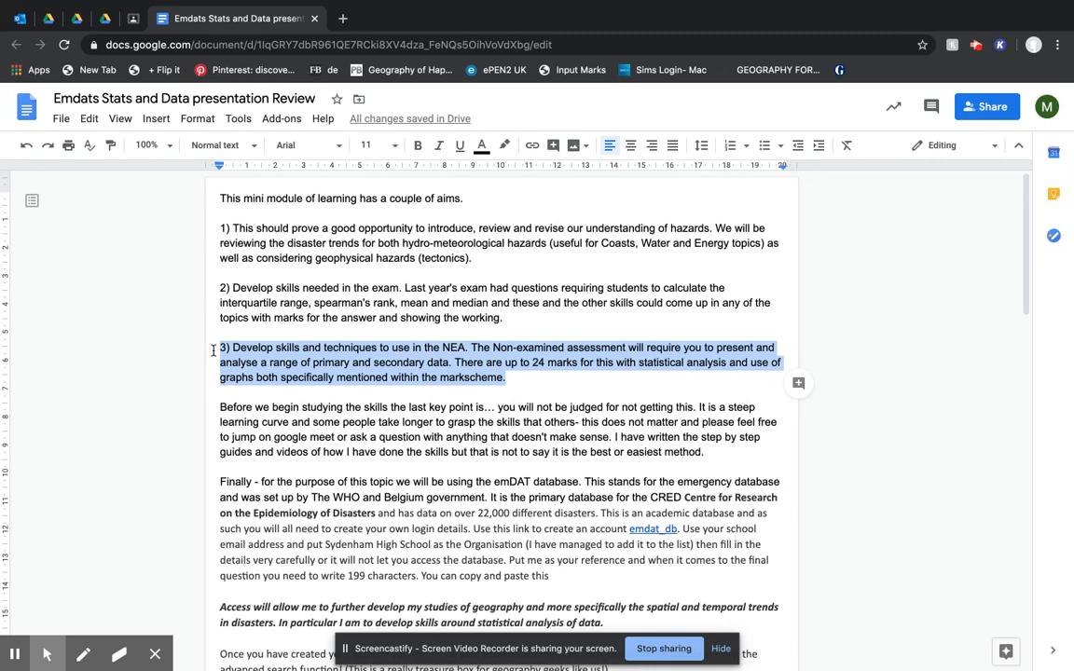
pyautogui.scroll(-1, 199, 347)
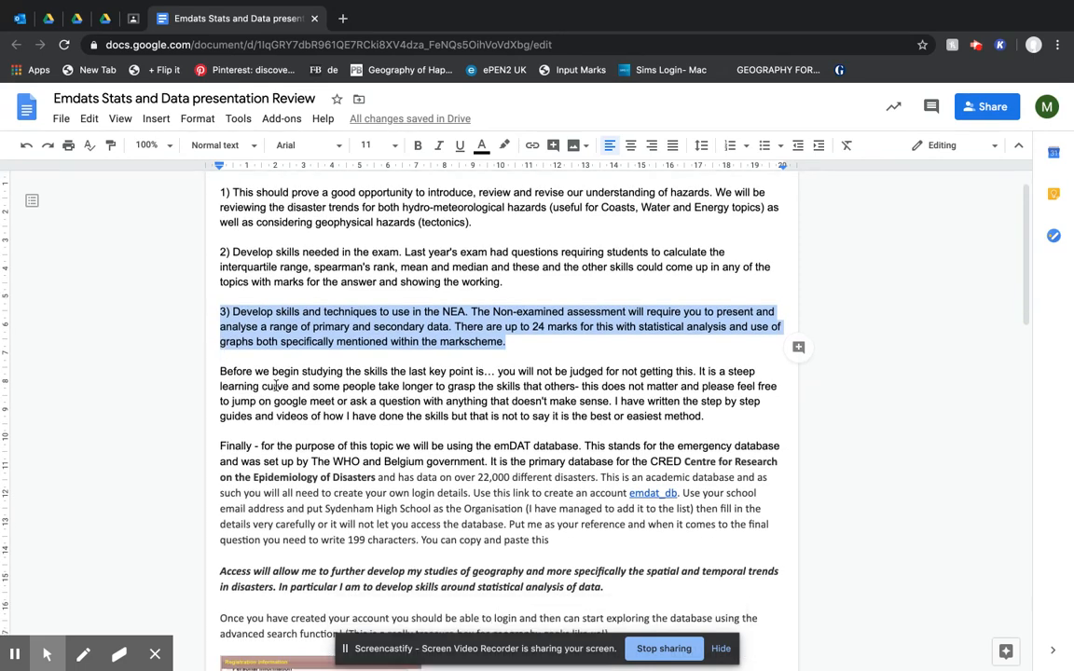
pyautogui.click(288, 386)
pyautogui.scroll(-1, 288, 385)
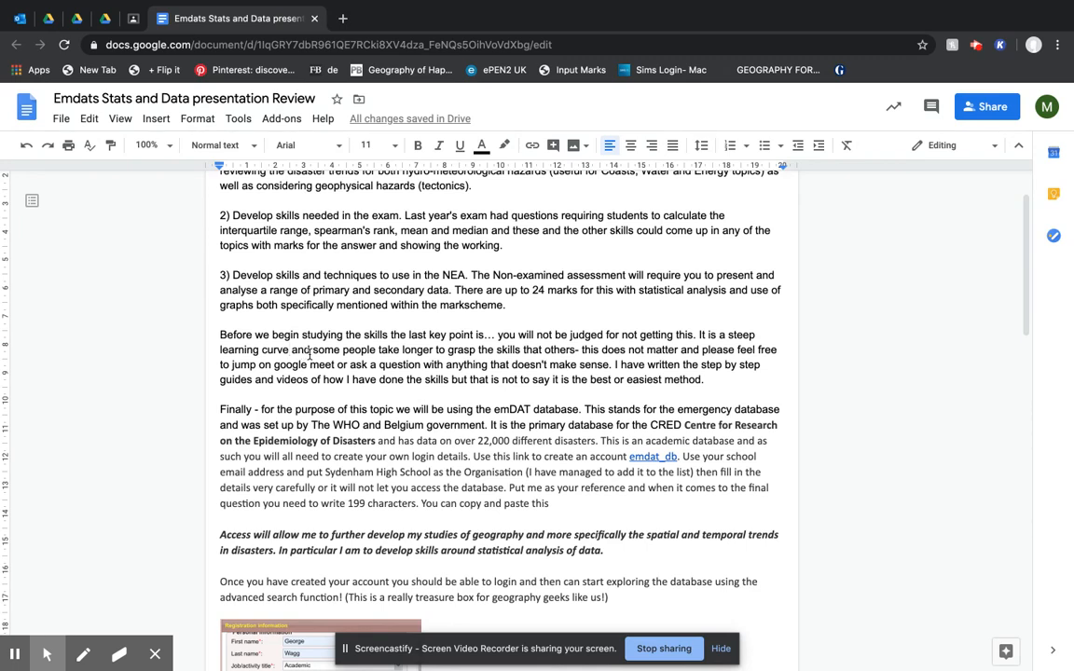
pyautogui.scroll(-3, 301, 357)
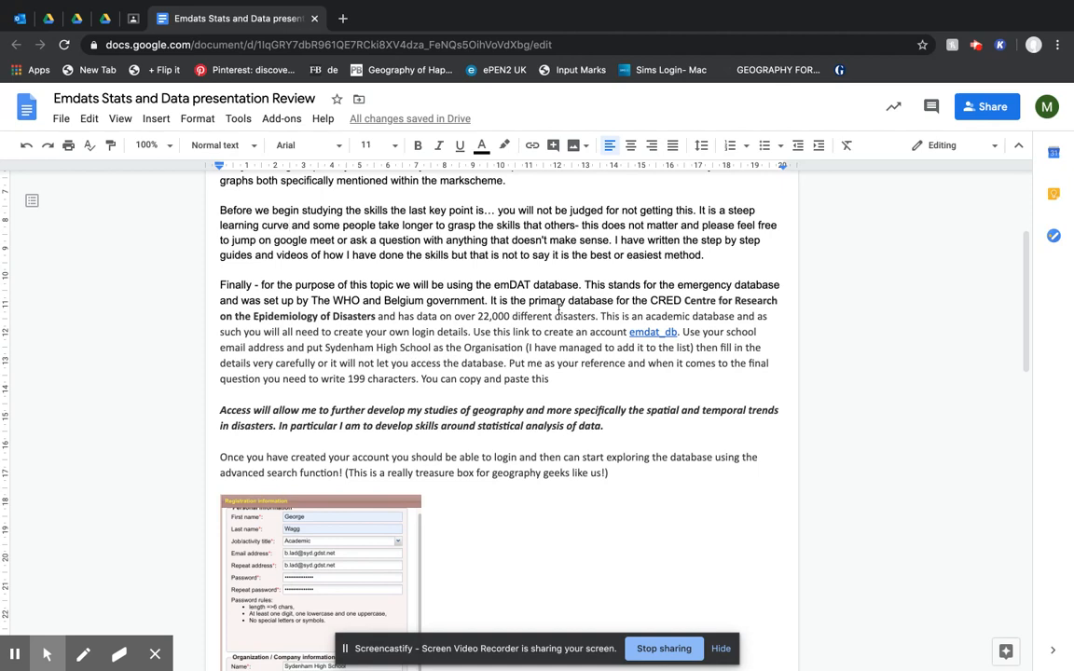
pyautogui.scroll(-1, 560, 311)
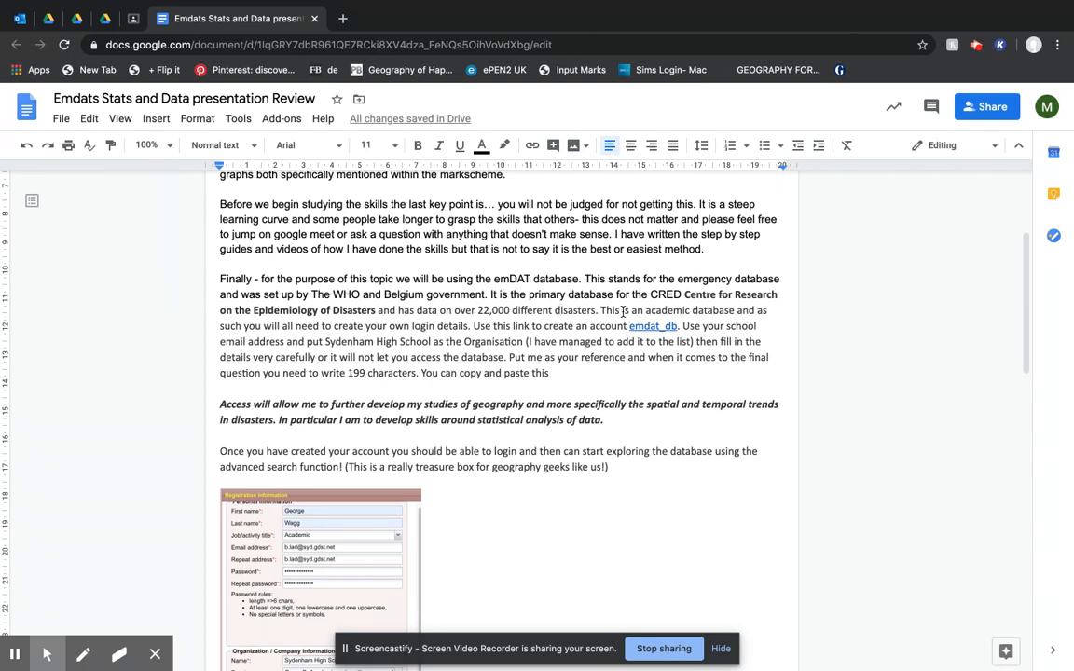
# - Open the emdat_db link's registration form and examine its personal, organization, license agreement and data-use purpose fields
pyautogui.click(642, 327)
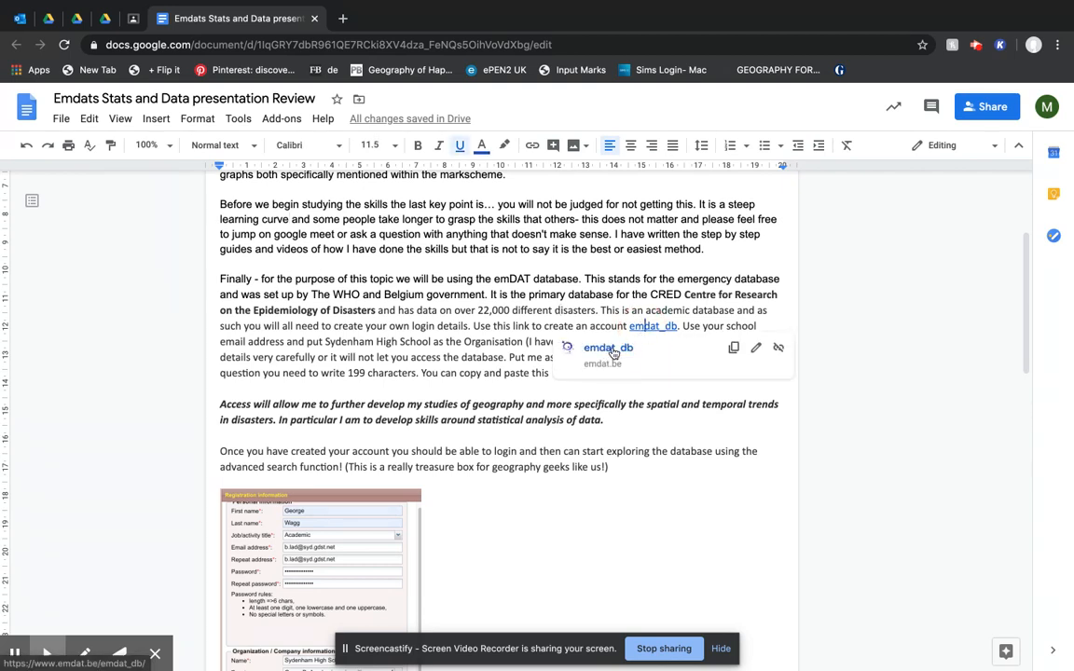
pyautogui.click(613, 350)
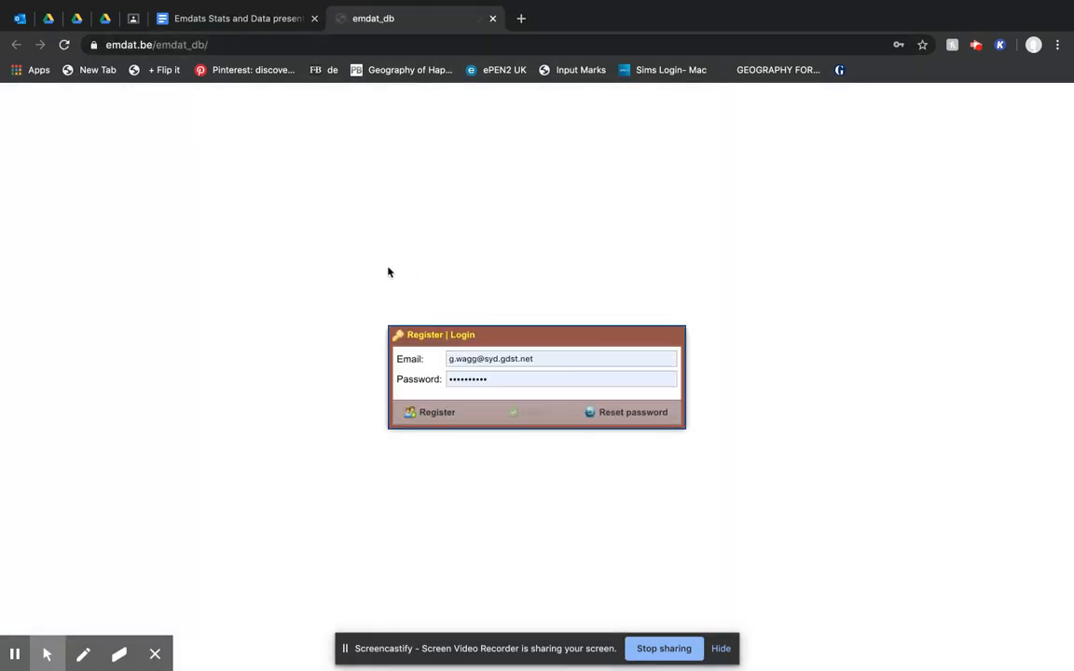
pyautogui.click(428, 413)
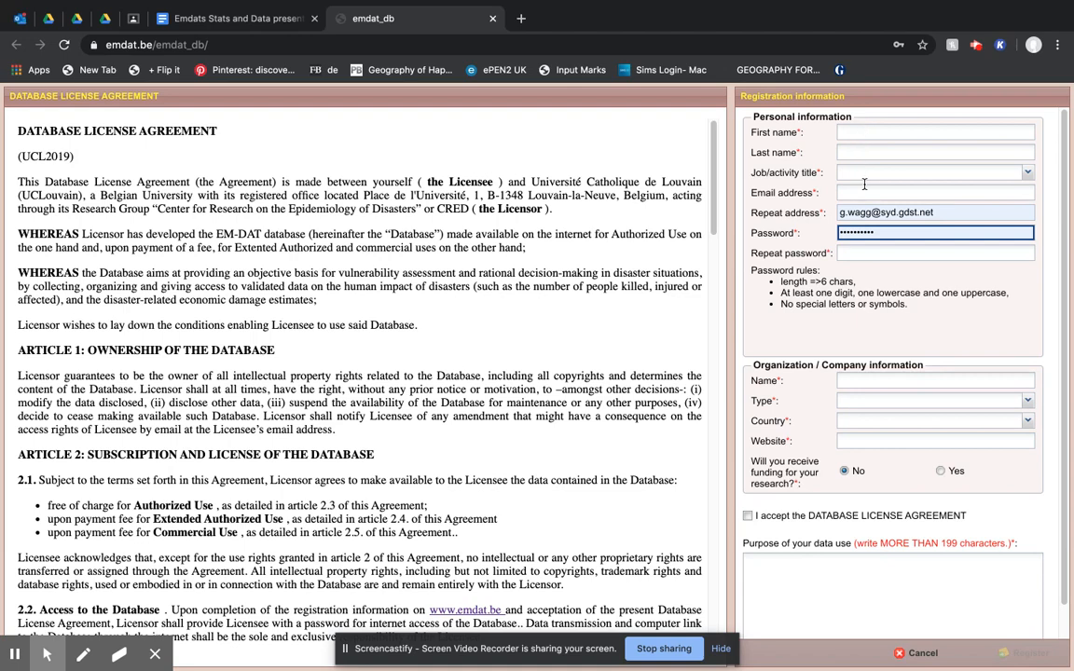
pyautogui.click(864, 250)
pyautogui.scroll(-1, 885, 345)
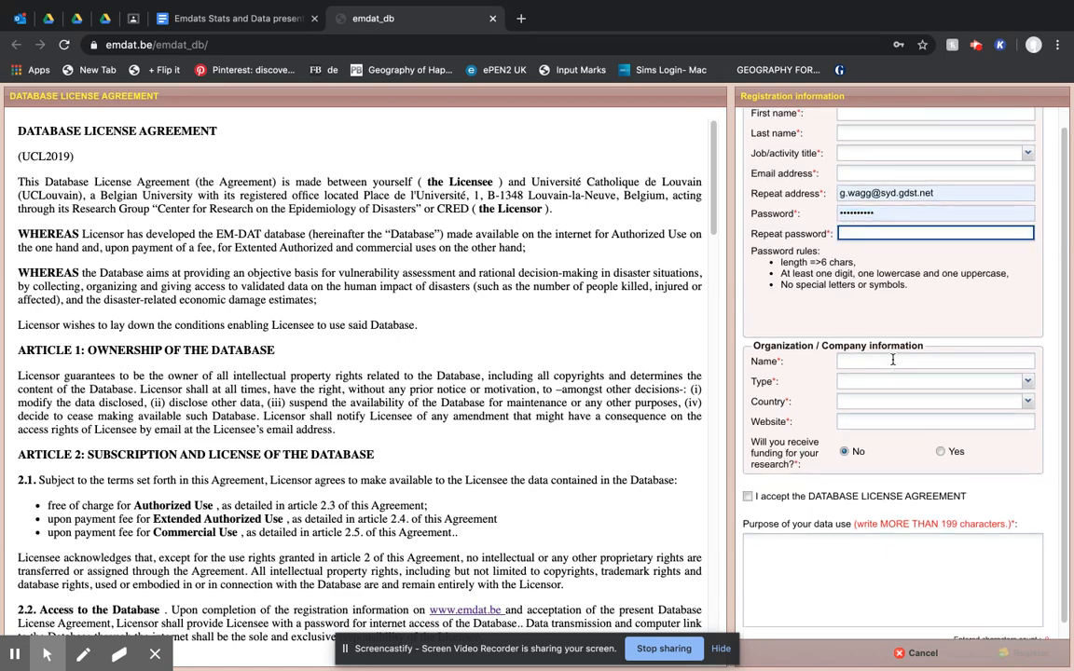
pyautogui.click(885, 381)
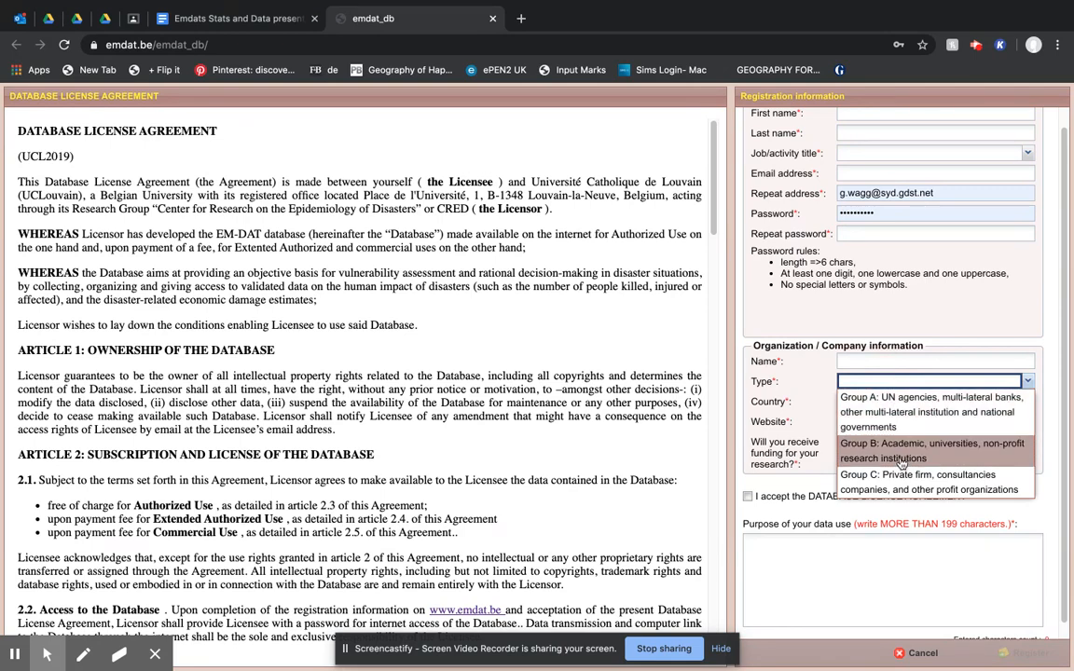
pyautogui.click(848, 403)
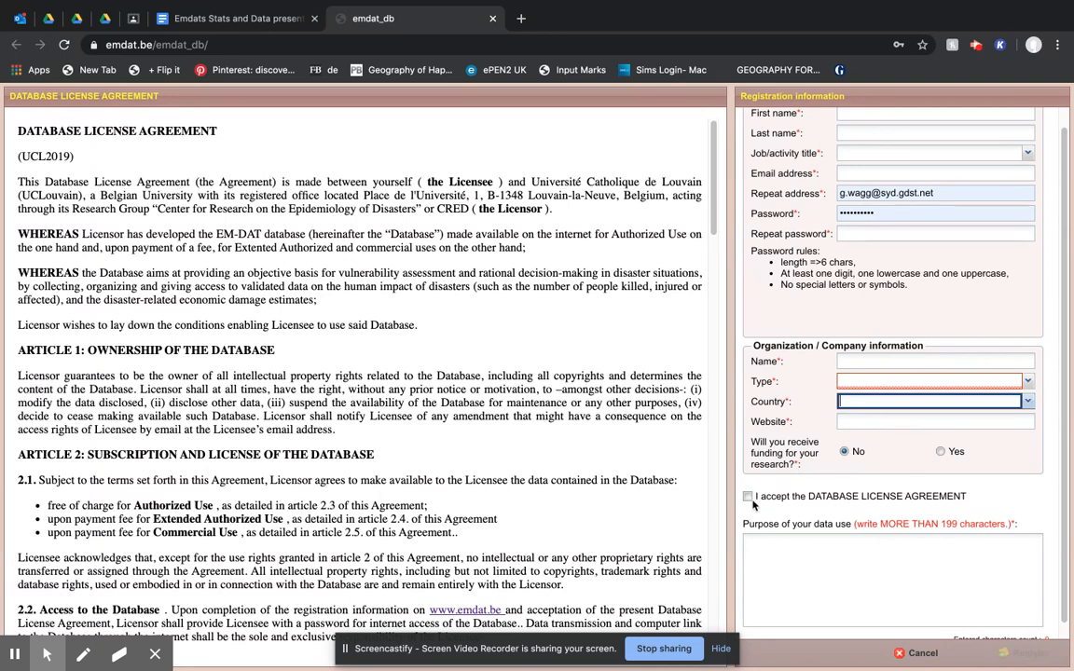
pyautogui.scroll(-1, 755, 508)
pyautogui.click(772, 534)
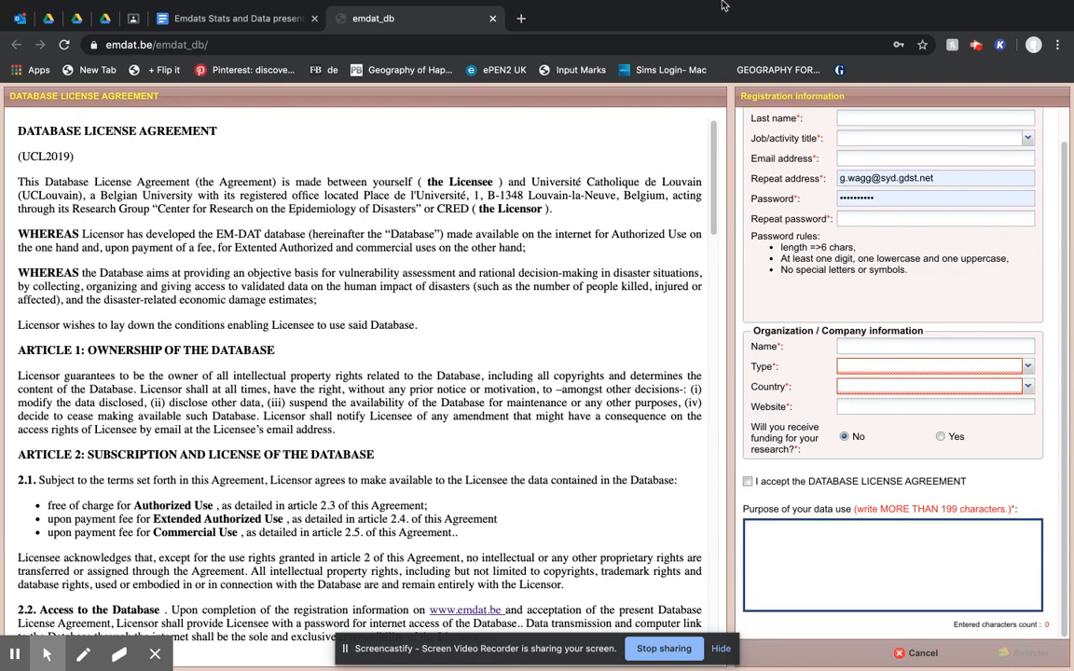
# - Select the document's sample access statement, return to the registration form's data-use purpose field, and close the form
pyautogui.click(182, 17)
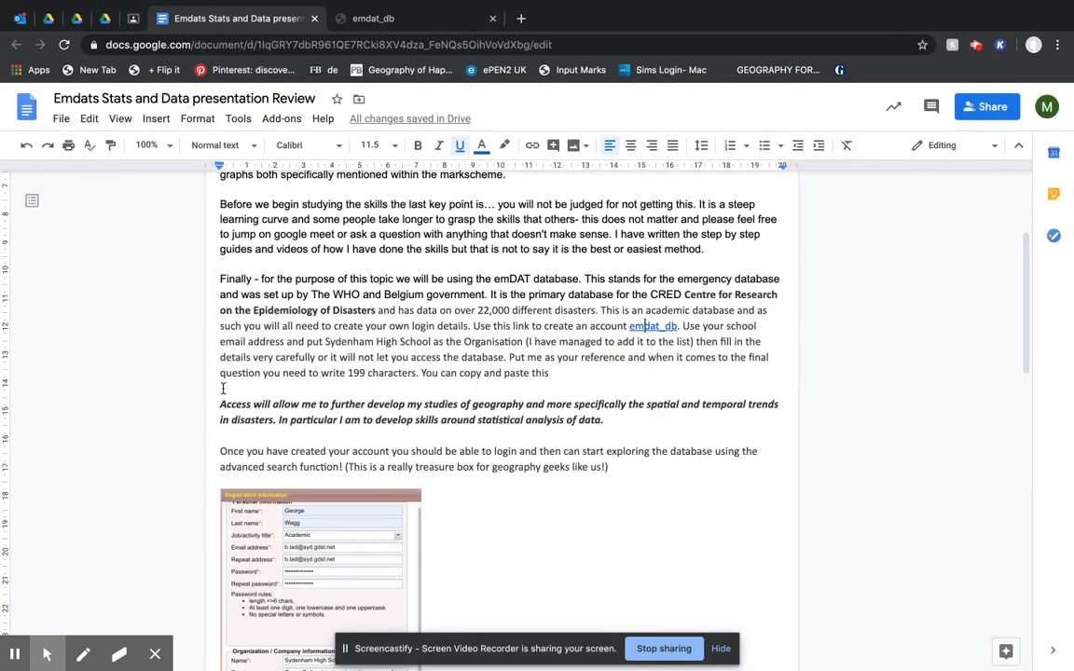
pyautogui.moveTo(218, 404); pyautogui.dragTo(608, 433)
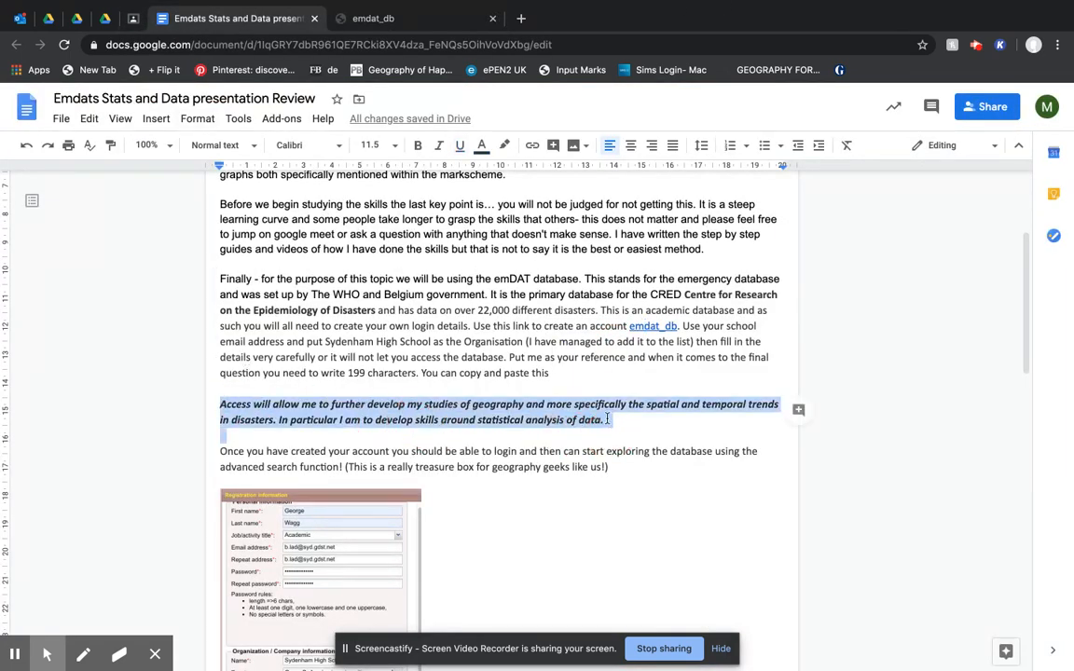
pyautogui.click(407, 21)
pyautogui.click(944, 564)
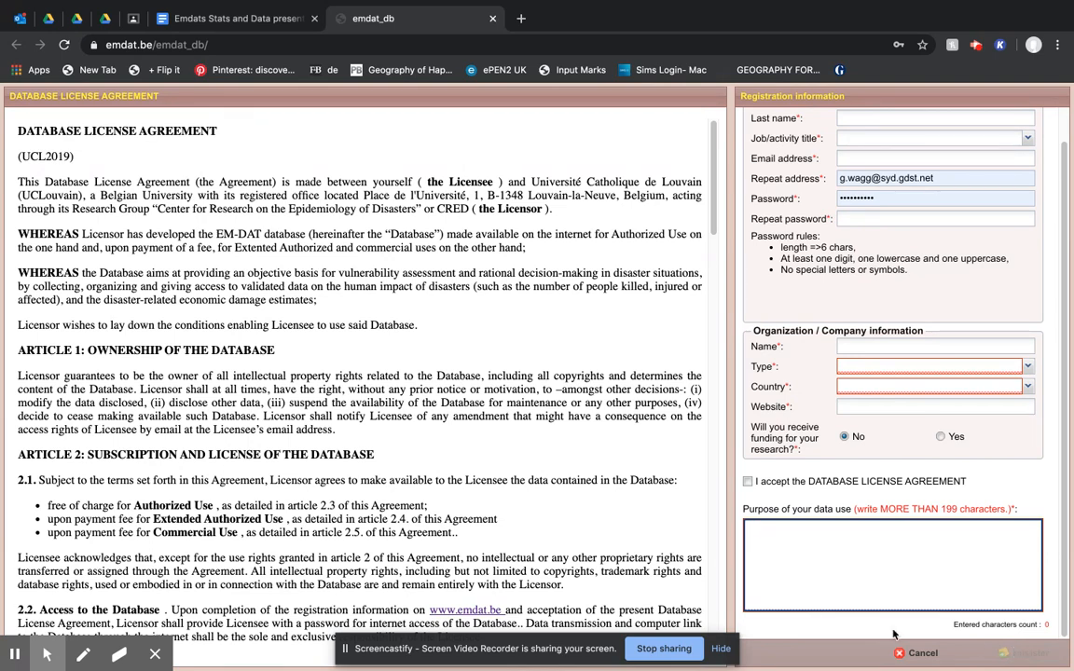
pyautogui.middleClick(444, 20)
# - Reopen the emdat_db link, log in with the saved account credentials, and open the Advanced Search
pyautogui.click(642, 326)
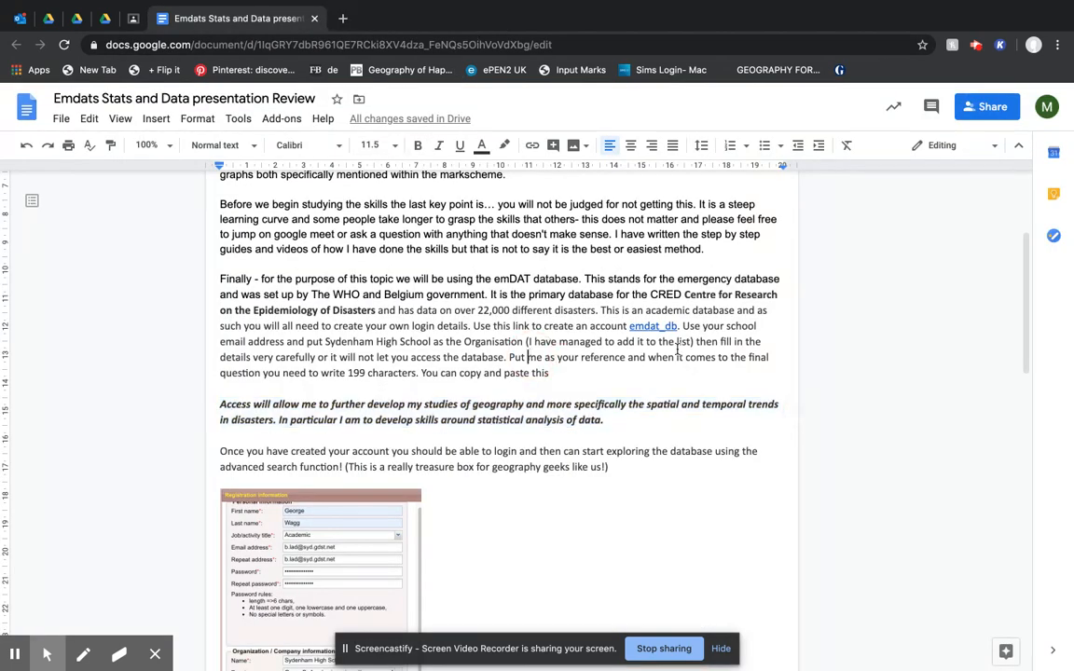
pyautogui.click(613, 358)
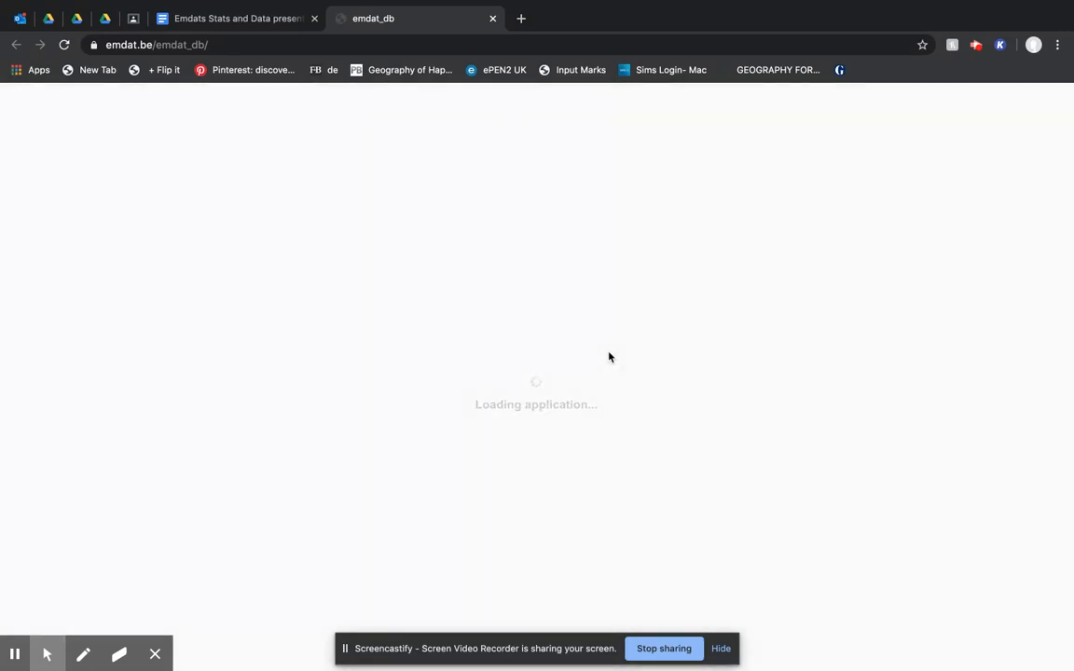
pyautogui.click(485, 379)
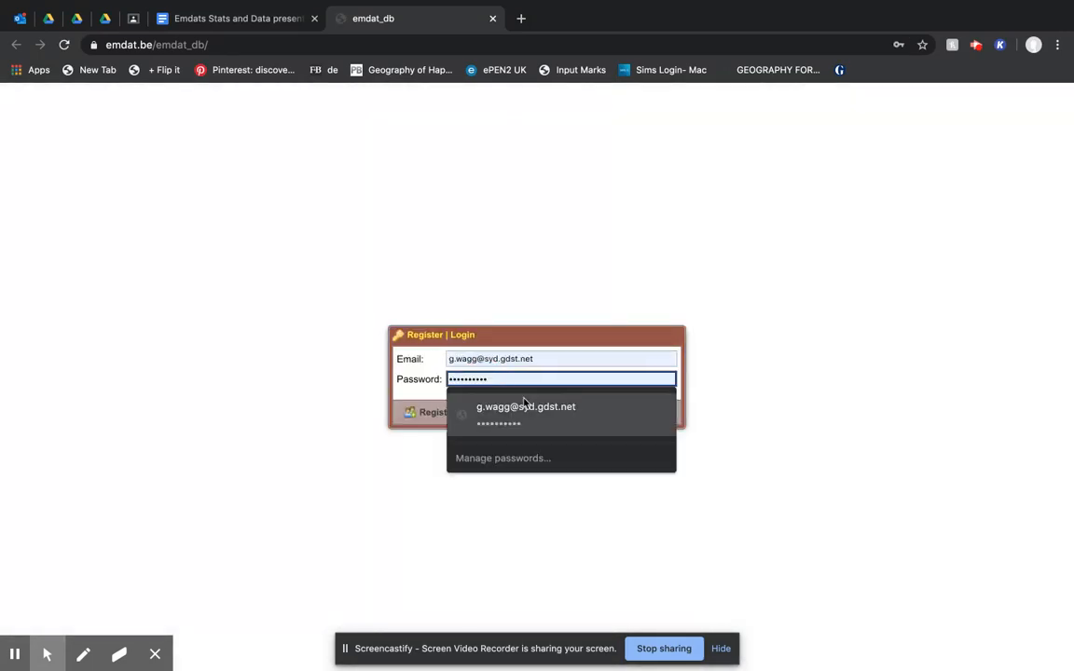
pyautogui.click(818, 408)
pyautogui.click(527, 417)
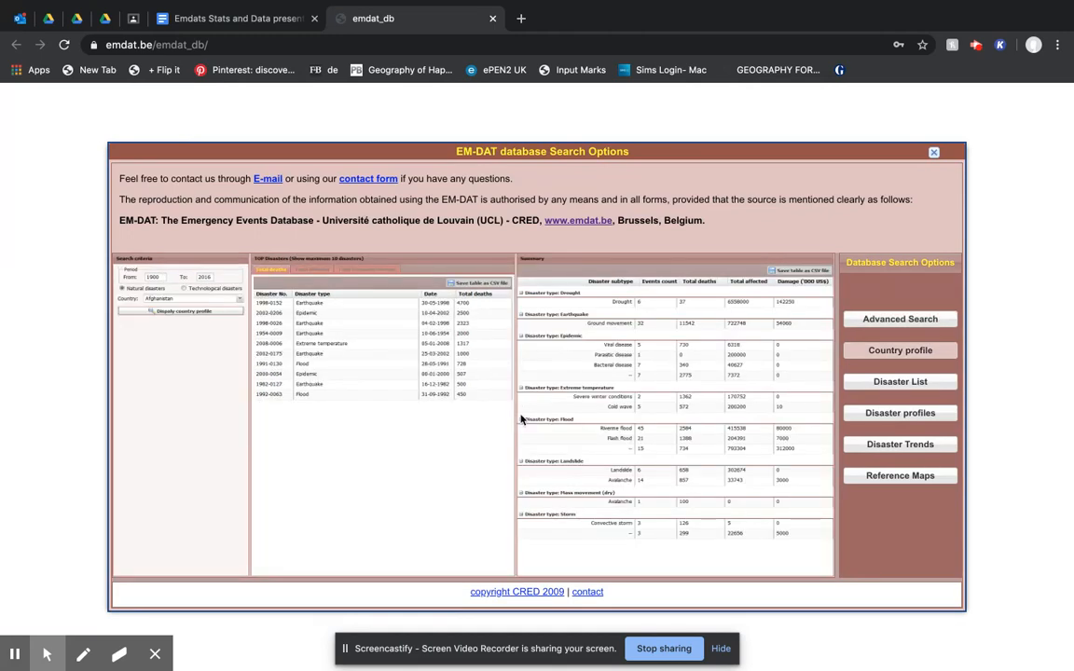
pyautogui.click(871, 323)
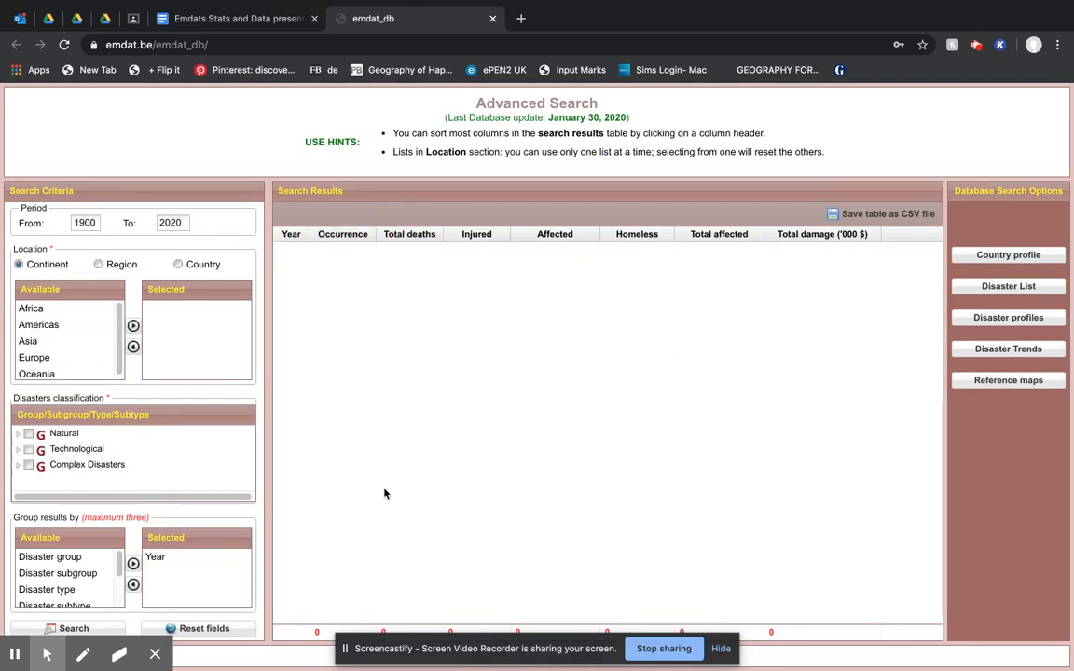
# - Add Africa and Europe to the selected continents for the search
pyautogui.click(95, 221)
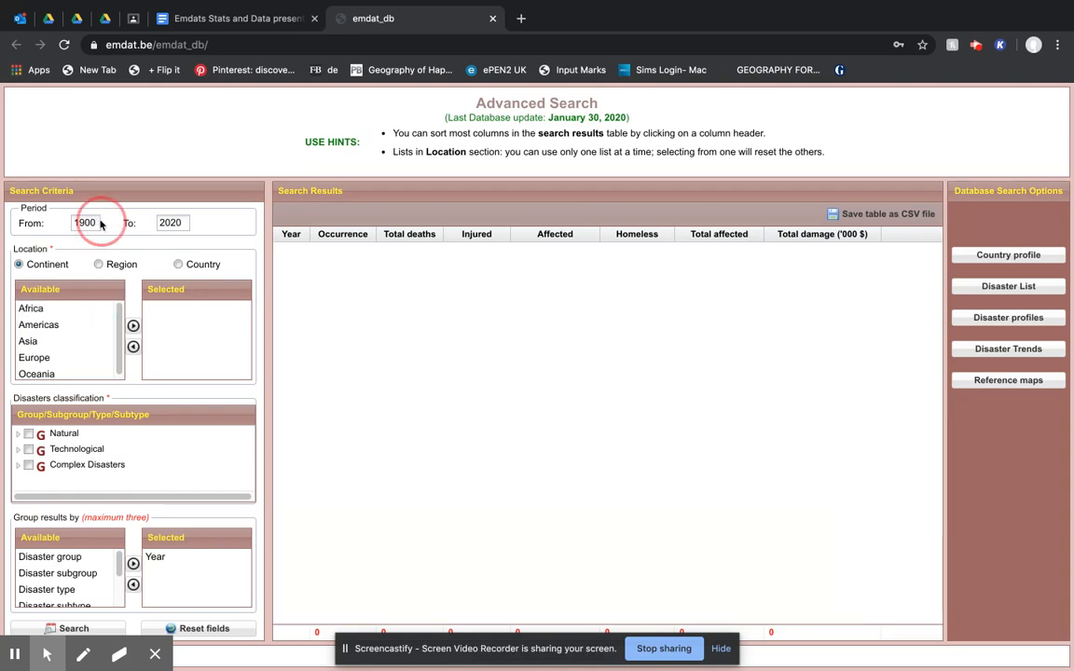
pyautogui.doubleClick(86, 222)
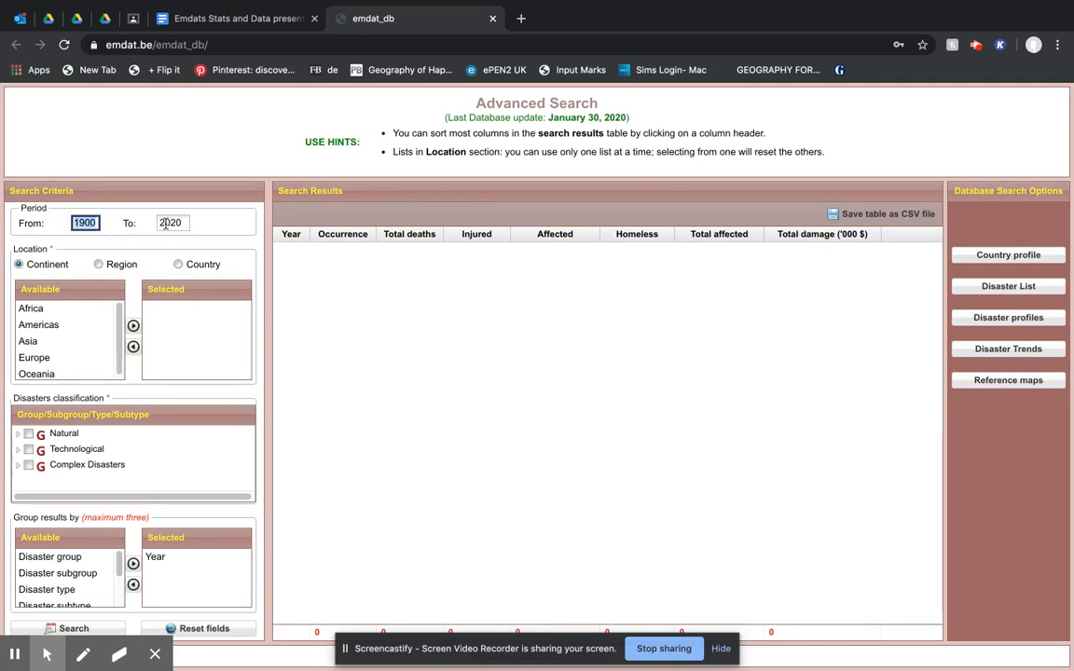
pyautogui.click(42, 312)
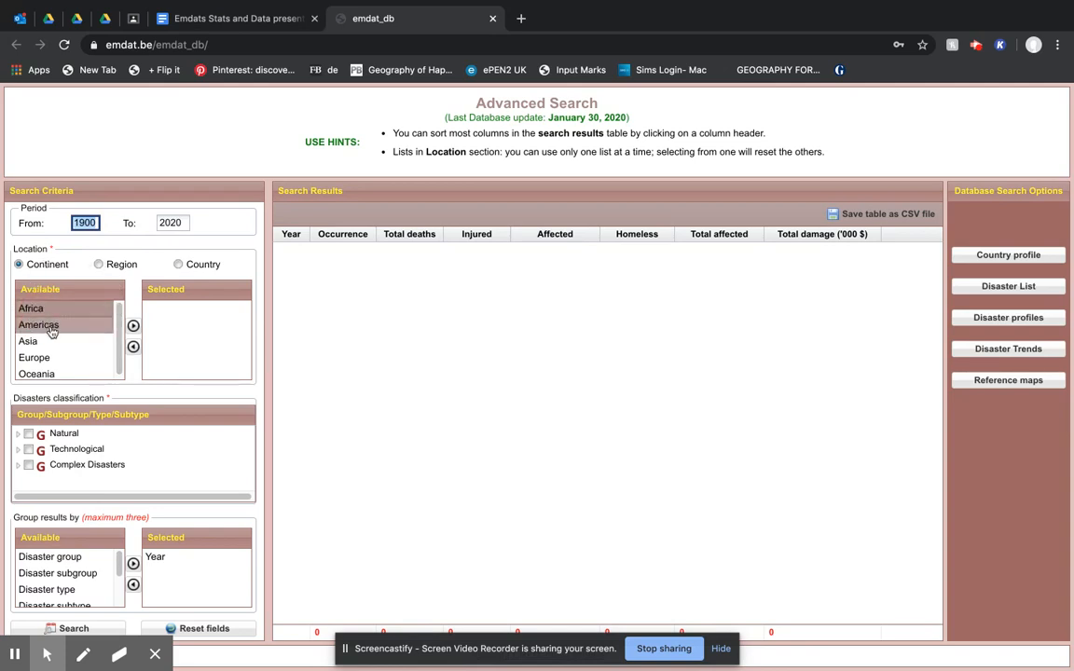
pyautogui.click(133, 327)
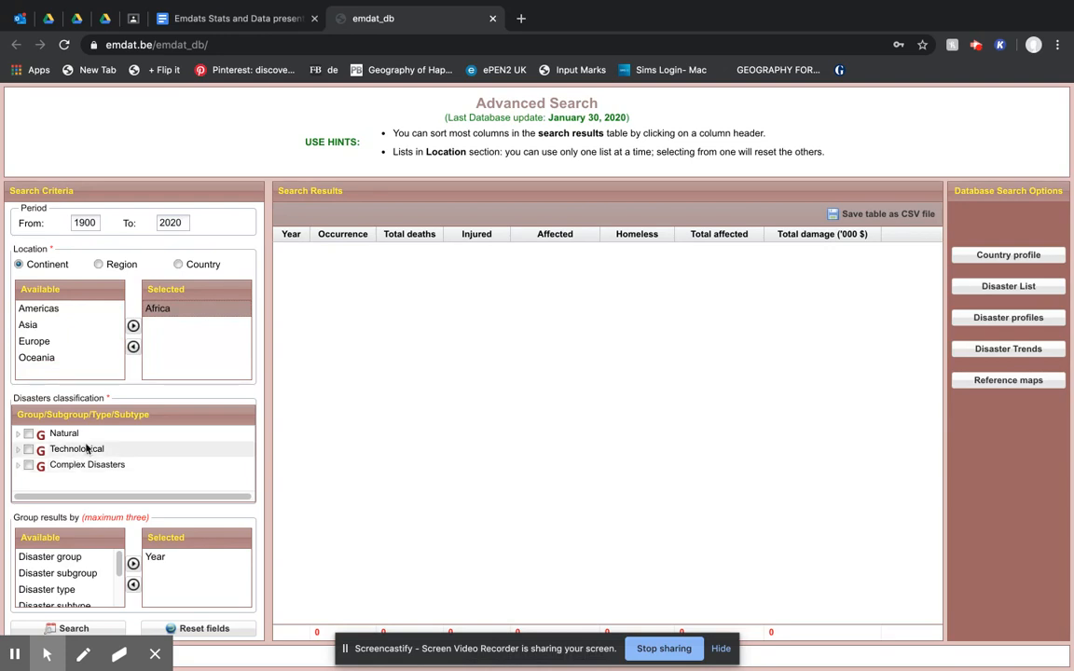
pyautogui.click(42, 342)
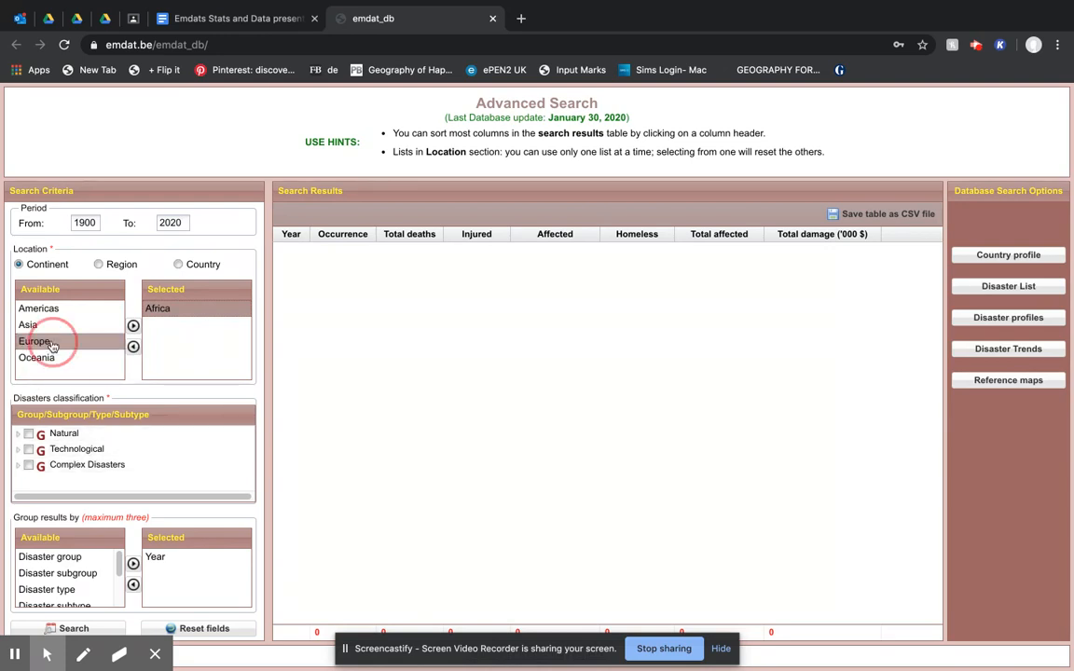
pyautogui.click(133, 327)
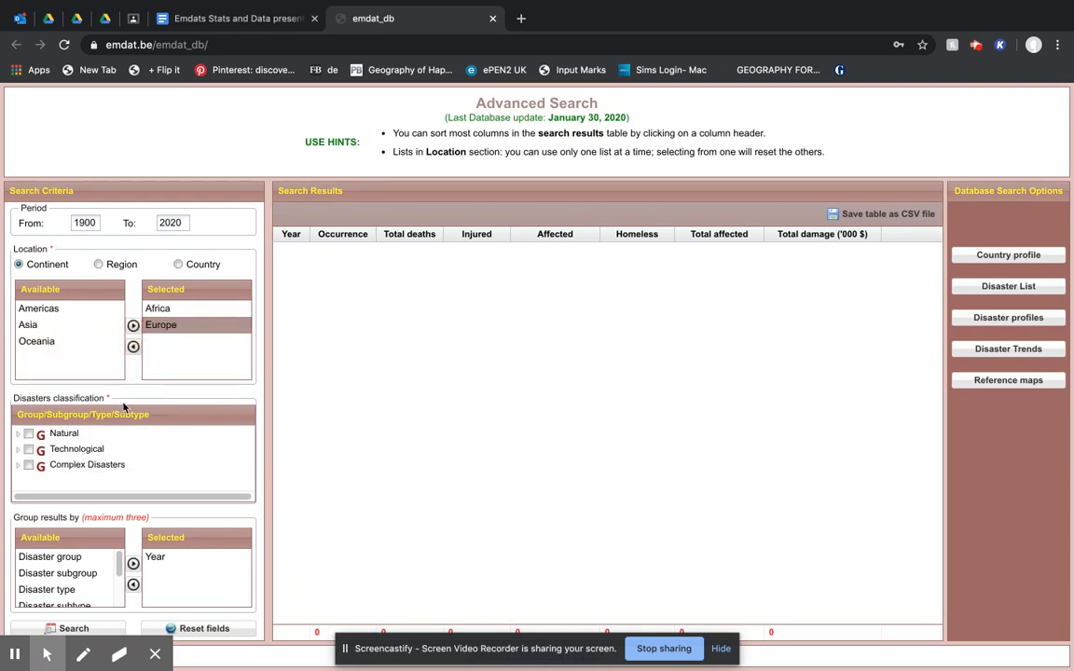
# - Expand the Natural disaster group and examine the types under its Biological, Climatological and Extra-terrestrial subgroups
pyautogui.click(23, 434)
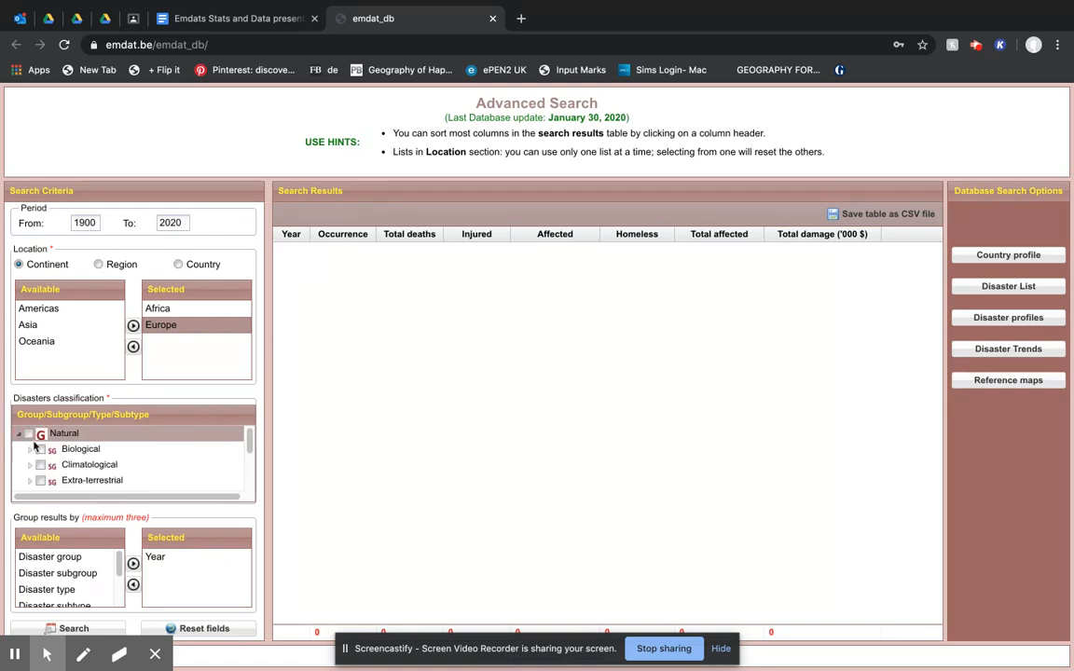
pyautogui.click(247, 438)
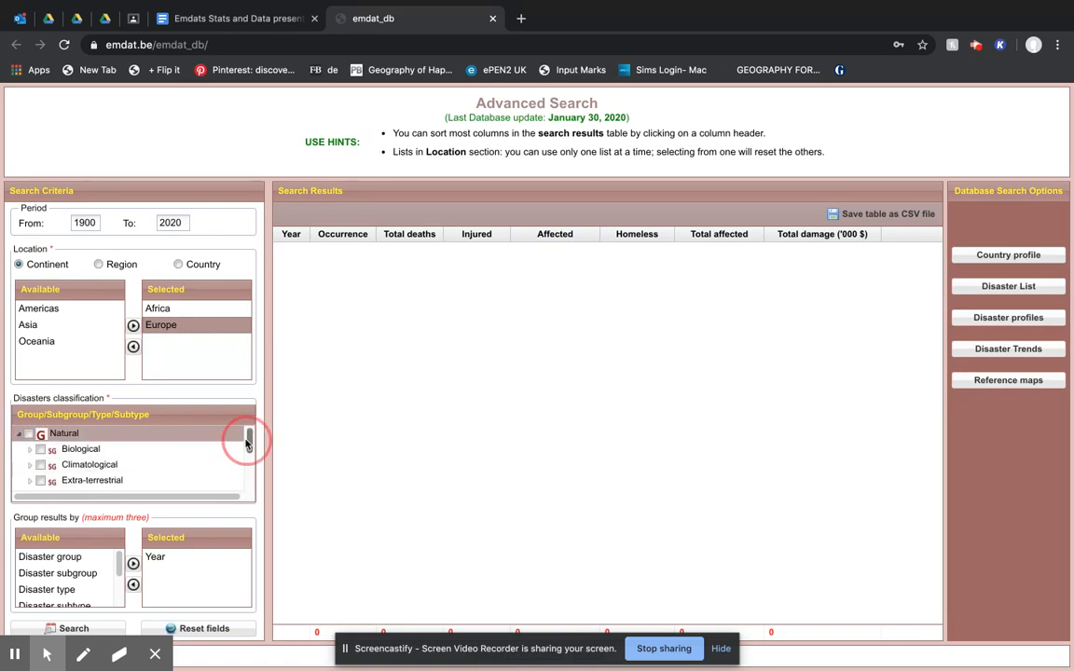
pyautogui.click(30, 451)
pyautogui.moveTo(248, 438)
pyautogui.mouseDown()
pyautogui.moveTo(249, 448)
pyautogui.moveTo(249, 432)
pyautogui.mouseUp()
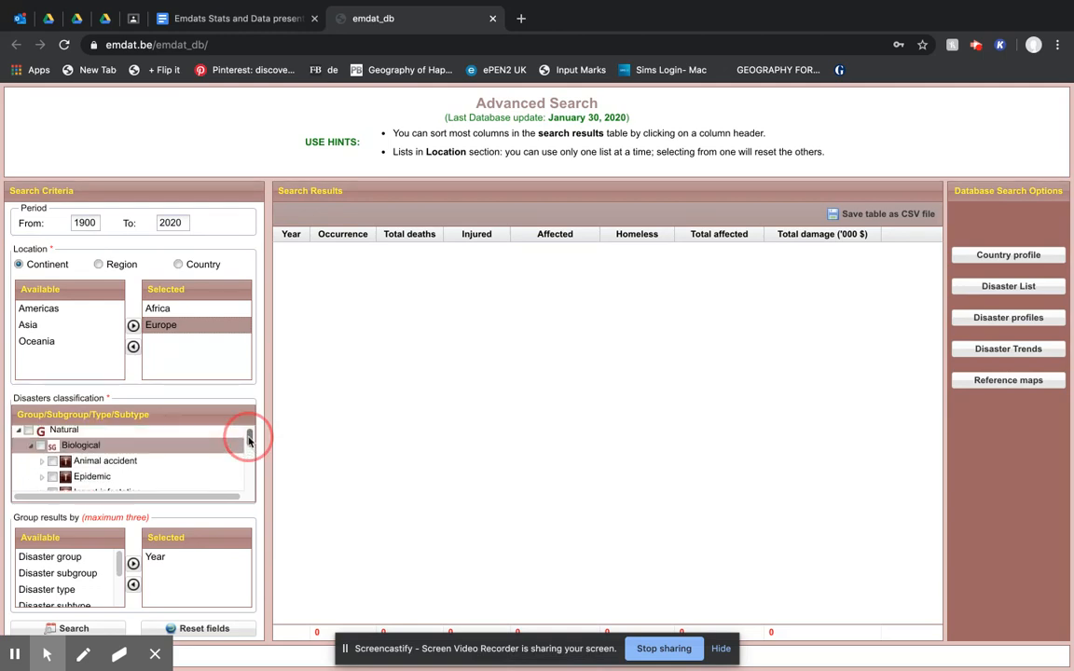
pyautogui.click(32, 452)
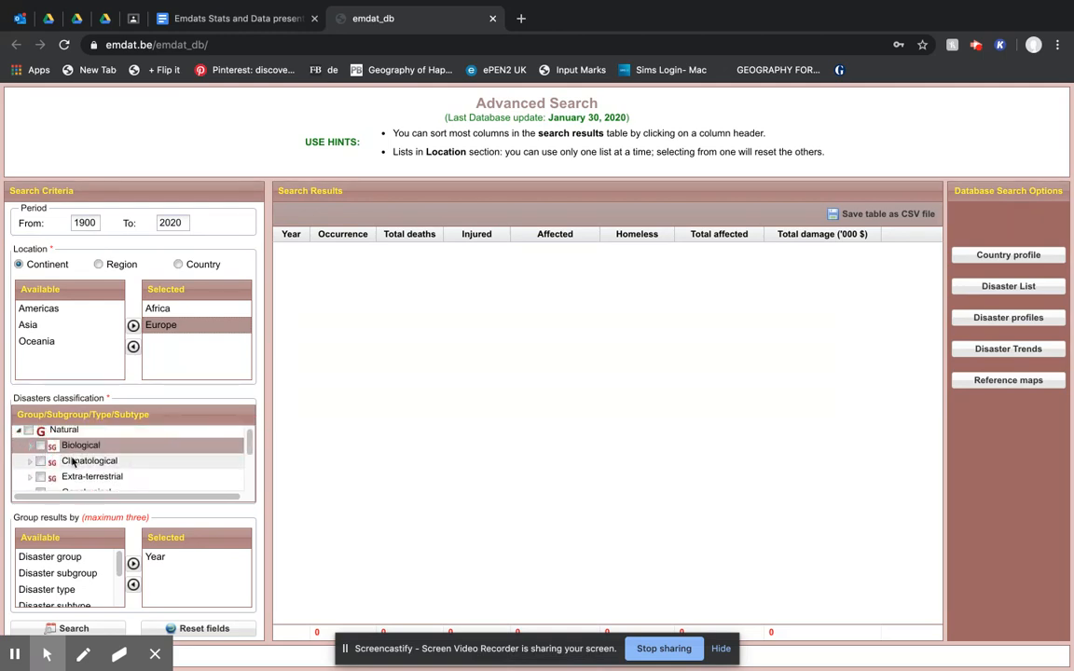
pyautogui.click(31, 463)
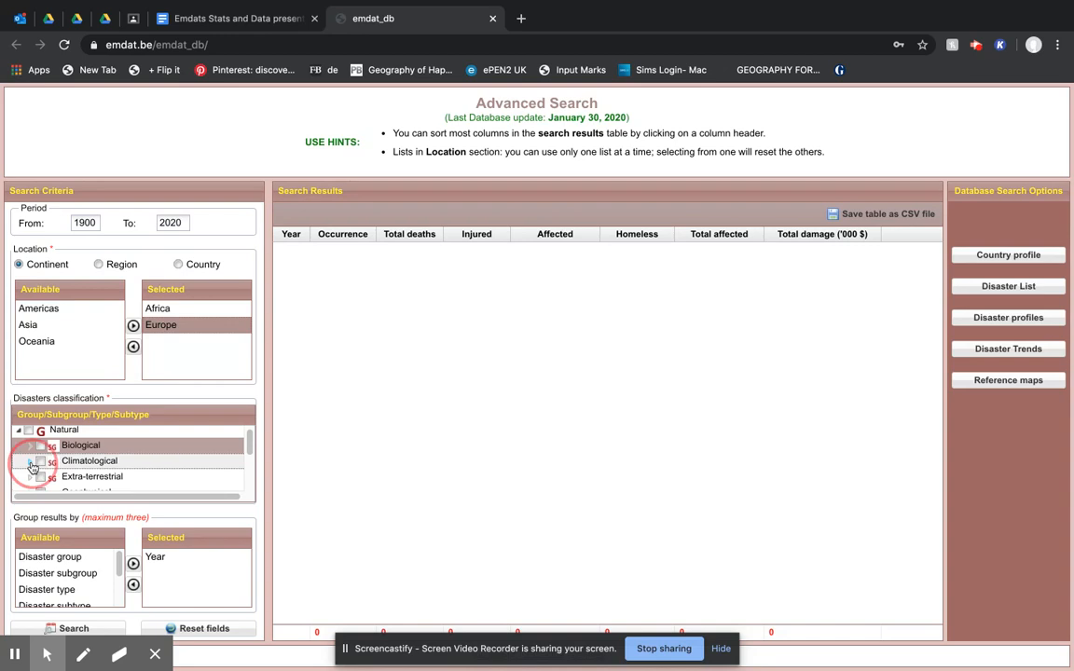
pyautogui.click(249, 442)
pyautogui.moveTo(249, 442); pyautogui.dragTo(250, 453)
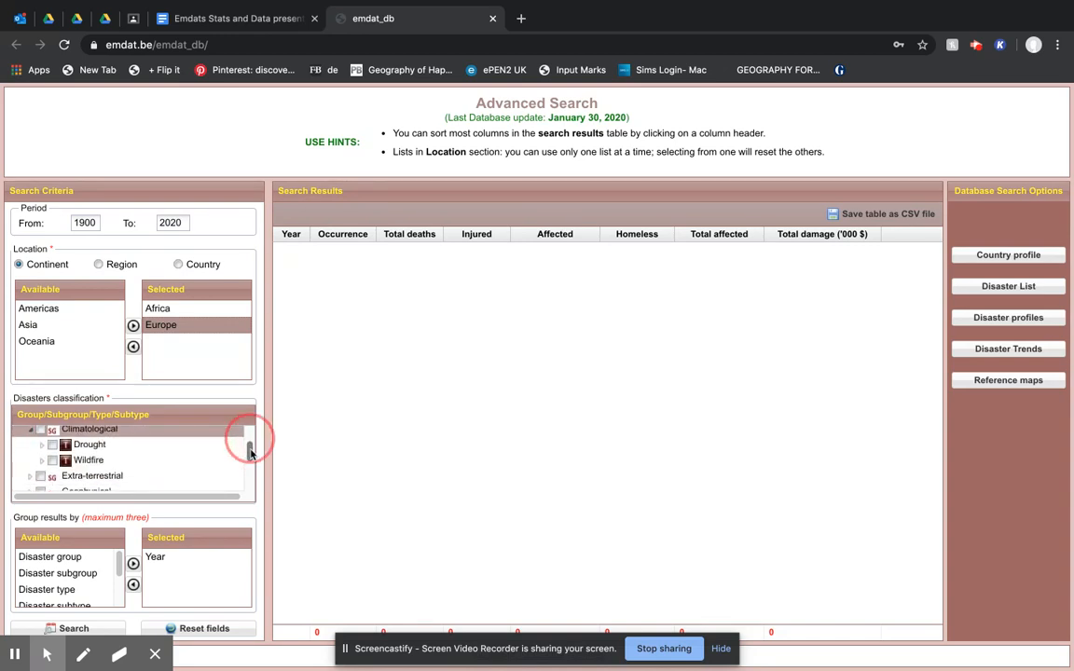
pyautogui.click(31, 429)
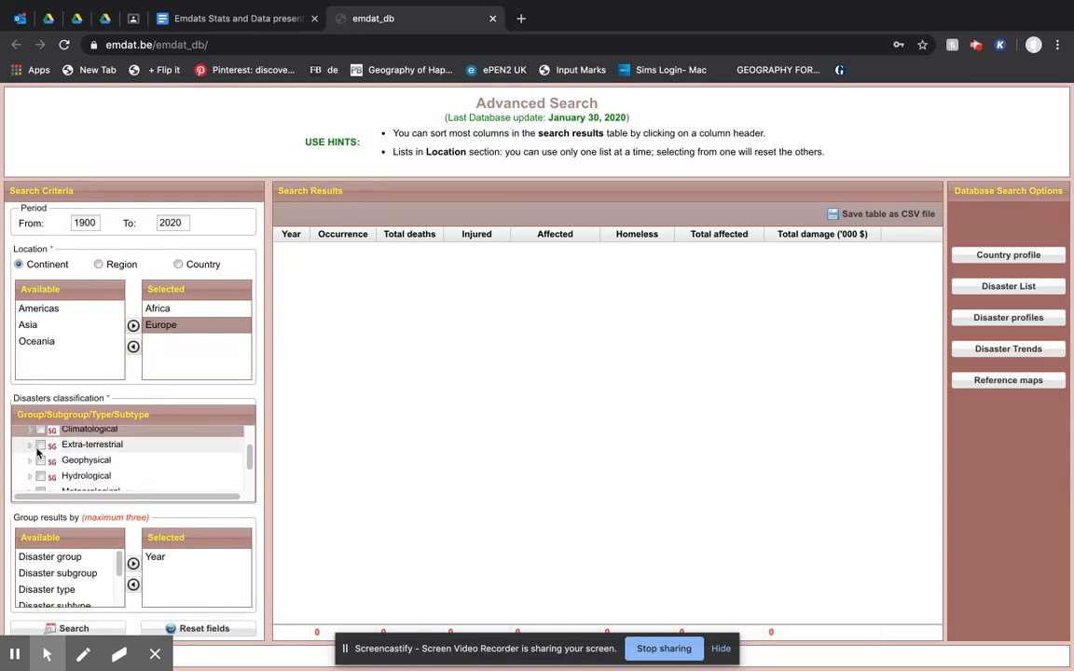
pyautogui.click(30, 447)
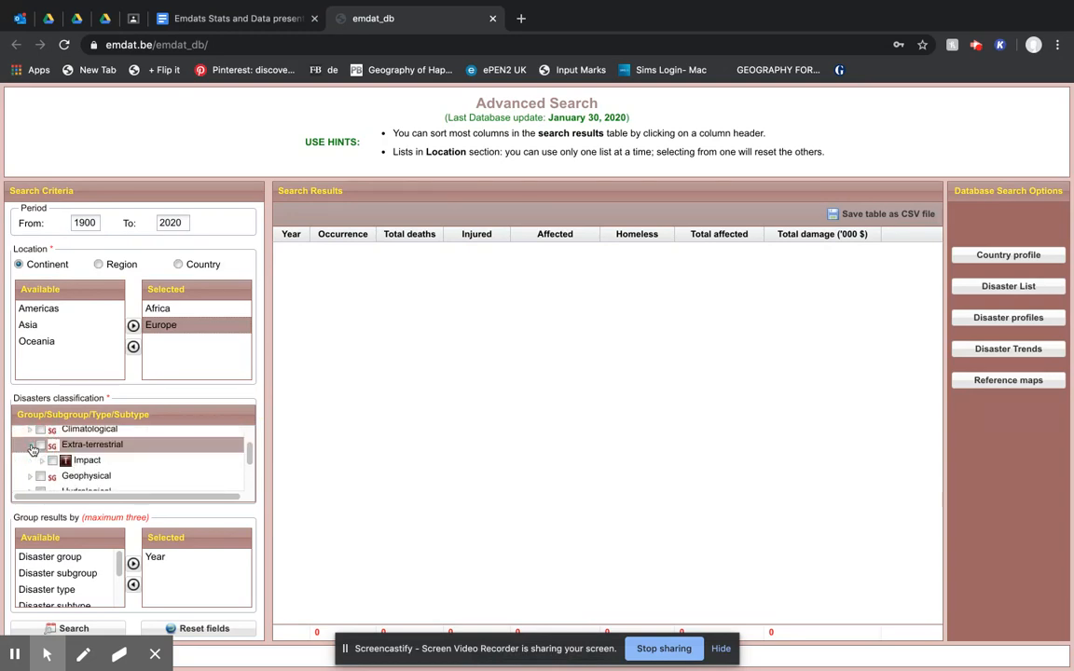
pyautogui.click(31, 446)
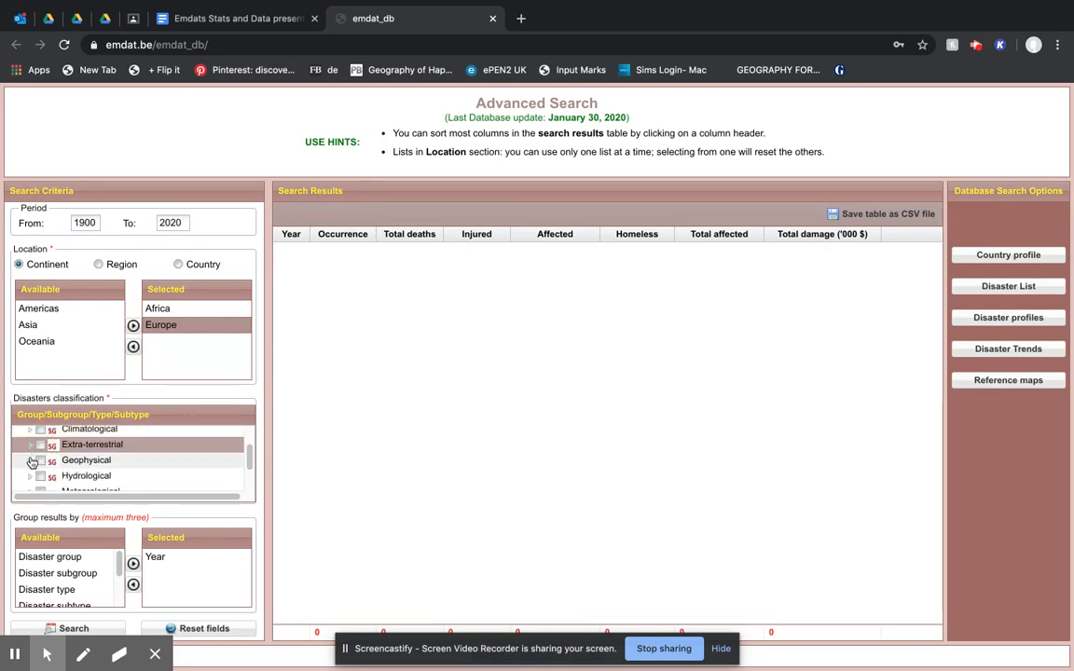
# - Expand the Geophysical subgroup and include Earthquake and Volcanic activity in the disaster classification
pyautogui.click(31, 461)
pyautogui.moveTo(247, 451); pyautogui.dragTo(249, 458)
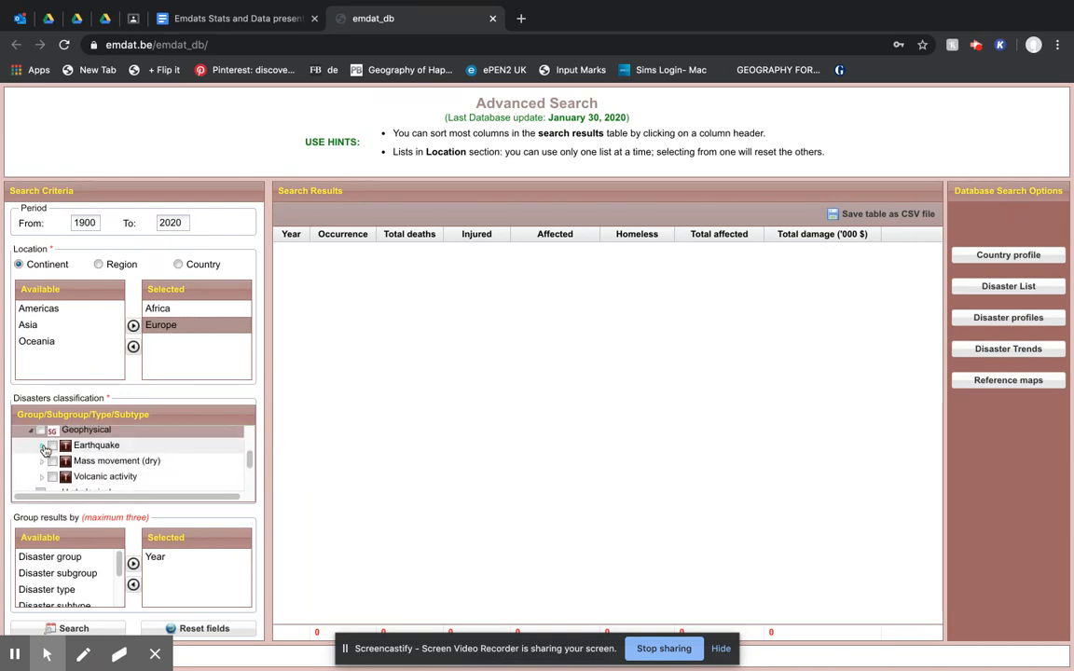
pyautogui.click(41, 446)
pyautogui.click(46, 448)
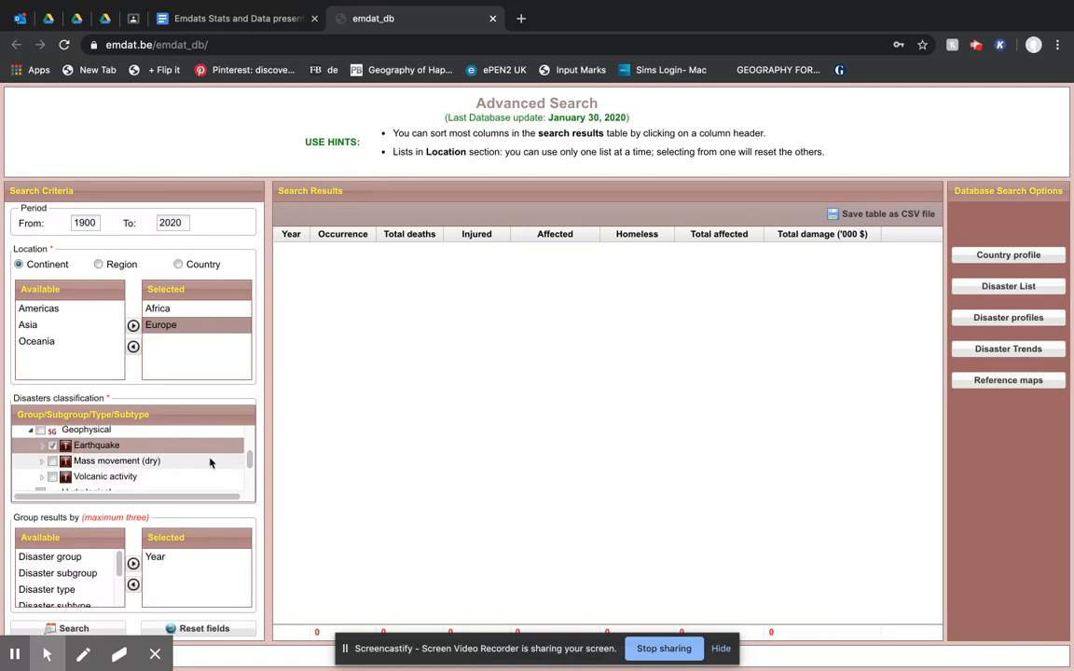
pyautogui.click(52, 476)
# - Examine the disaster types under the Hydrological and Meteorological subgroups, collapsing each one again
pyautogui.moveTo(252, 459); pyautogui.dragTo(248, 466)
pyautogui.click(32, 458)
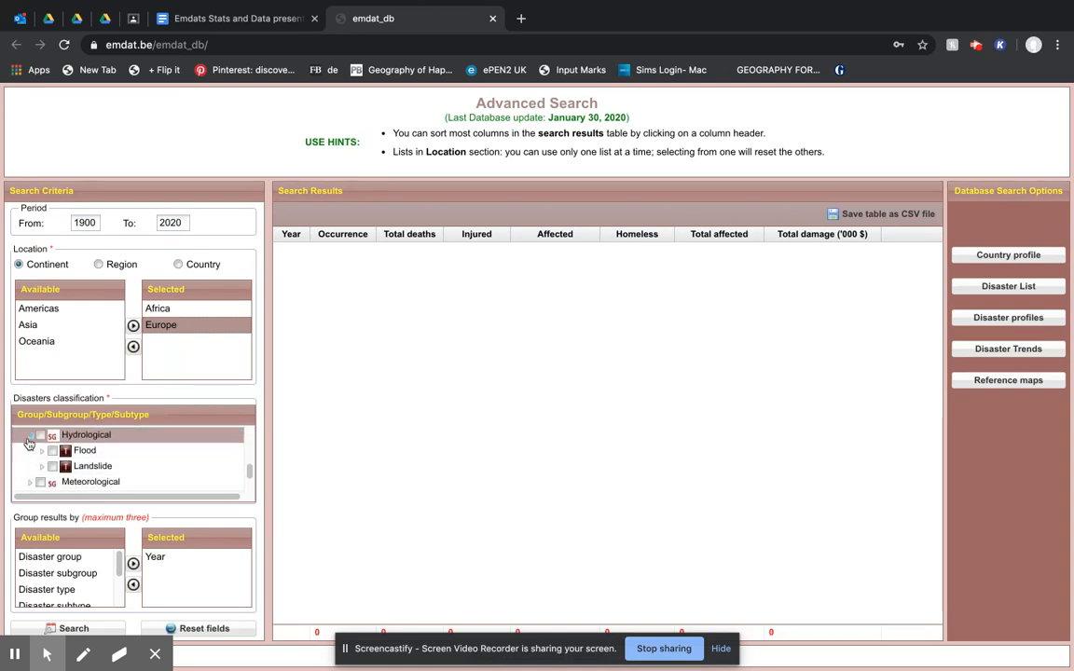
pyautogui.click(34, 436)
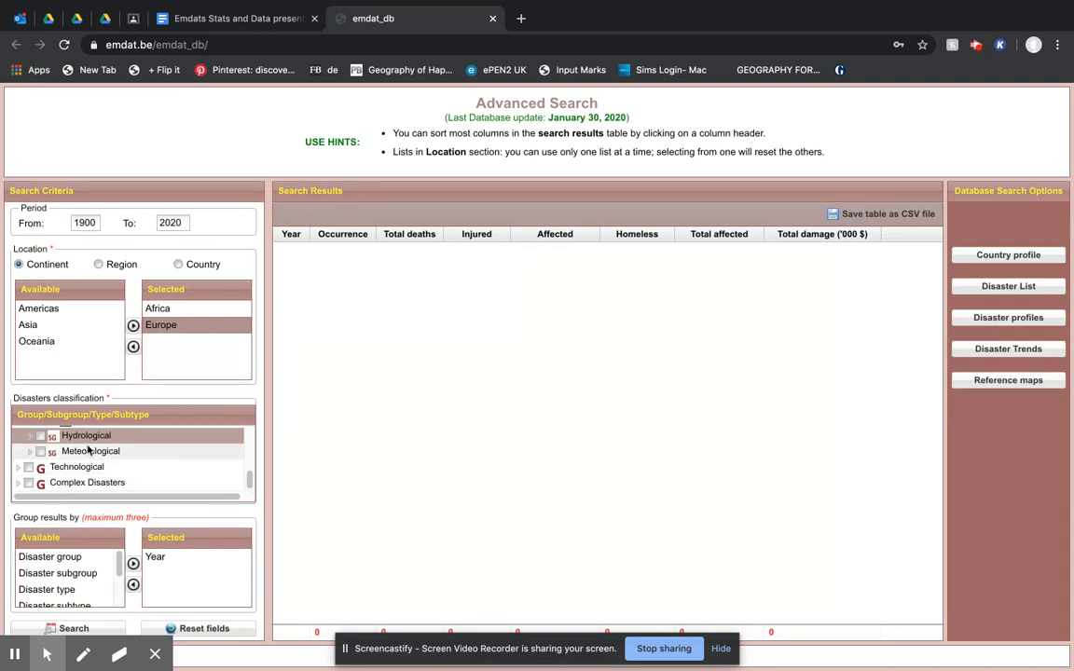
pyautogui.click(30, 451)
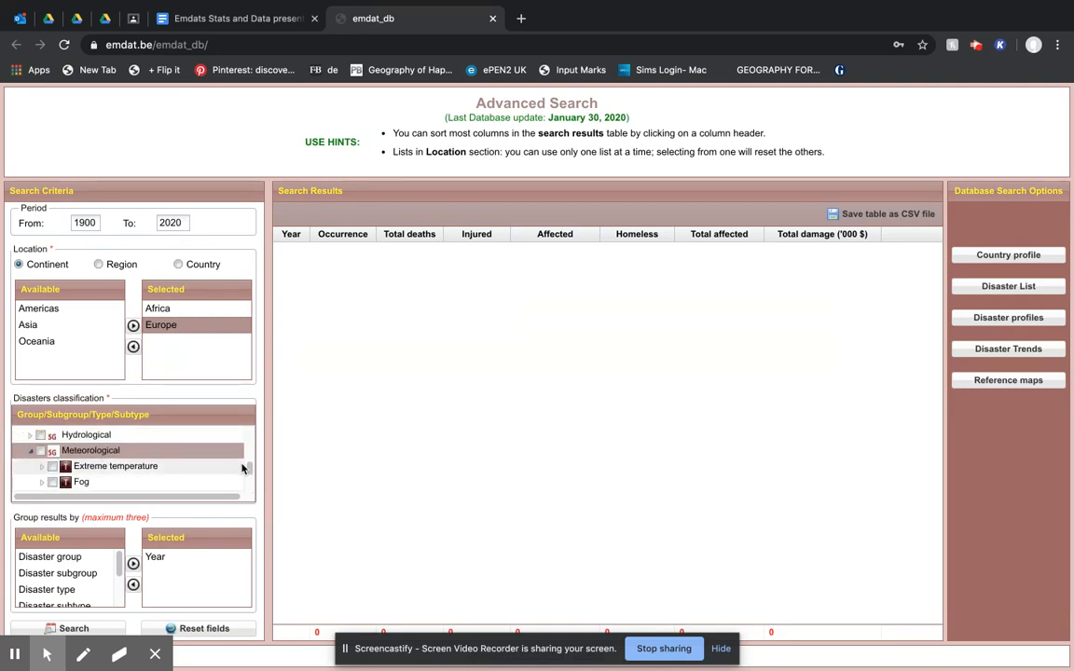
pyautogui.moveTo(244, 468); pyautogui.dragTo(247, 473)
pyautogui.click(29, 432)
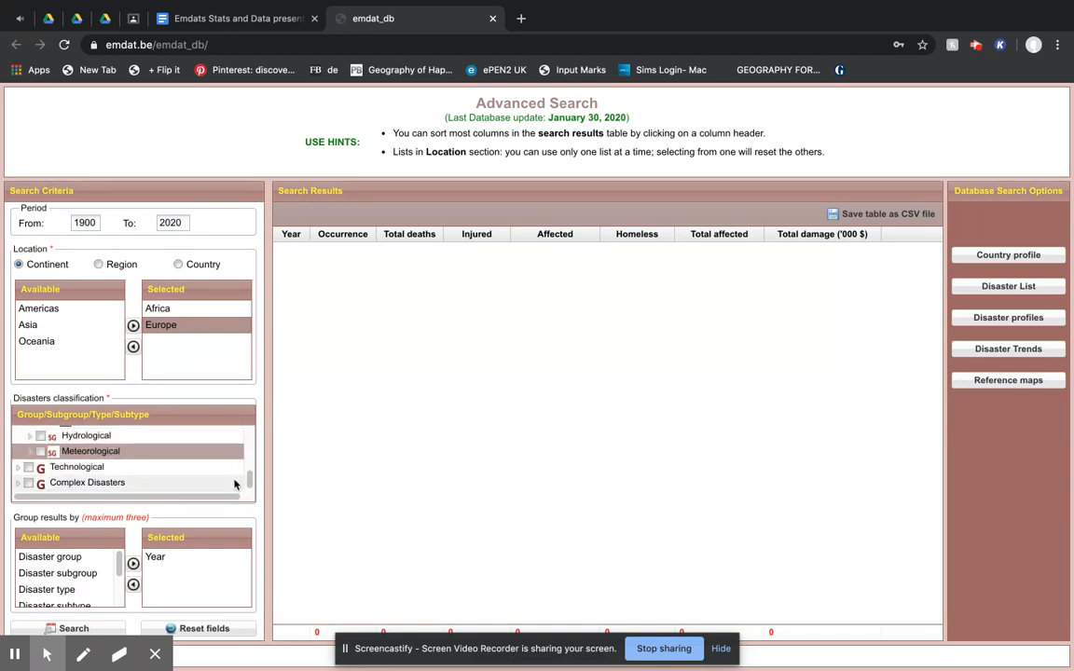
pyautogui.click(249, 478)
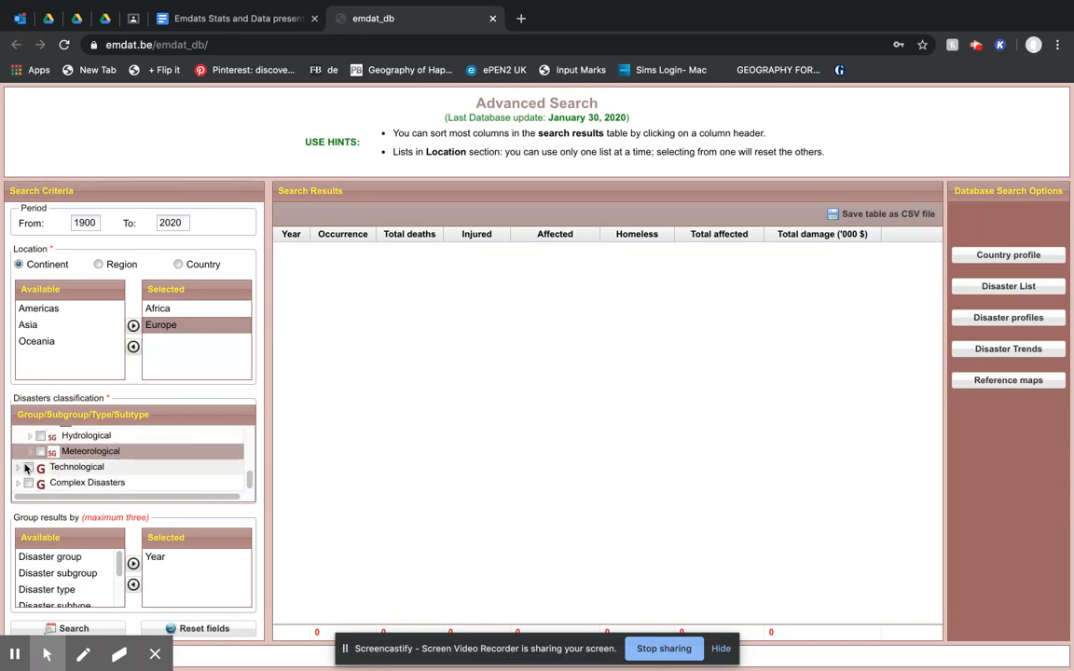
# - Examine the subgroups and types under Technological and Complex Disasters, and return to the Geophysical selections
pyautogui.click(18, 467)
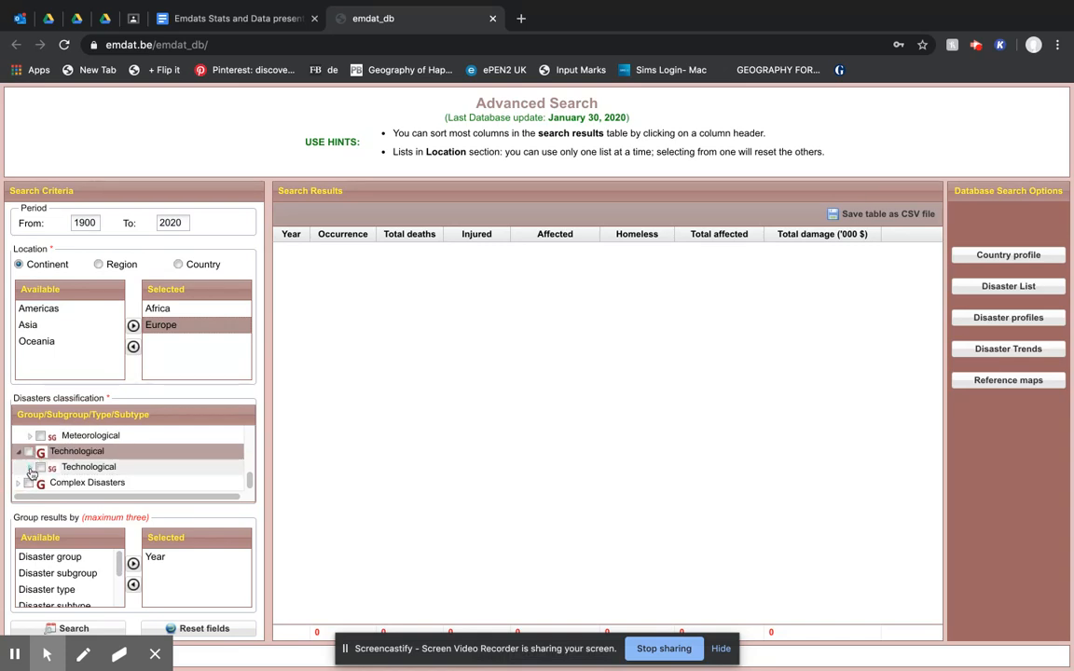
pyautogui.click(30, 468)
pyautogui.moveTo(249, 474); pyautogui.dragTo(249, 481)
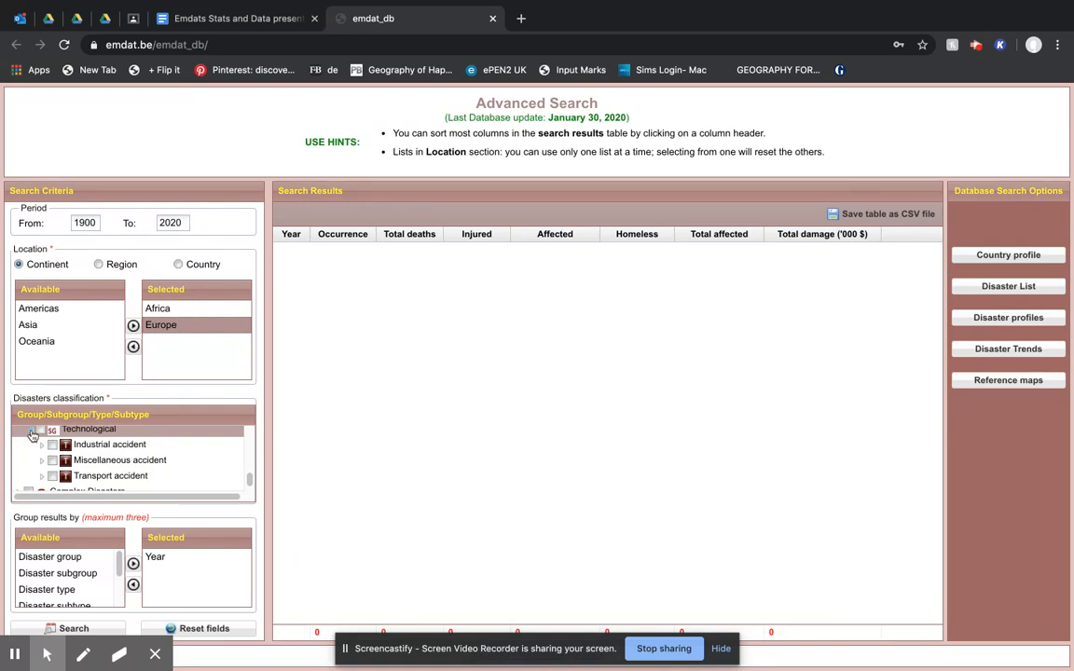
pyautogui.click(32, 432)
pyautogui.click(19, 484)
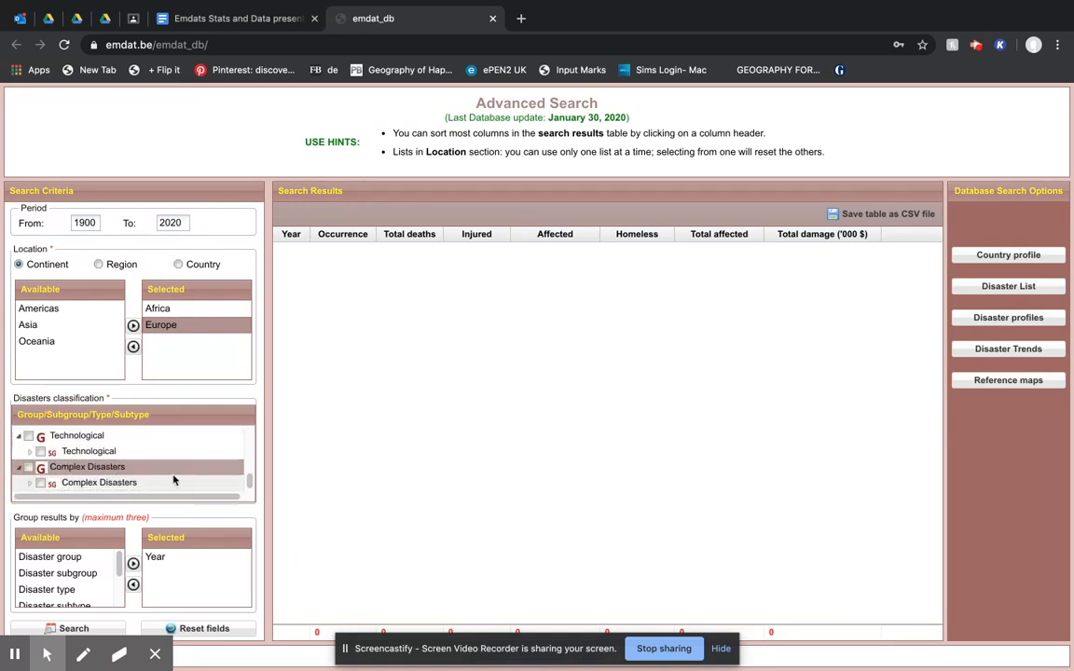
pyautogui.click(28, 484)
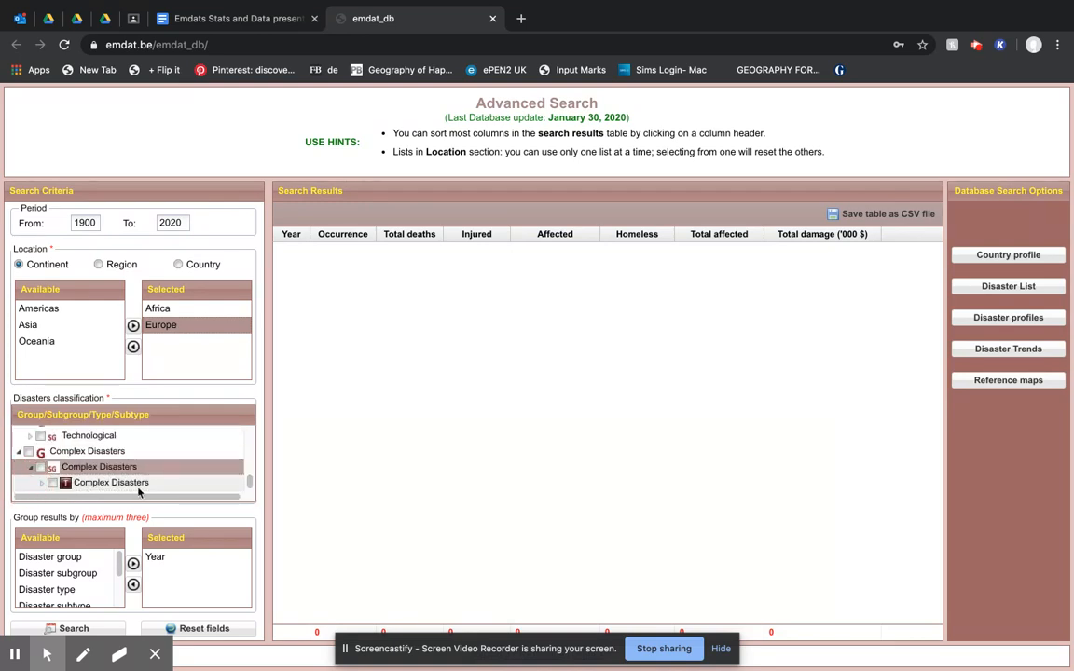
pyautogui.click(253, 494)
pyautogui.click(28, 467)
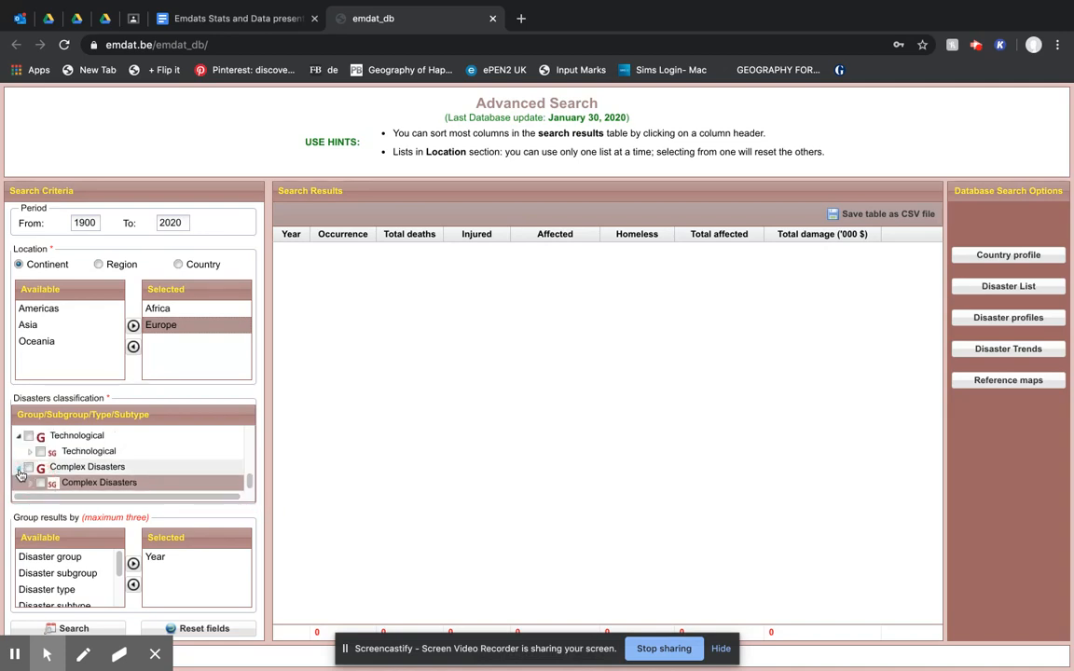
pyautogui.click(19, 469)
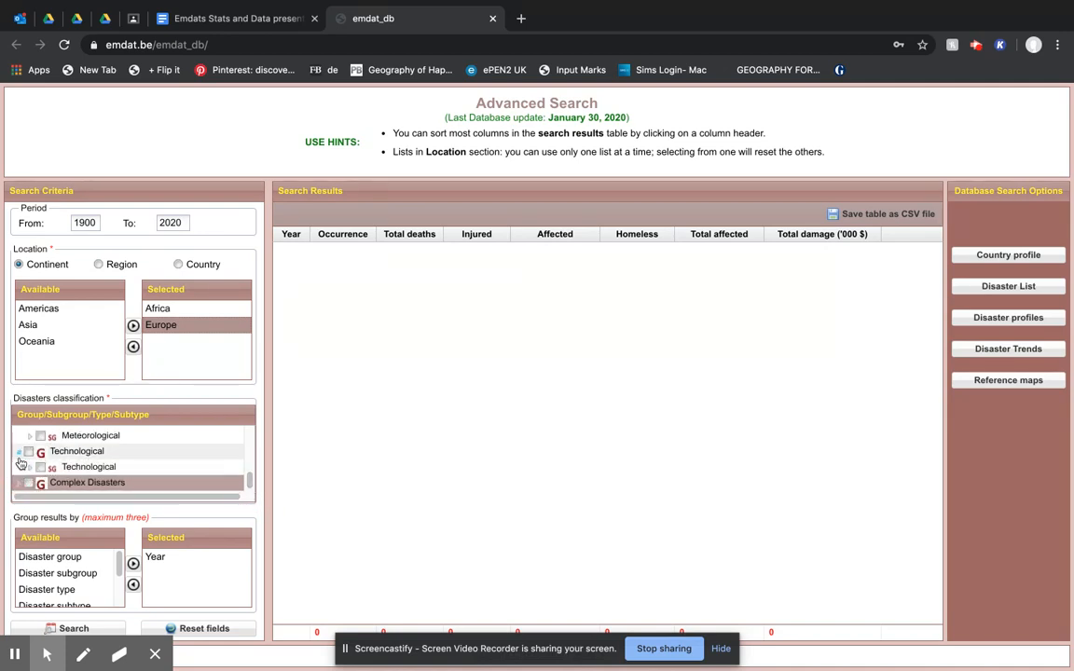
pyautogui.scroll(1, 180, 479)
pyautogui.moveTo(248, 479); pyautogui.dragTo(249, 461)
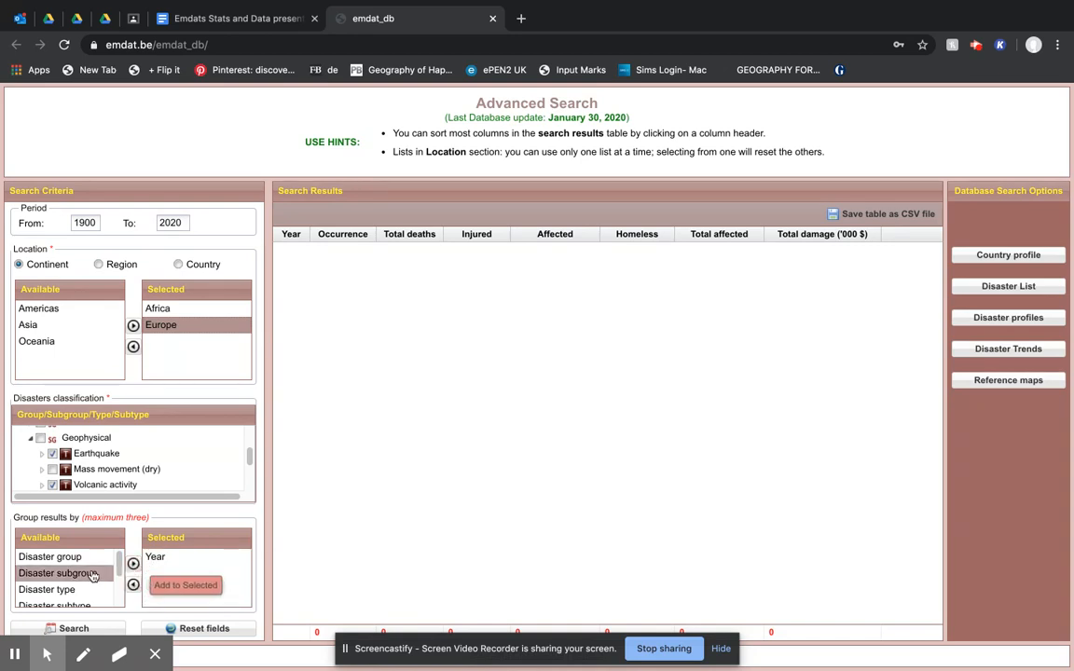
# - Add Continent and Country name to the result grouping alongside Year
pyautogui.moveTo(119, 562); pyautogui.dragTo(121, 588)
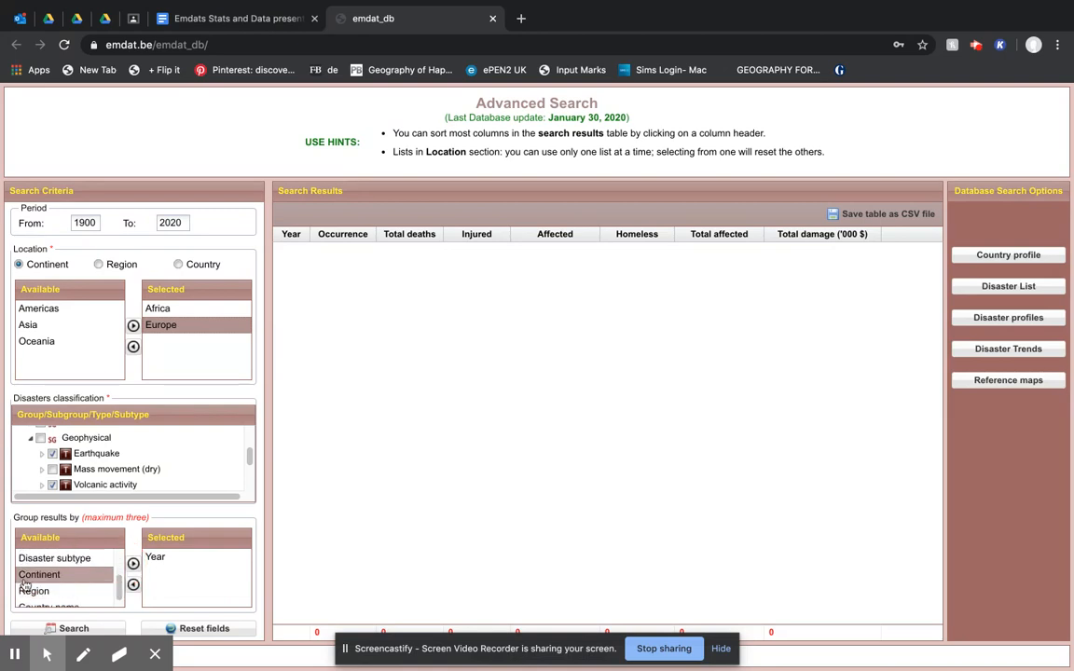
pyautogui.click(25, 577)
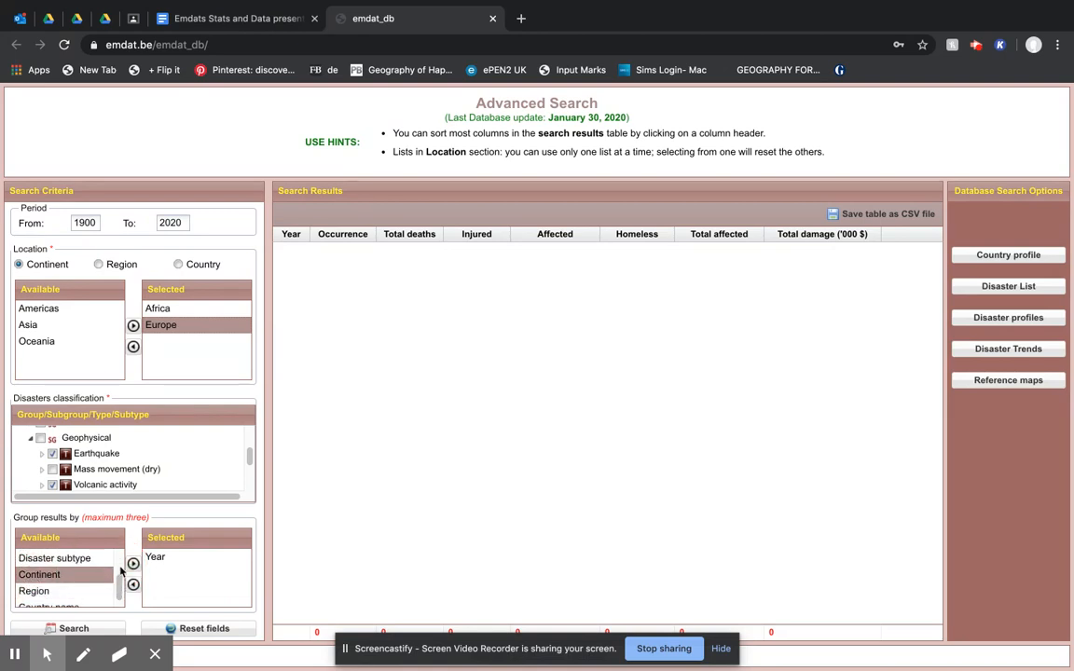
pyautogui.click(132, 563)
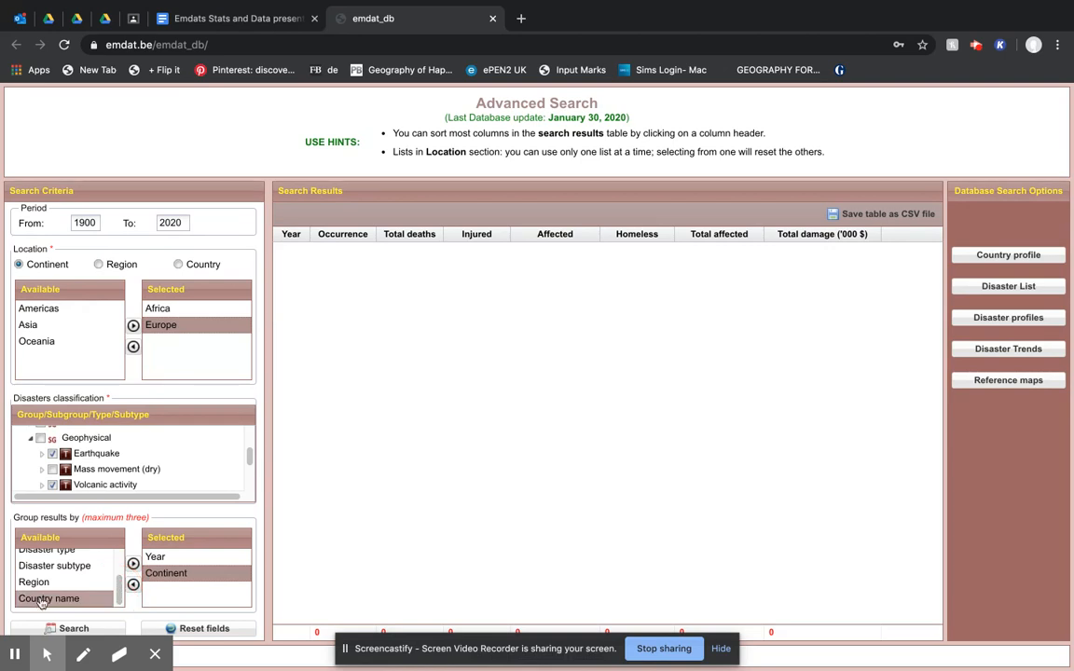
pyautogui.click(41, 600)
pyautogui.click(133, 563)
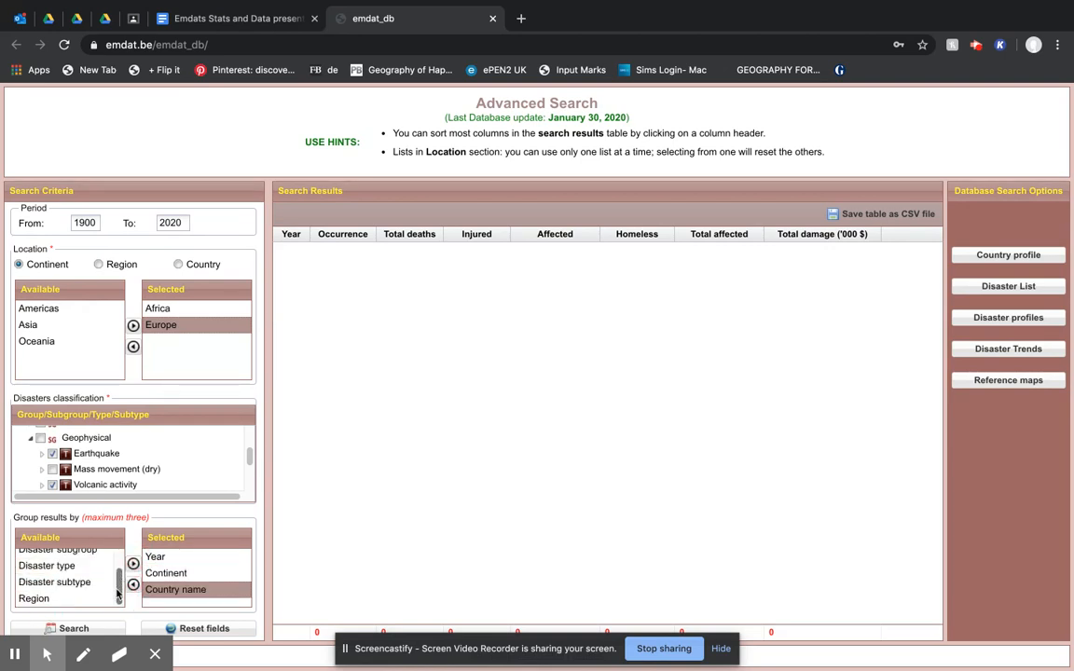
pyautogui.click(49, 565)
pyautogui.scroll(1, 55, 573)
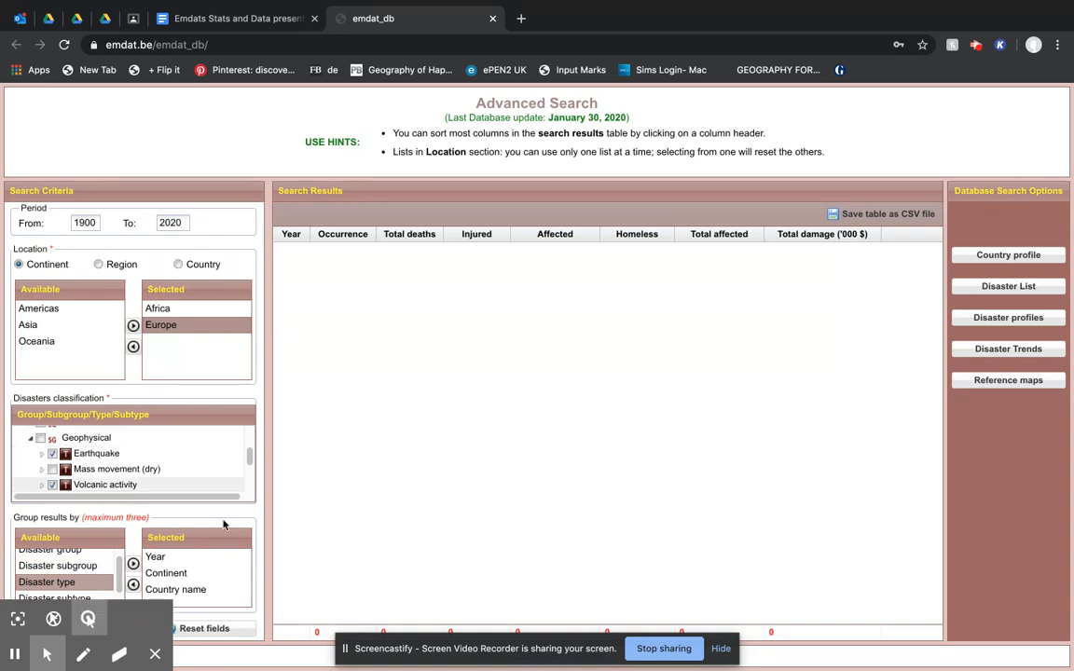
# - Run the search and look through the results table to its most recent years
pyautogui.click(75, 629)
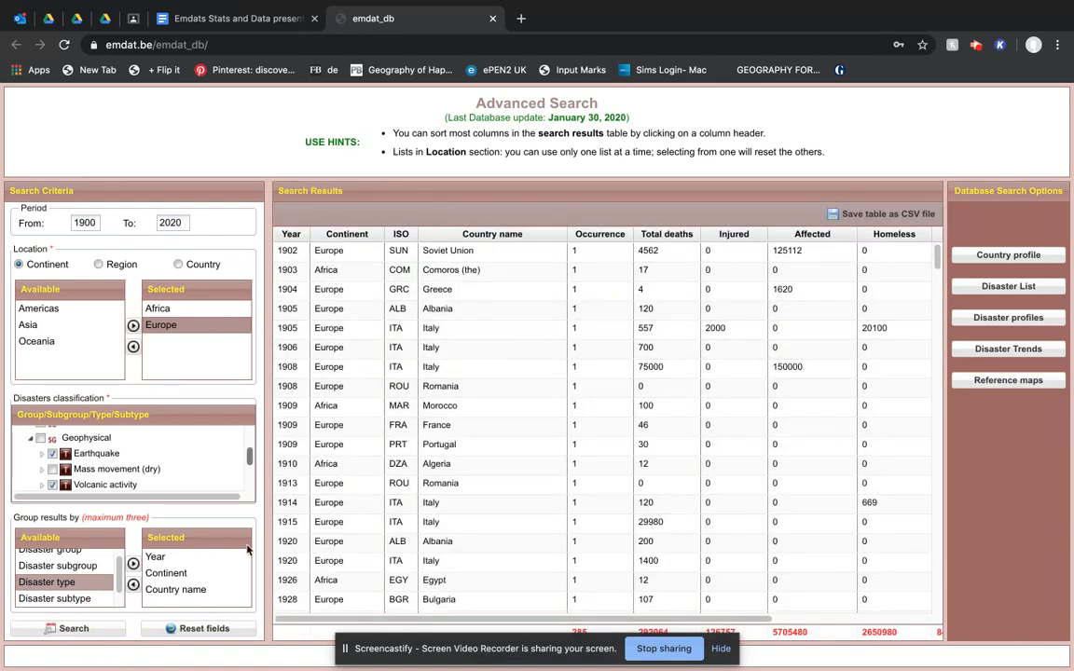
pyautogui.scroll(-15, 619, 513)
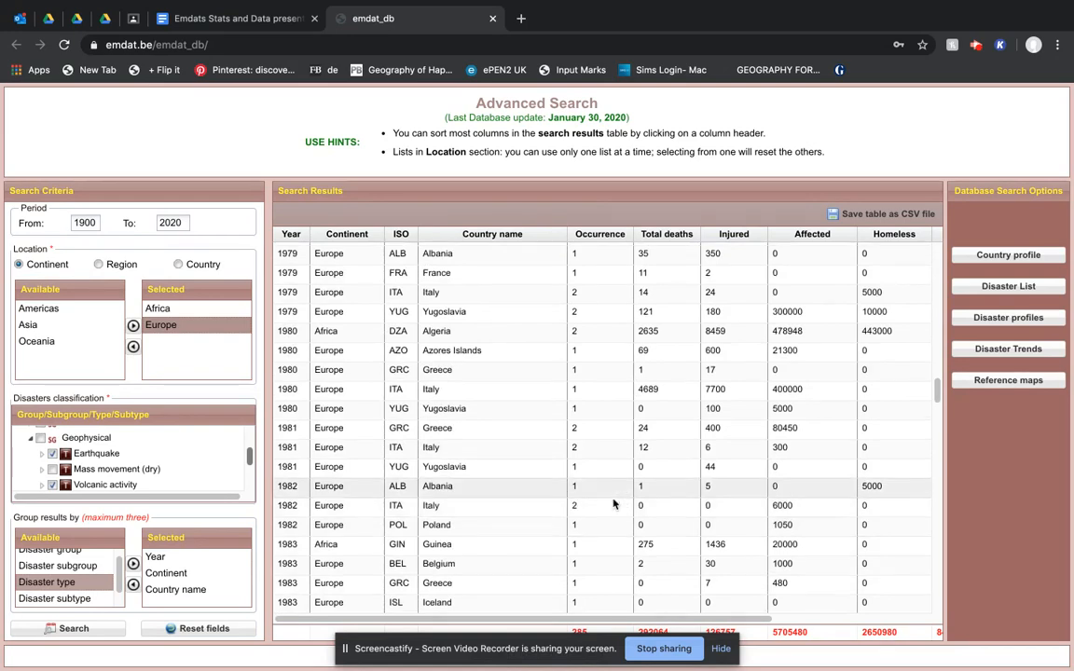
pyautogui.scroll(-10, 610, 508)
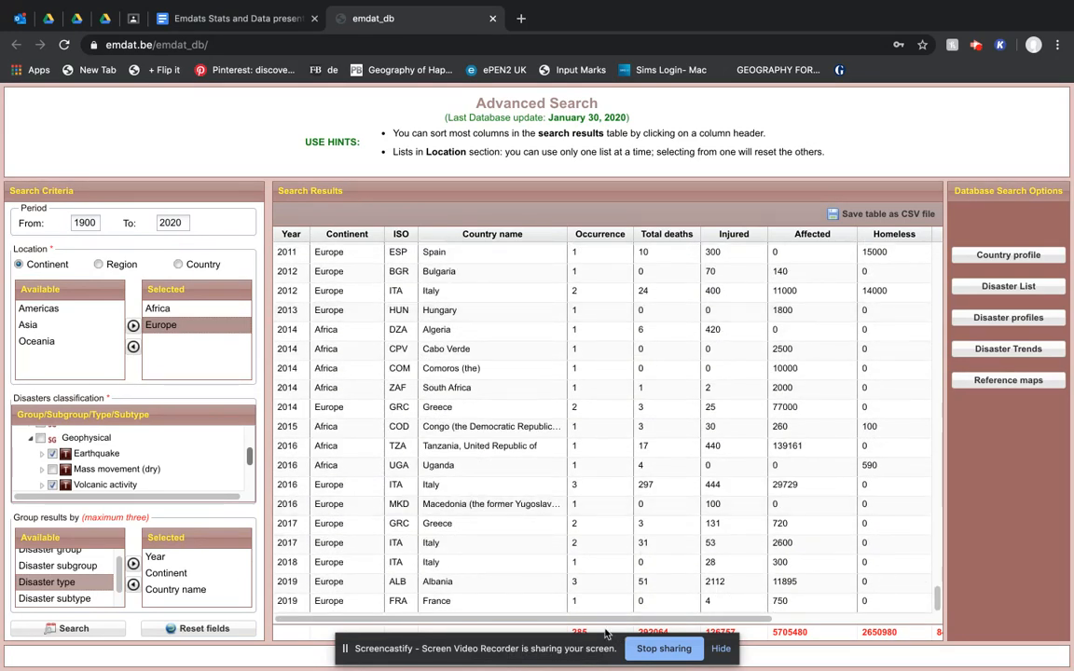
pyautogui.moveTo(598, 620); pyautogui.dragTo(488, 622)
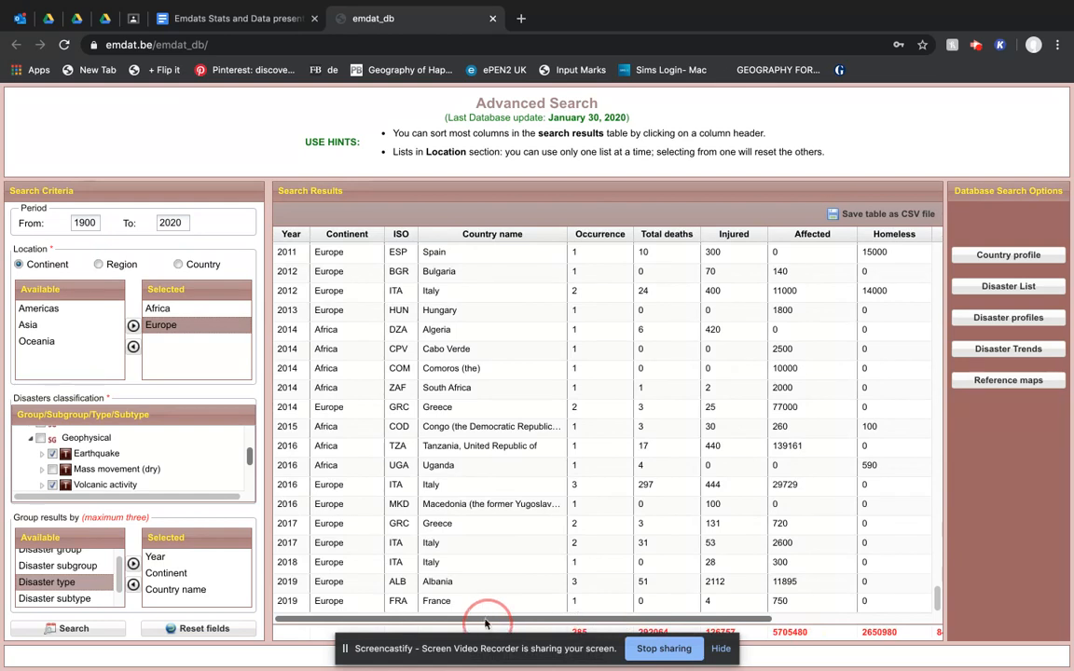
# - Save the results table as a CSV file and show the downloaded Data (2).csv in Finder
pyautogui.click(872, 215)
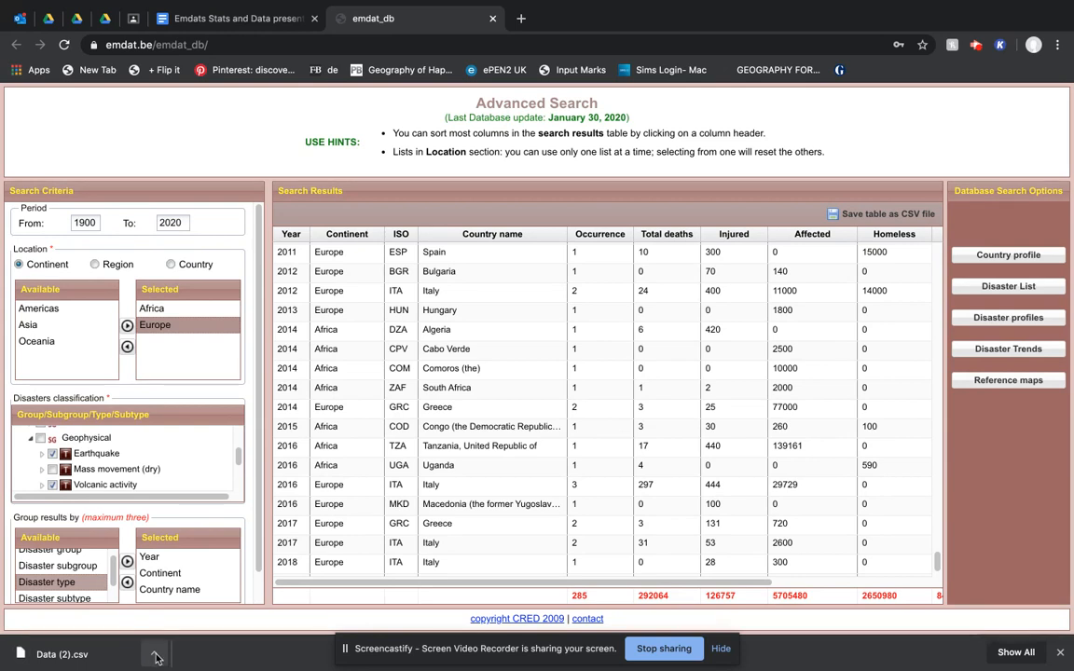
pyautogui.click(156, 657)
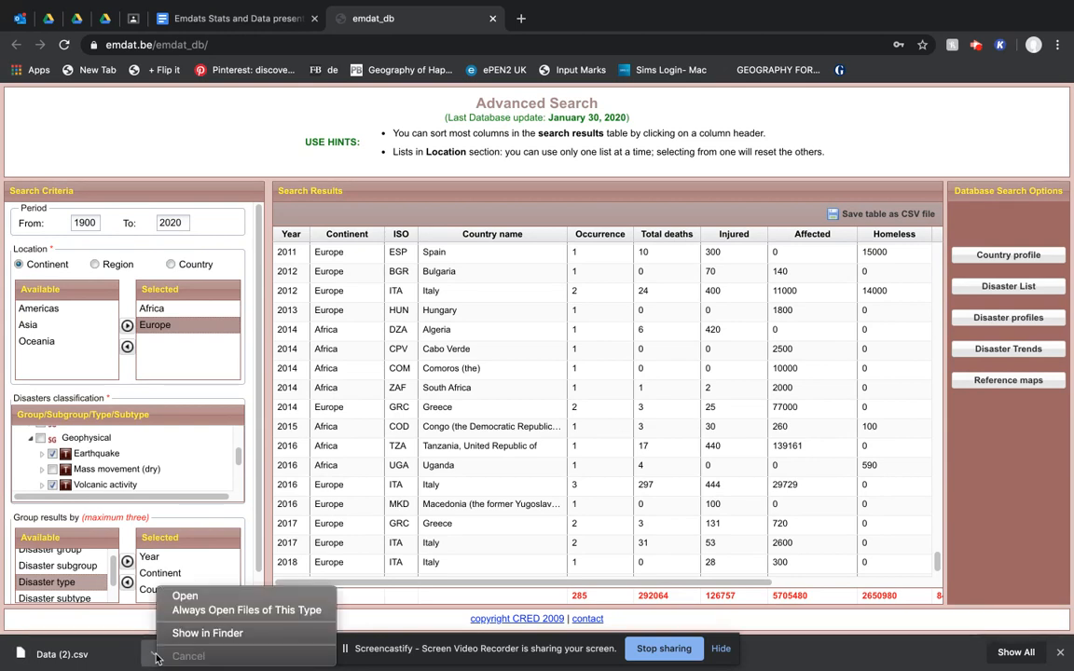
pyautogui.click(212, 633)
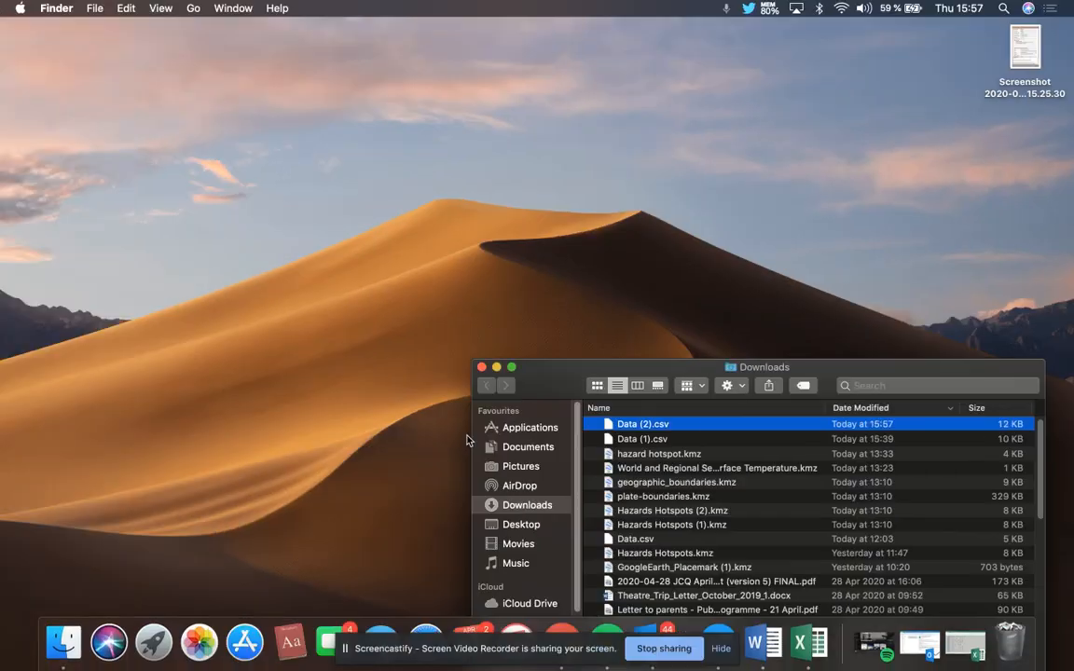
# - Open the downloaded Data (2).csv file in Microsoft Excel version 16.16.21
pyautogui.moveTo(578, 385); pyautogui.dragTo(292, 116)
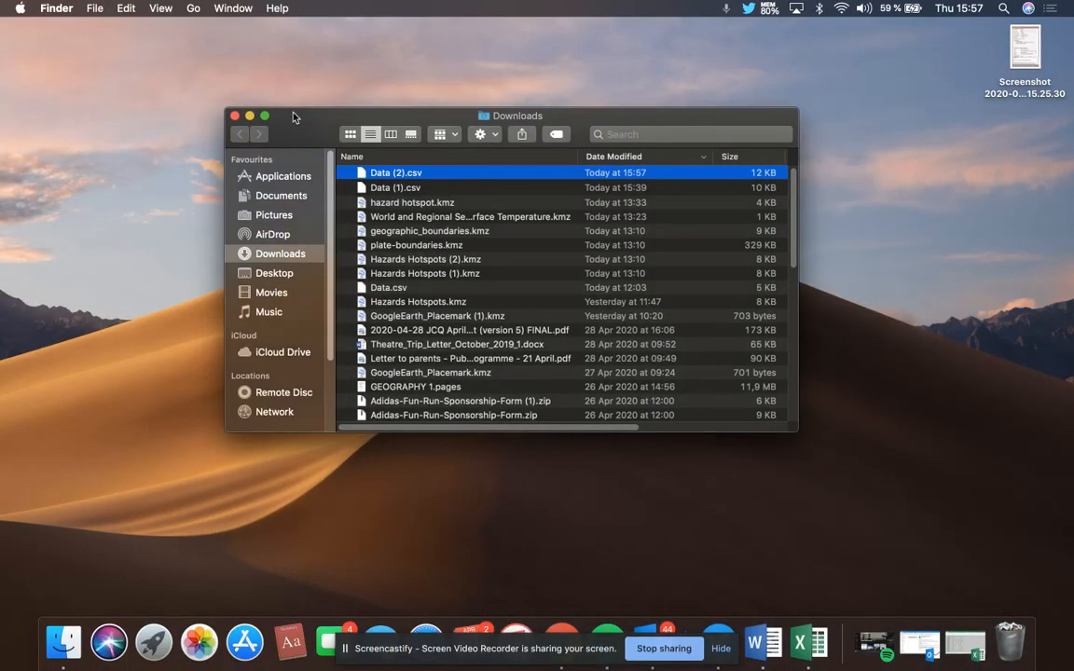
pyautogui.rightClick(394, 177)
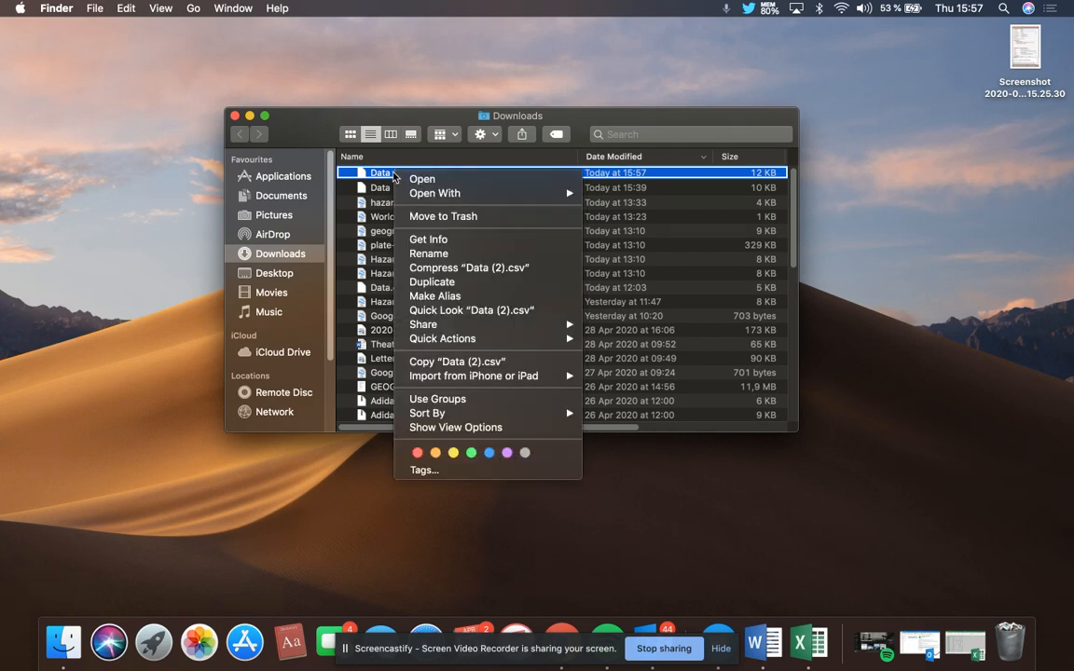
pyautogui.moveTo(513, 191)
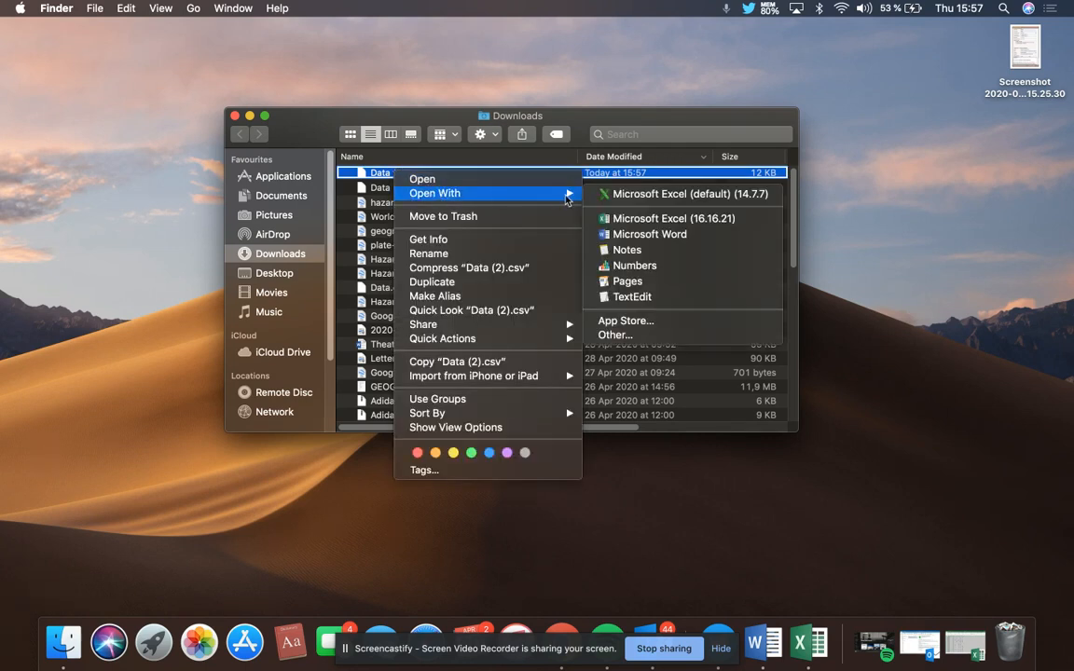
pyautogui.click(656, 224)
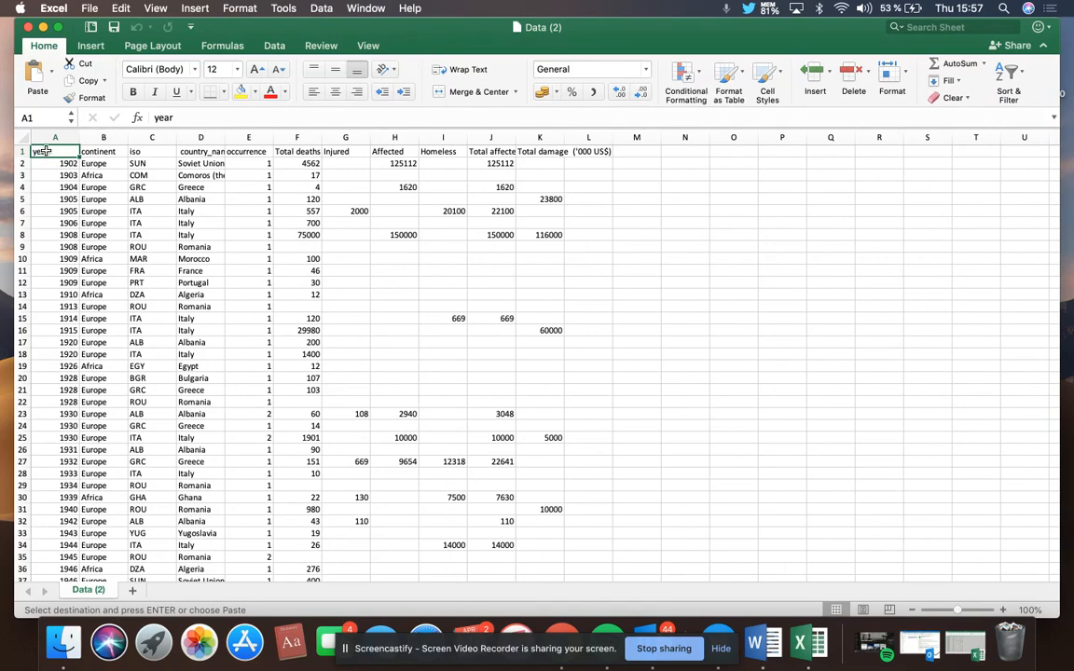
pyautogui.moveTo(44, 150); pyautogui.dragTo(195, 281)
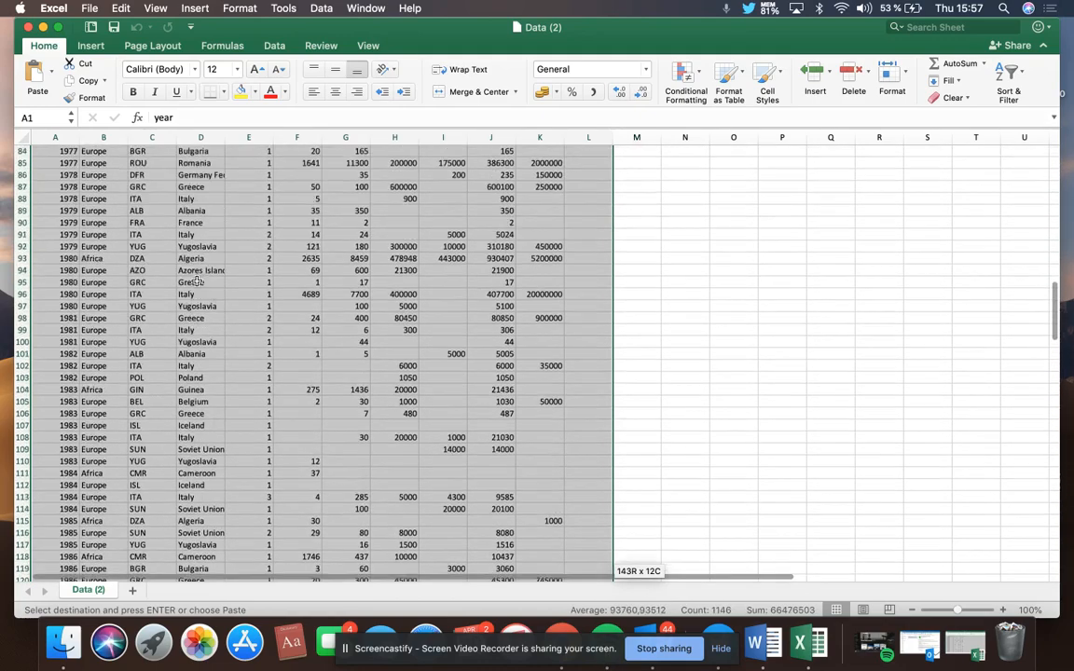
pyautogui.scroll(5, 446, 273)
pyautogui.click(782, 268)
pyautogui.scroll(20, 657, 264)
pyautogui.scroll(8, 459, 283)
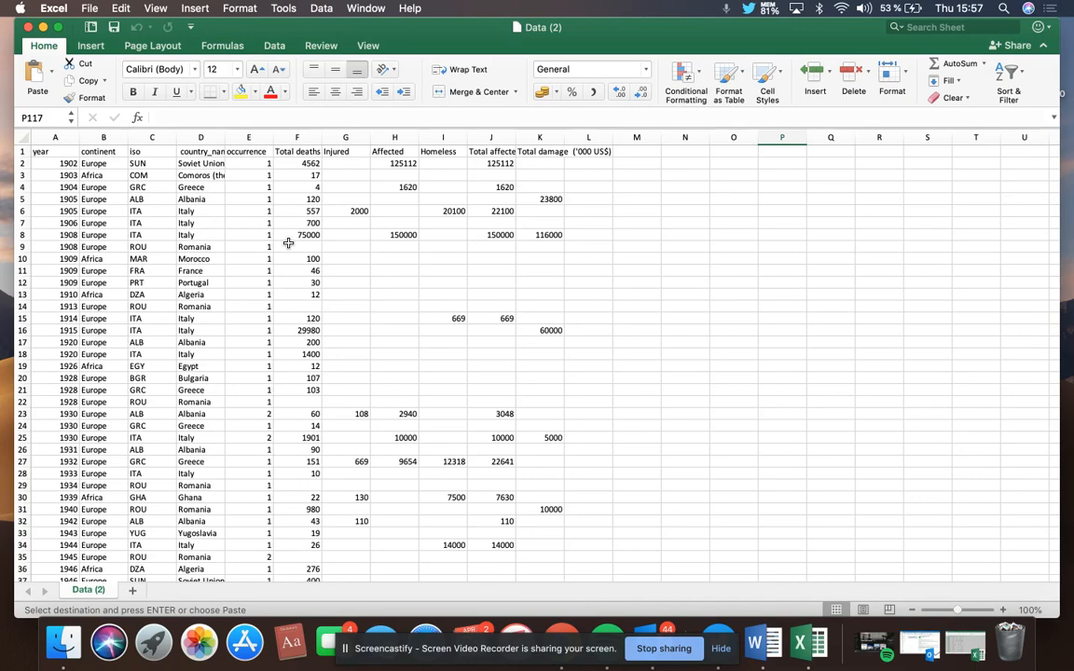
# - Copy the entire Data (2) worksheet and switch to Google Chrome
pyautogui.press('super+a')
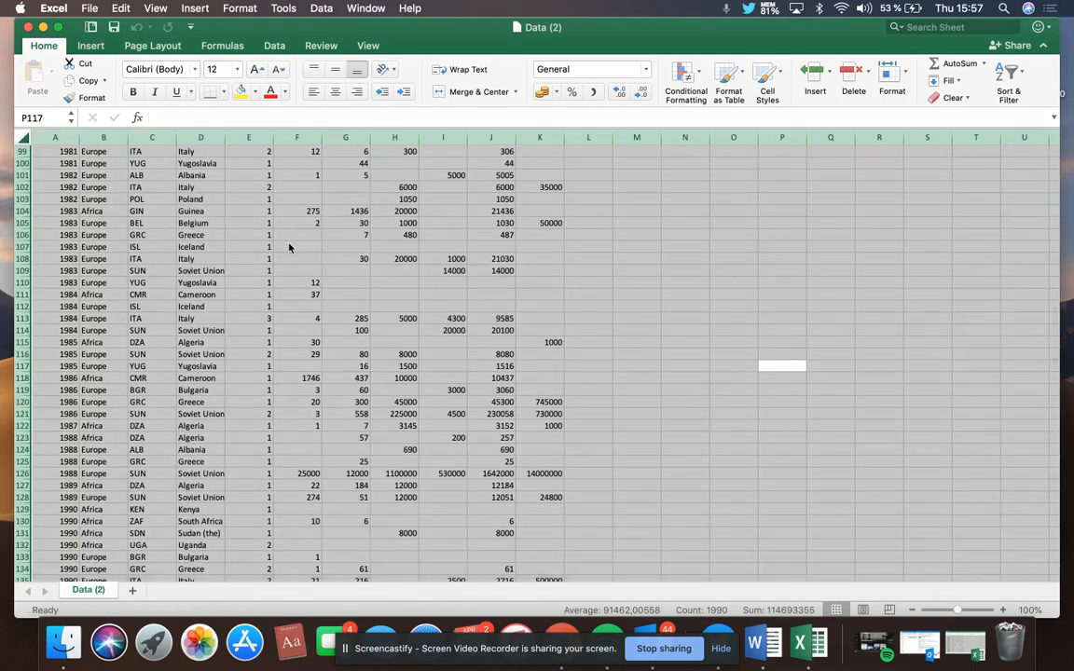
pyautogui.press('super+c')
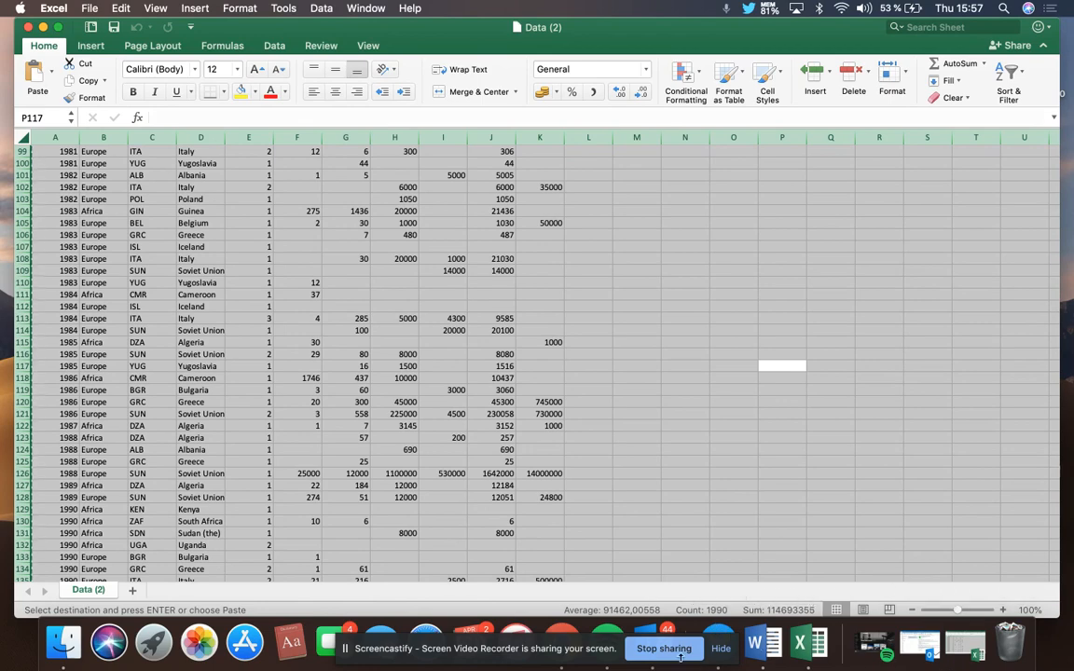
pyautogui.click(725, 650)
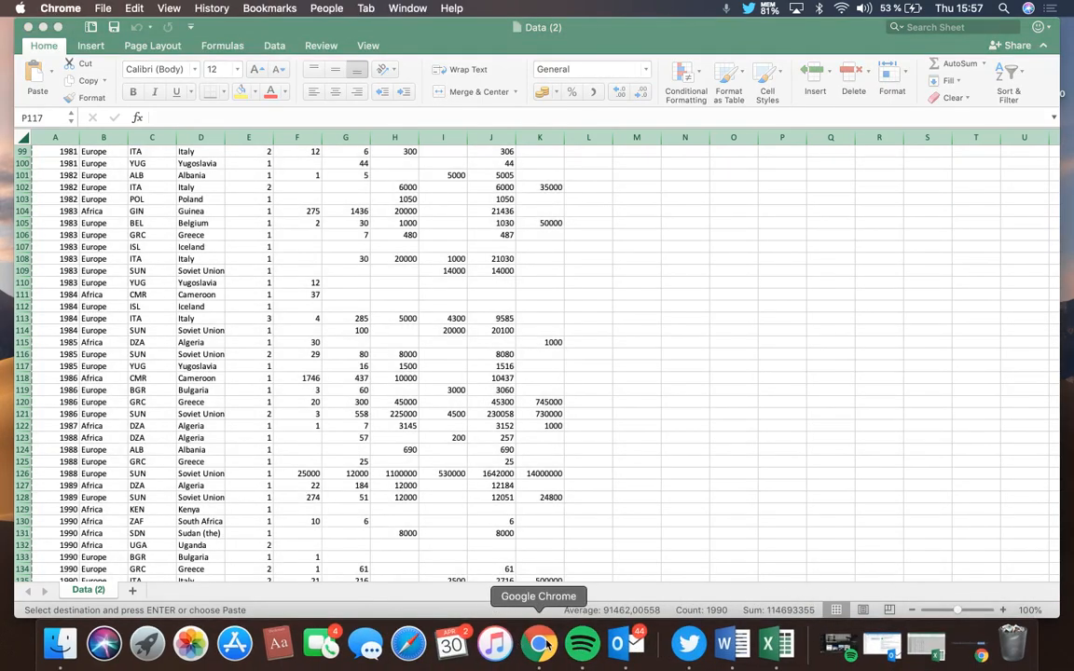
pyautogui.click(539, 643)
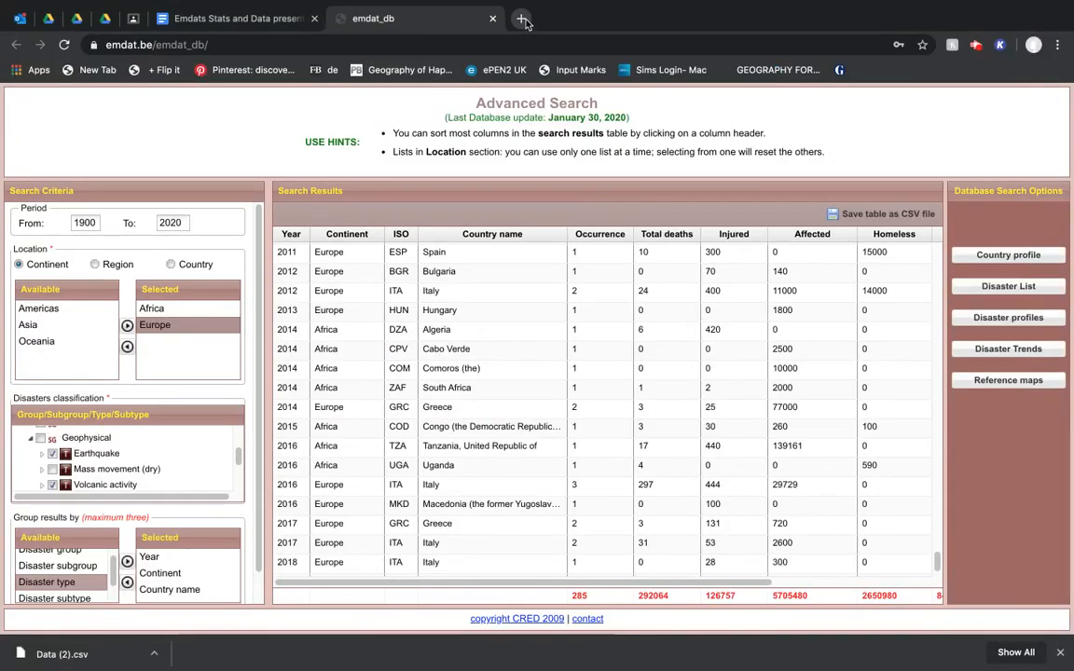
# - Create a blank Google Sheets spreadsheet under the other Google account in a new tab and paste in the copied data from cell A1
pyautogui.click(522, 18)
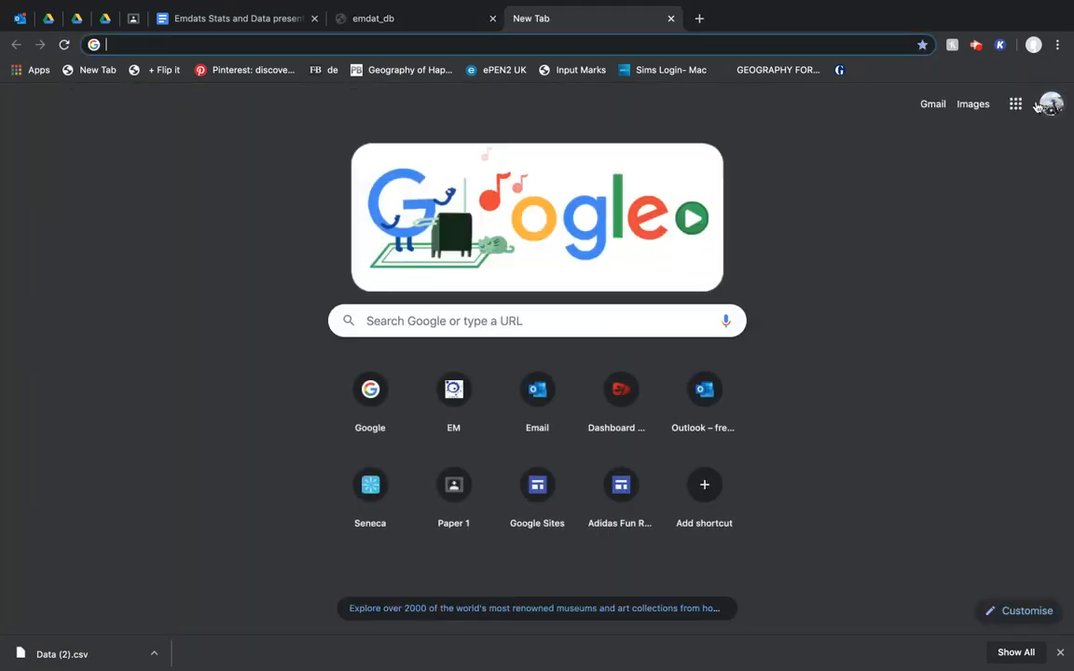
pyautogui.click(1051, 103)
pyautogui.click(922, 328)
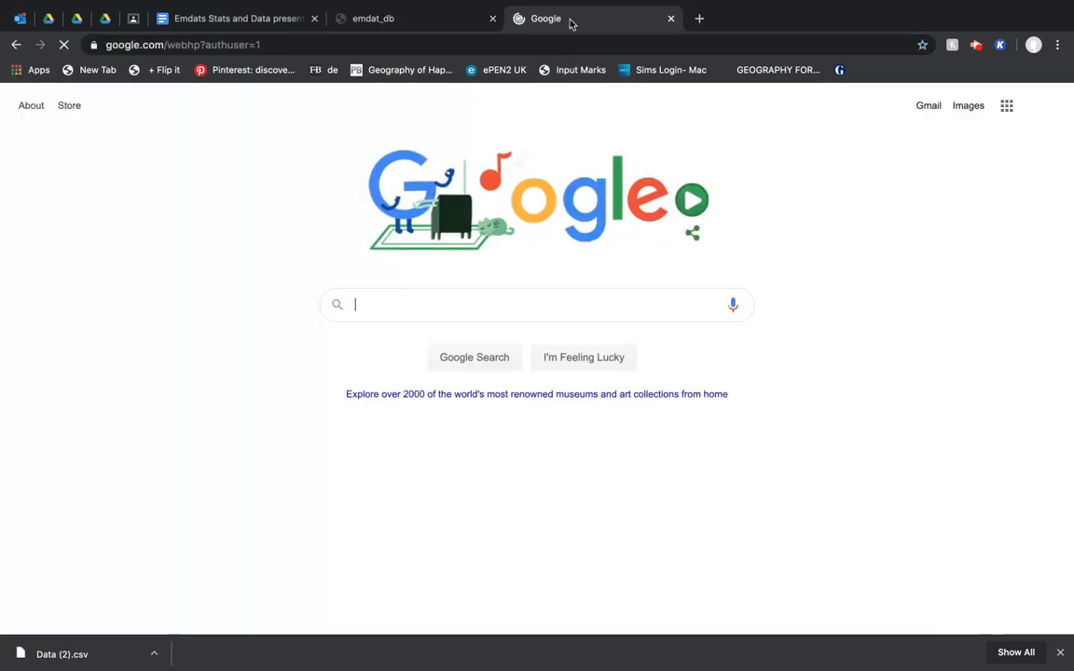
pyautogui.click(1007, 105)
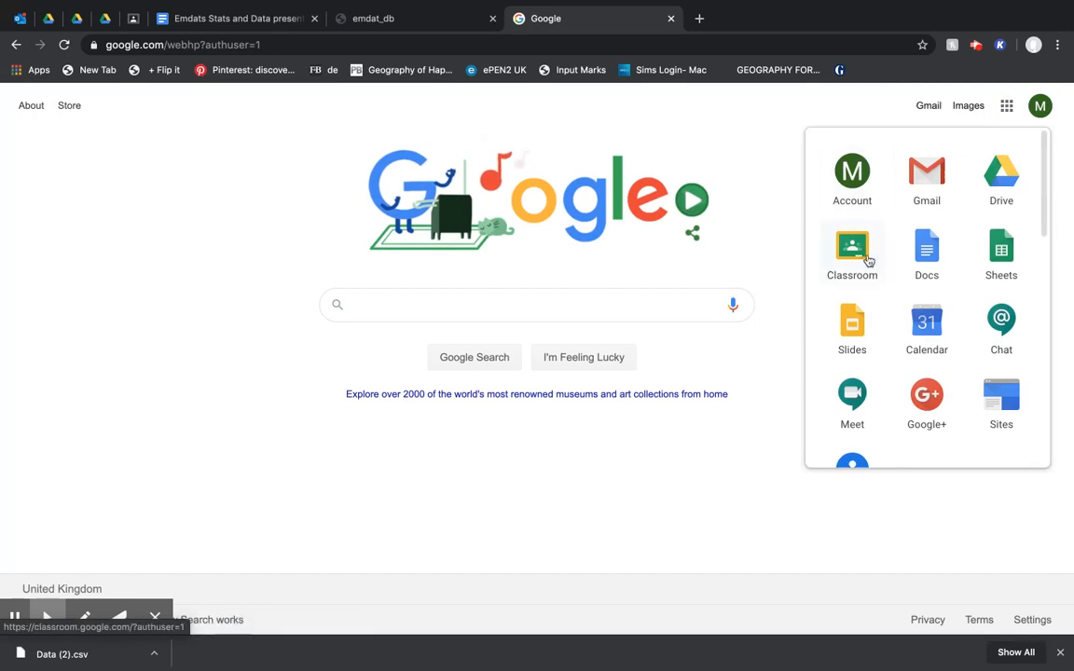
pyautogui.click(1002, 266)
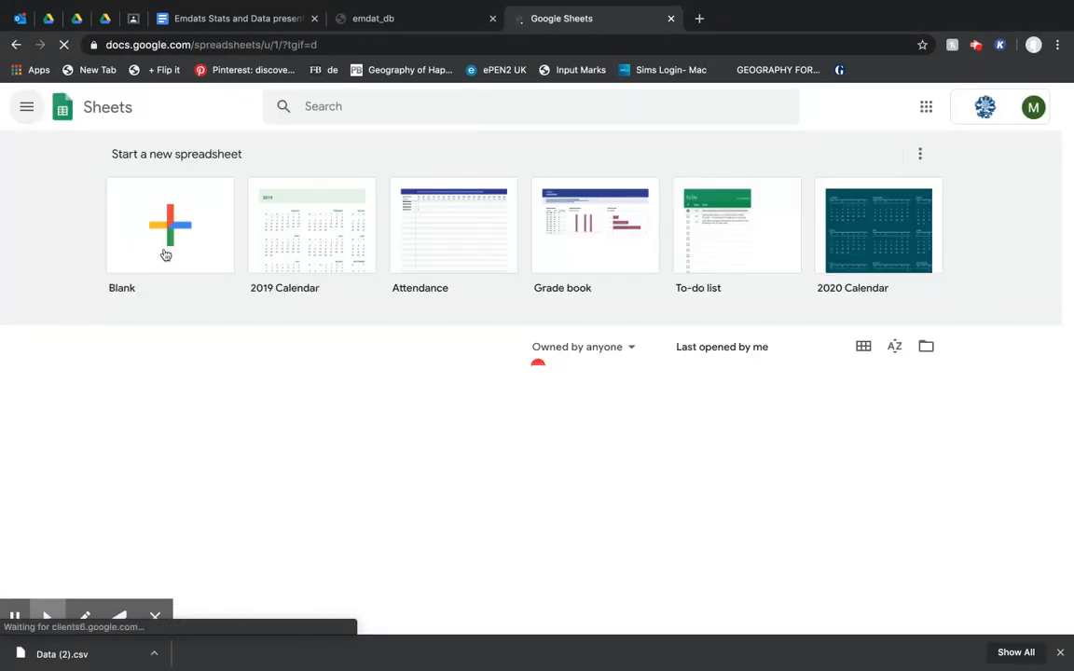
pyautogui.click(177, 231)
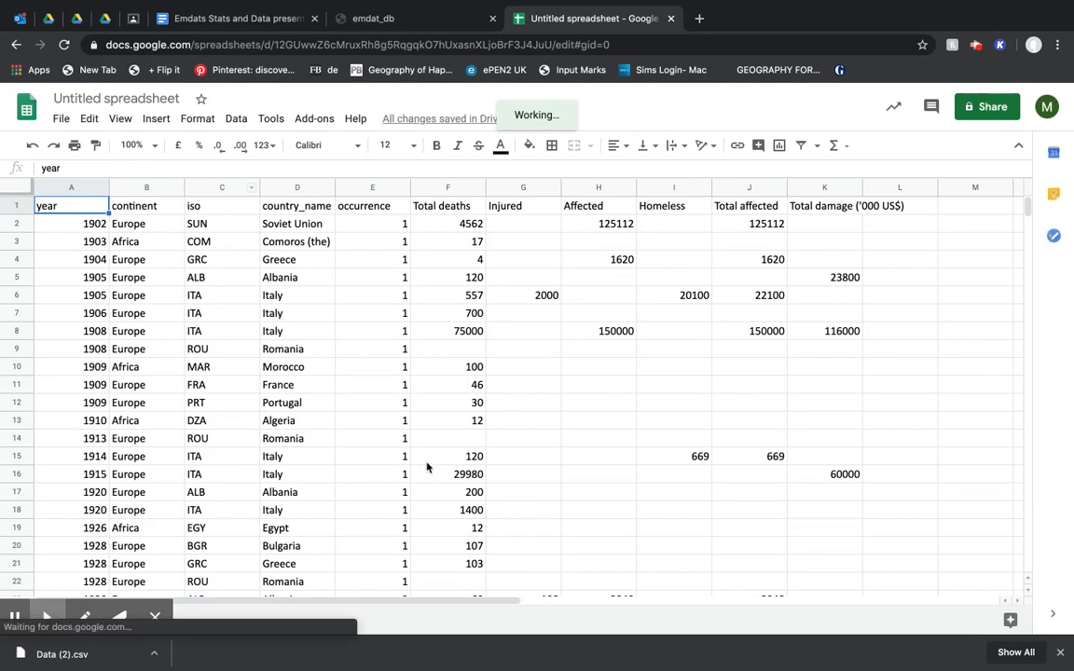
# - Look through the pasted data down to the creation date and source note, and return to the header row
pyautogui.scroll(-2, 410, 485)
pyautogui.scroll(2, 364, 549)
pyautogui.click(340, 603)
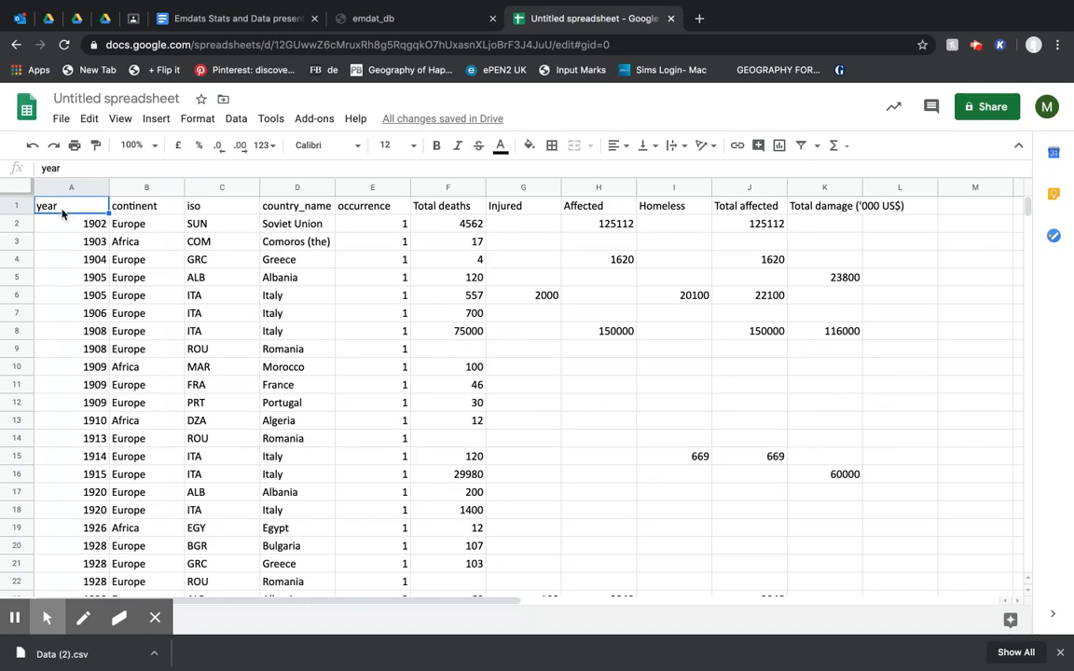
pyautogui.moveTo(62, 214); pyautogui.dragTo(827, 582)
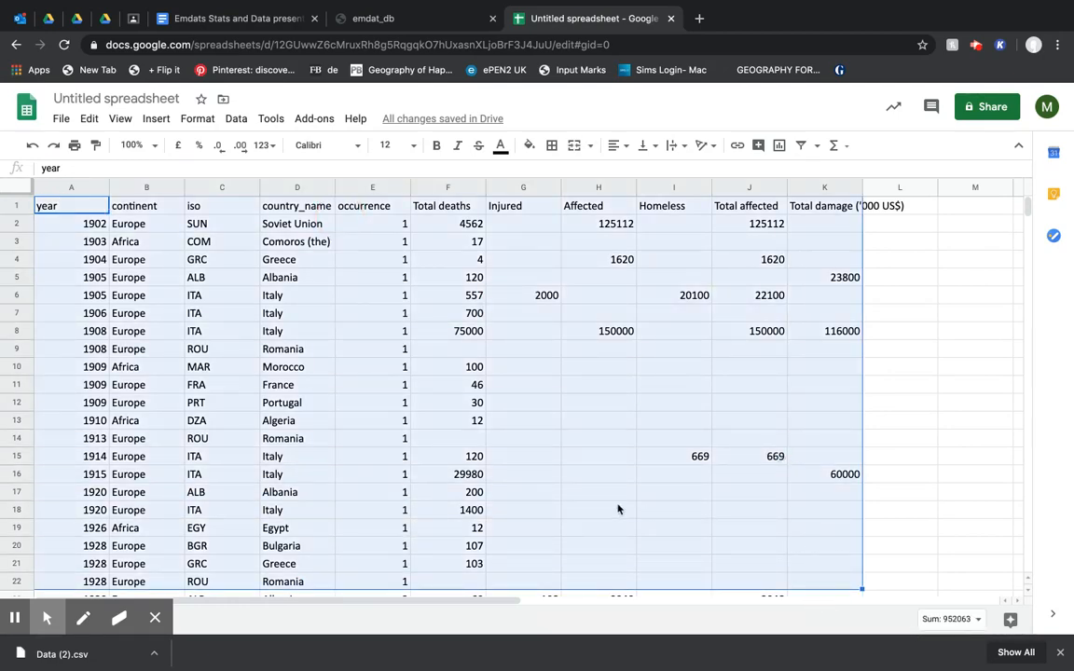
pyautogui.scroll(-15, 618, 509)
pyautogui.scroll(-20, 617, 469)
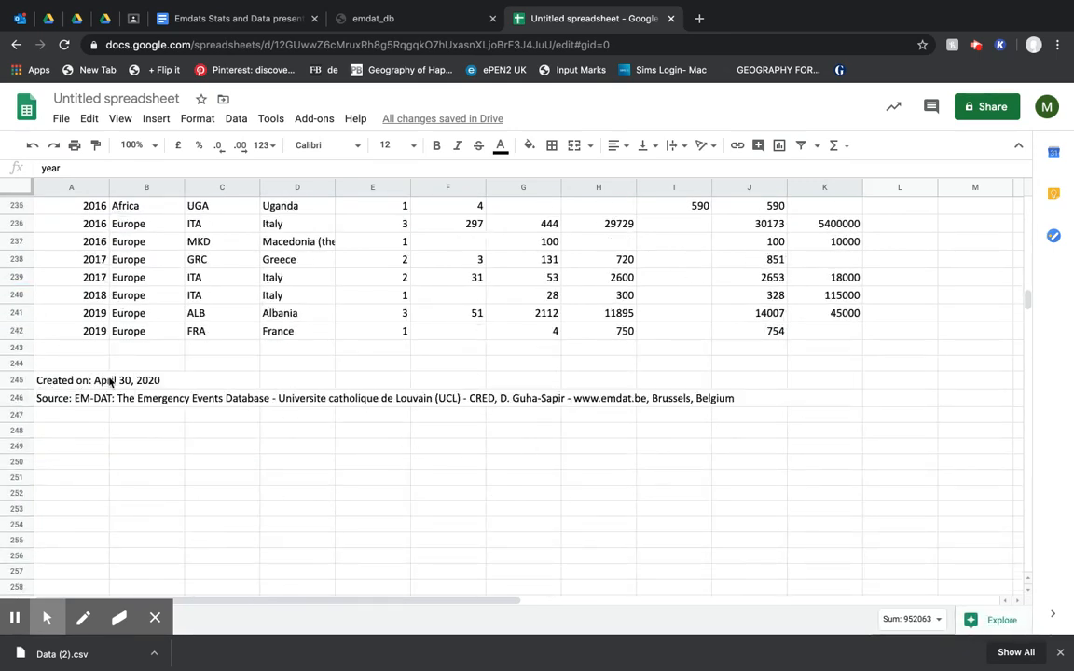
pyautogui.scroll(20, 244, 426)
pyautogui.scroll(15, 219, 373)
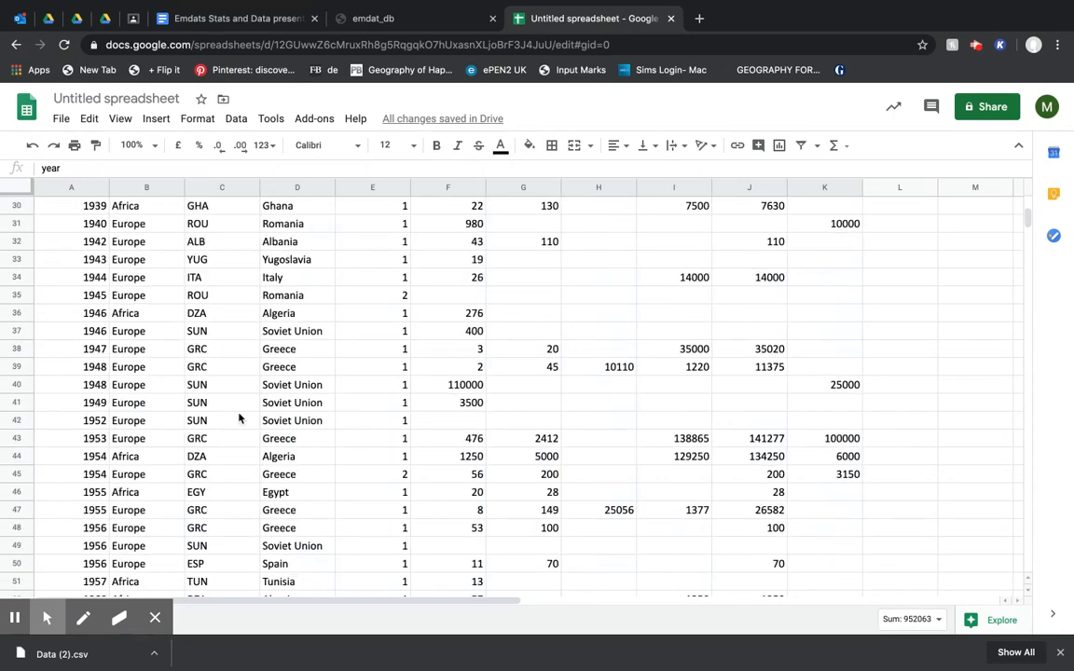
pyautogui.press('super+a')
pyautogui.click(162, 264)
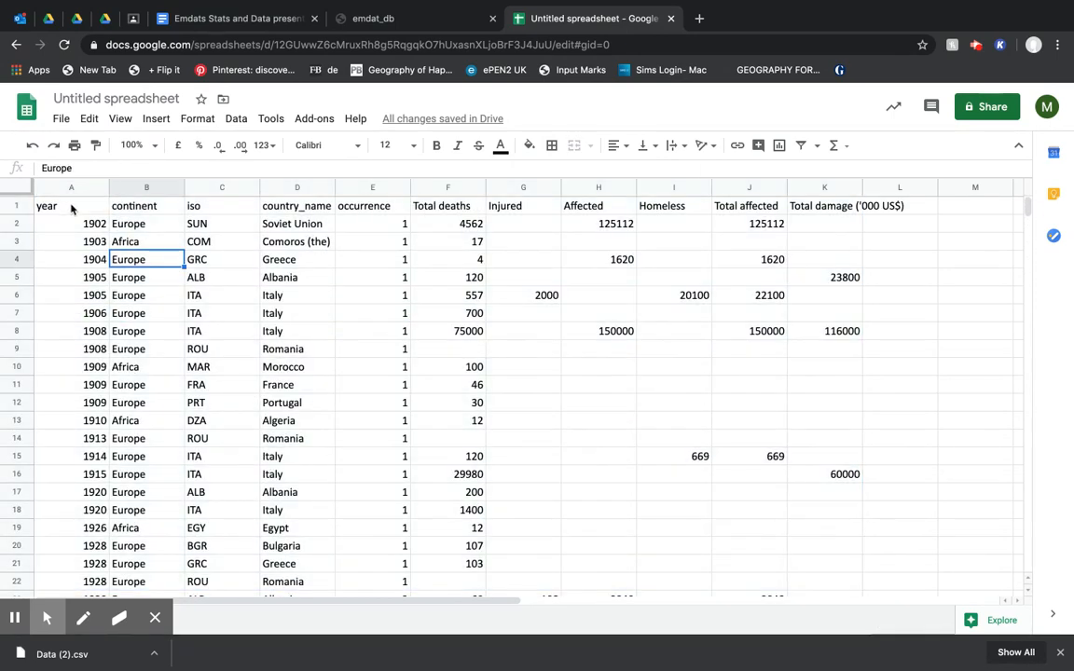
# - Rename the spreadsheet "EmDat Database" followed by the owner's first name in brackets
pyautogui.click(157, 97)
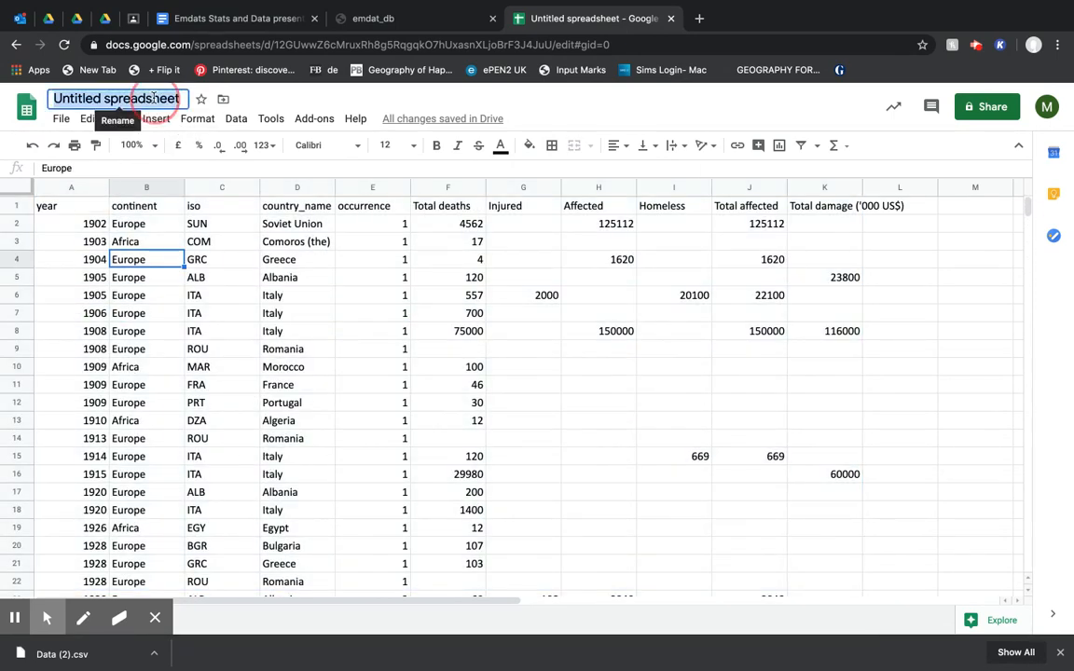
pyautogui.write('EmD')
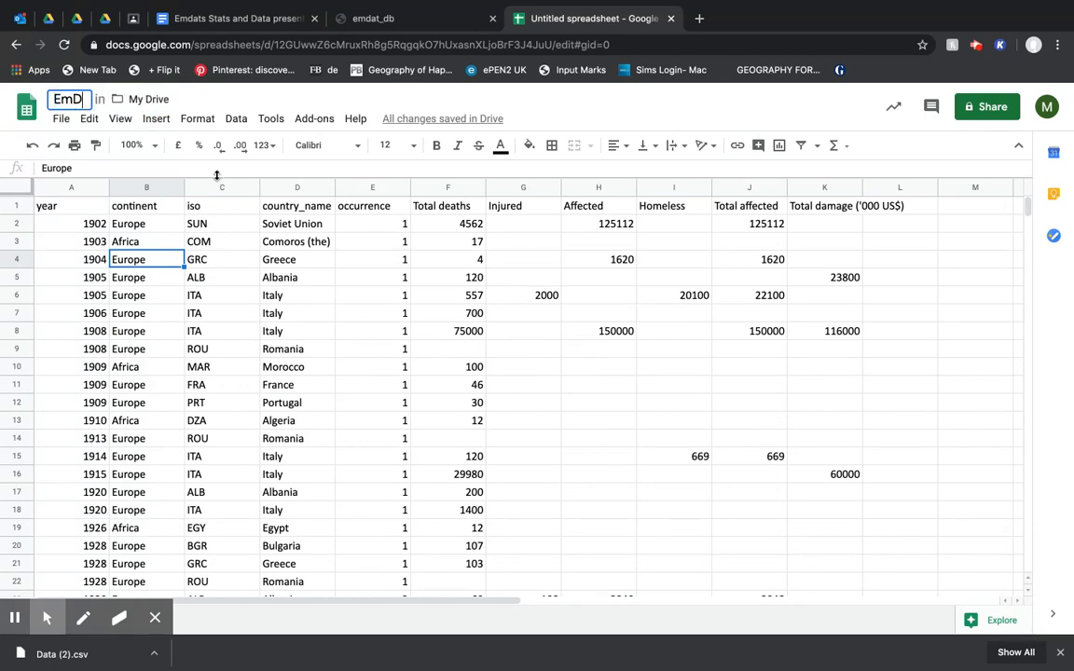
pyautogui.write('at Dat')
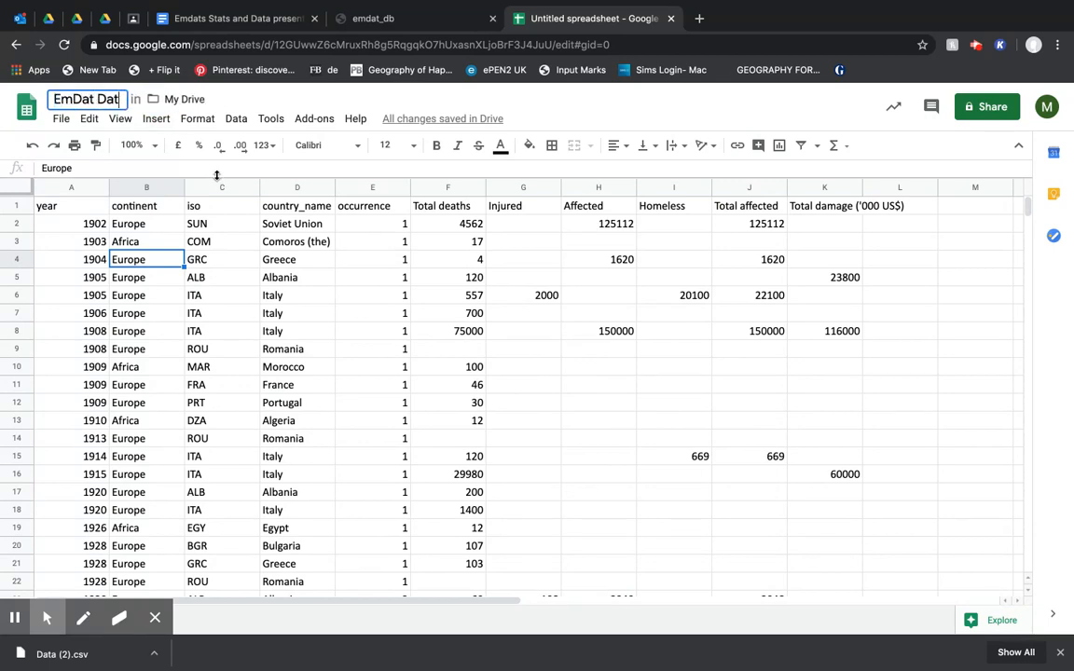
pyautogui.write('abase ')
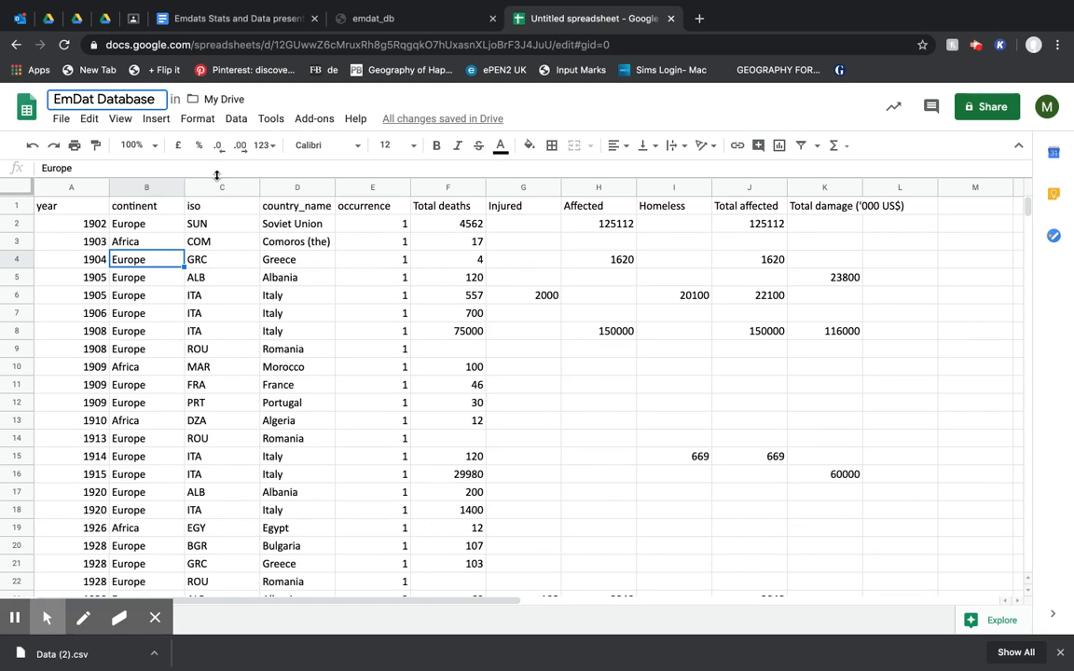
pyautogui.write('(George)')
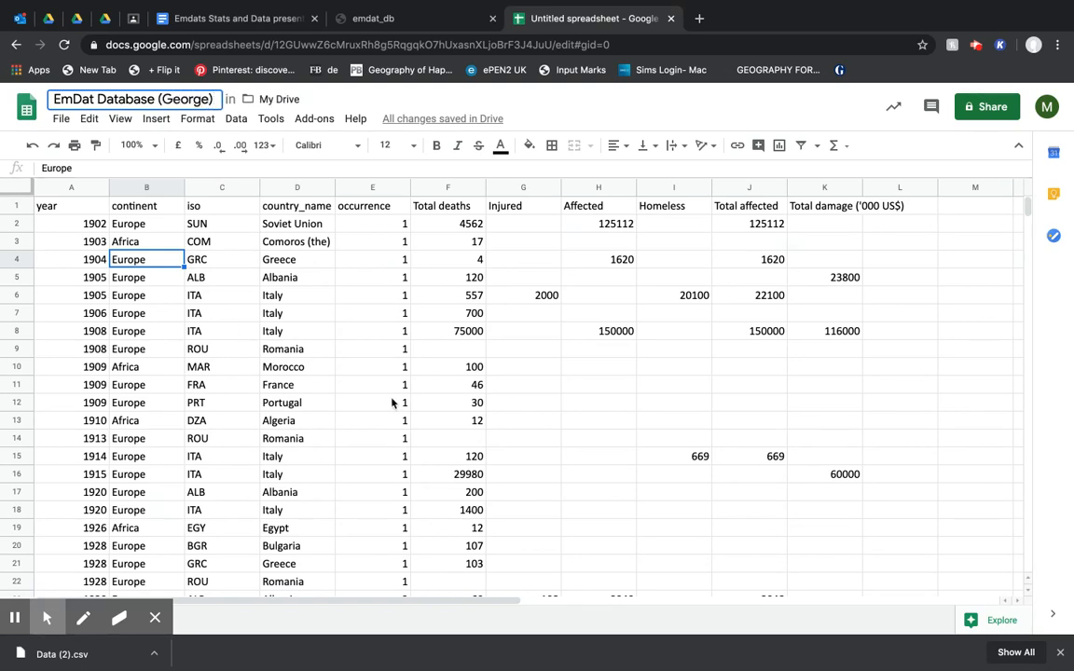
pyautogui.click(424, 352)
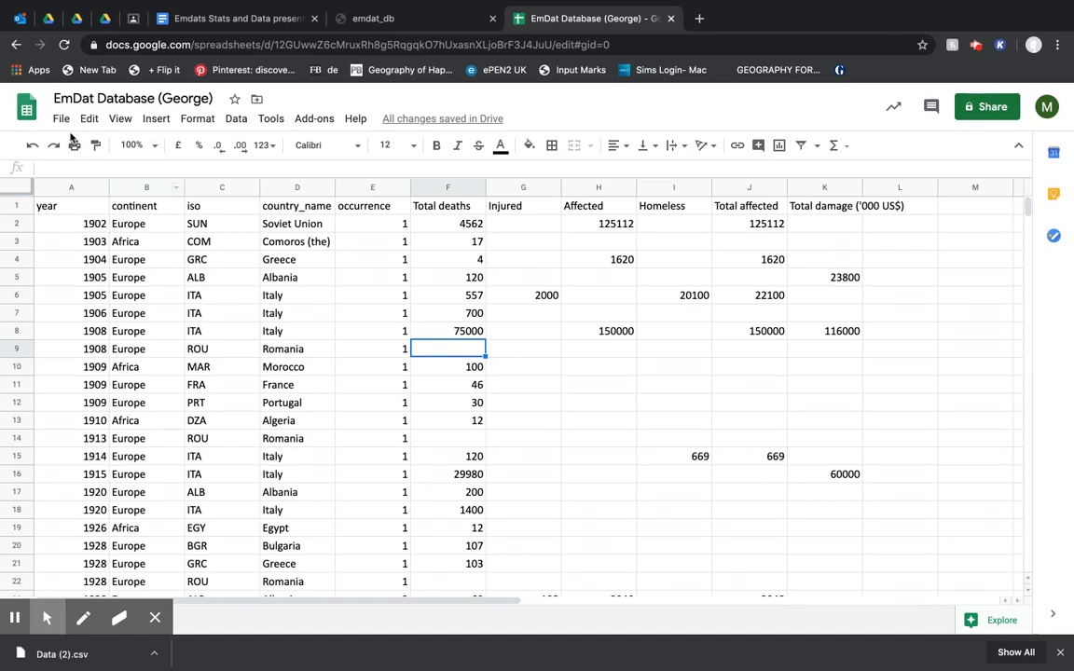
# - Apply a filter to the entire sheet and sort the Total damage ('000 US$) column A → Z
pyautogui.click(16, 186)
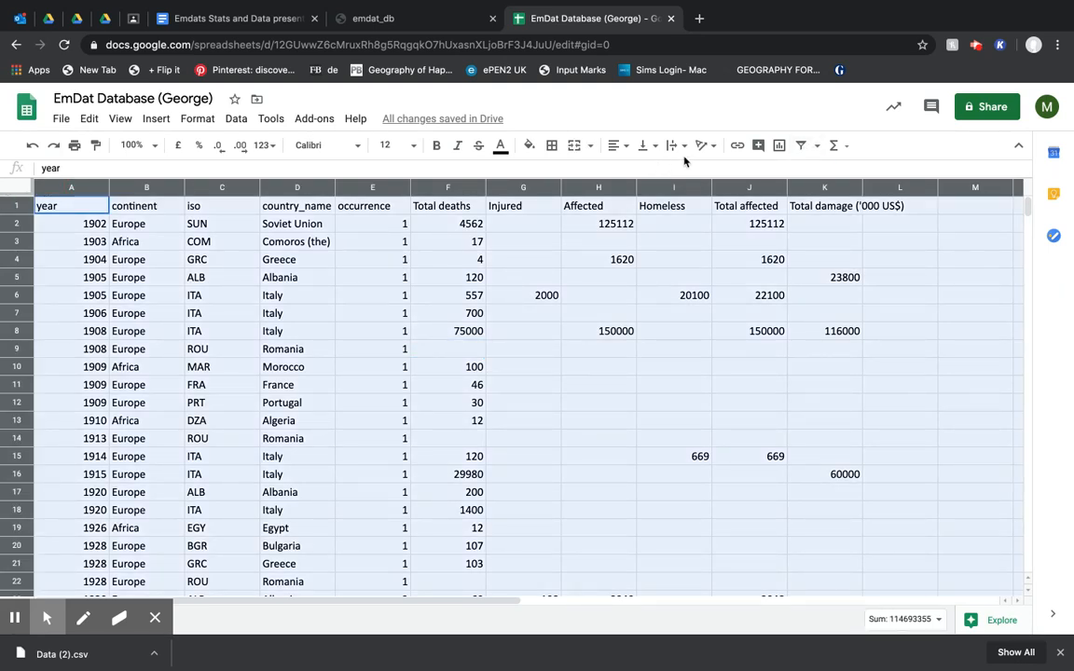
pyautogui.click(802, 146)
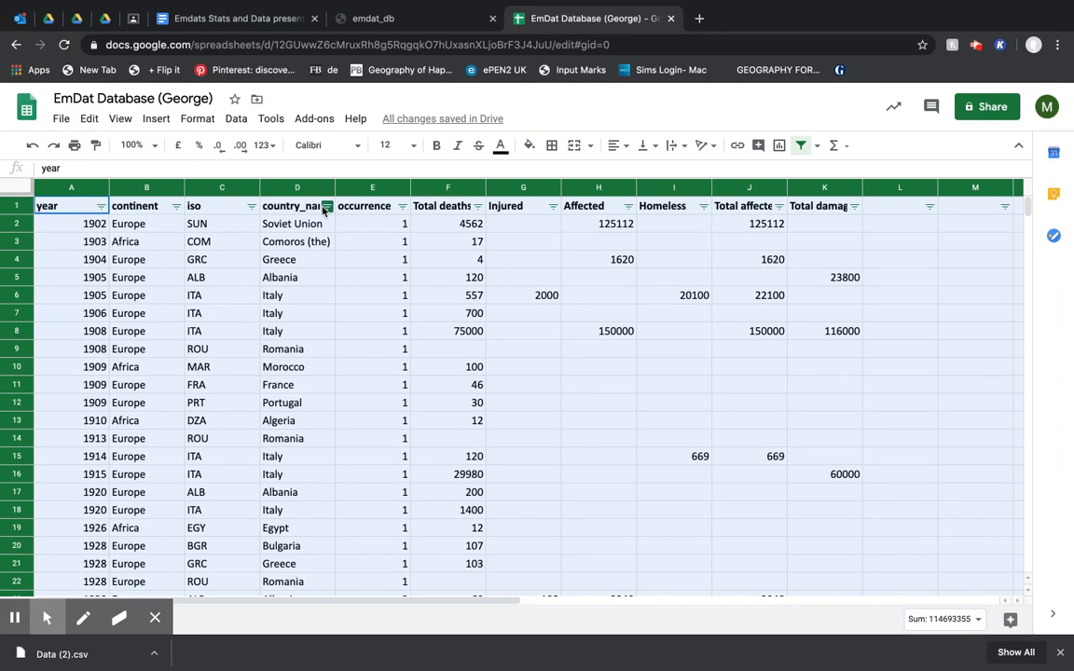
pyautogui.click(853, 209)
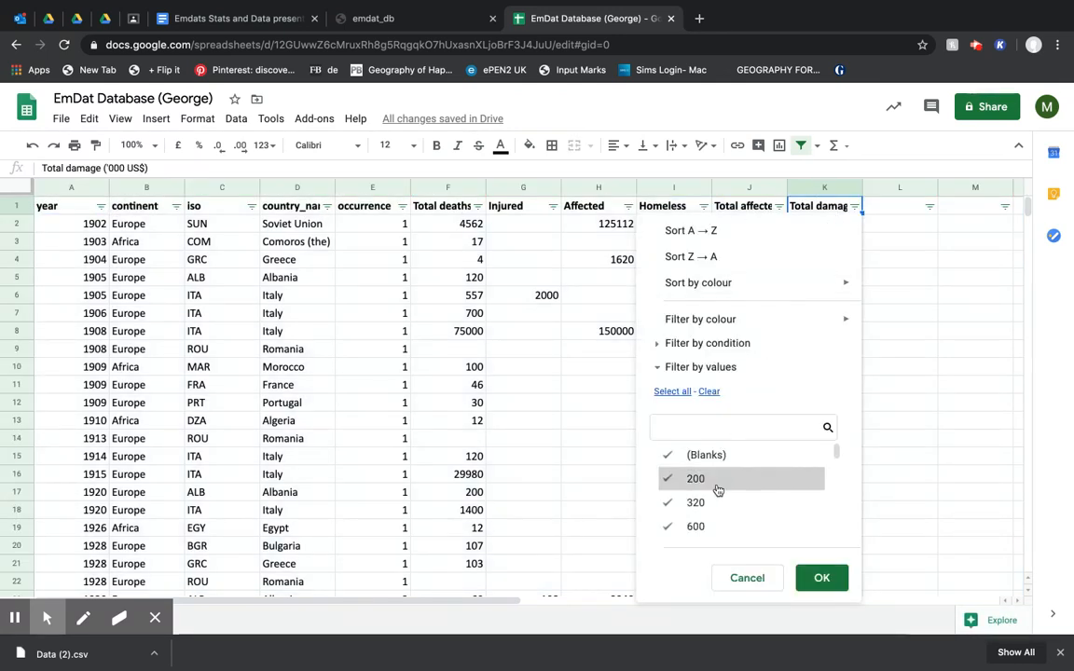
pyautogui.click(676, 231)
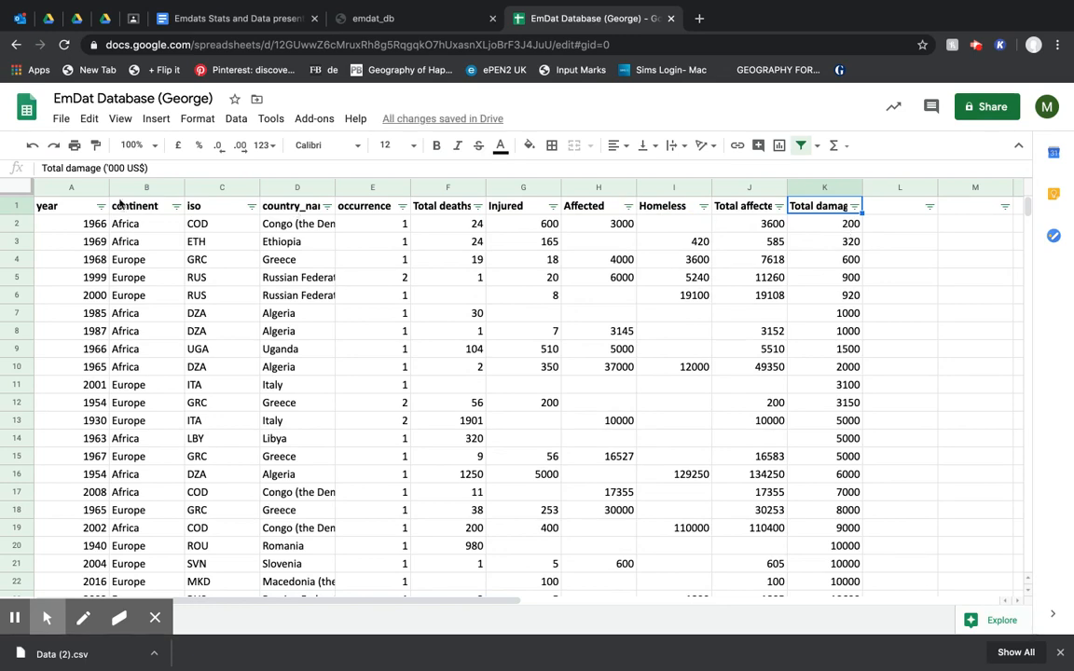
# - Examine the sorted Total damage column from its smallest values down to the rows without damage figures, and return to the header row
pyautogui.click(107, 168)
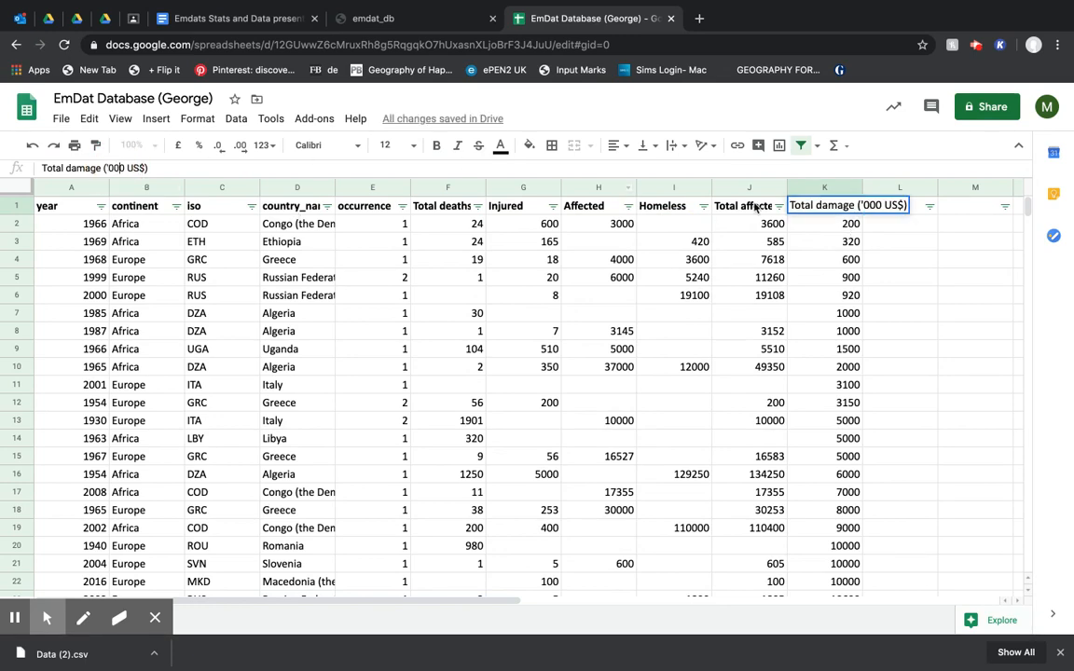
pyautogui.click(902, 285)
pyautogui.click(843, 232)
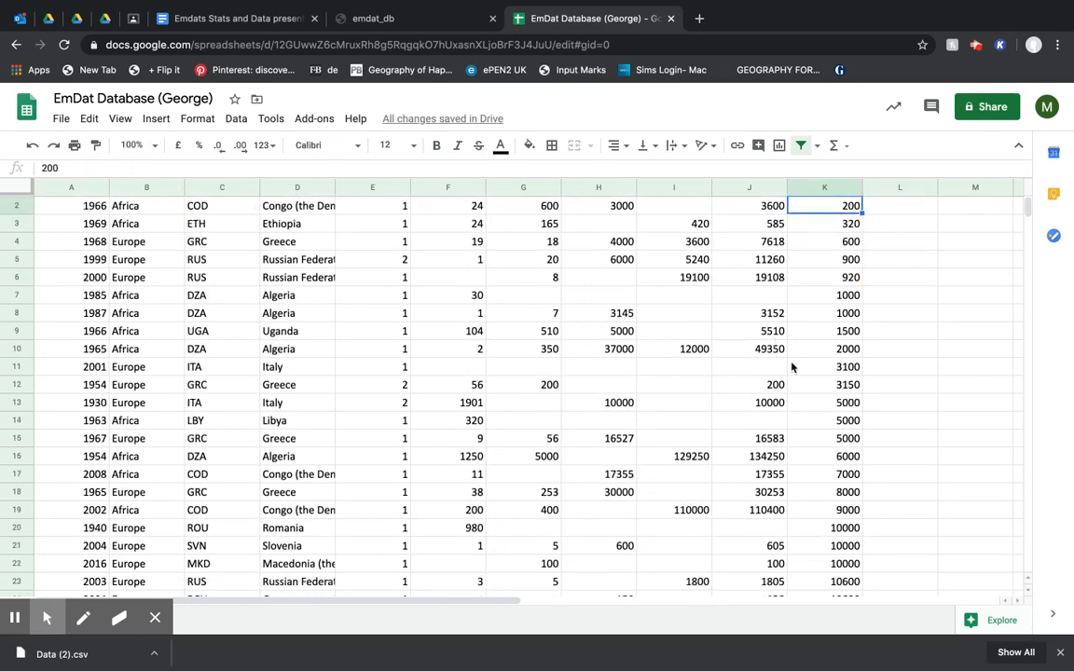
pyautogui.scroll(-20, 834, 399)
pyautogui.scroll(9, 834, 399)
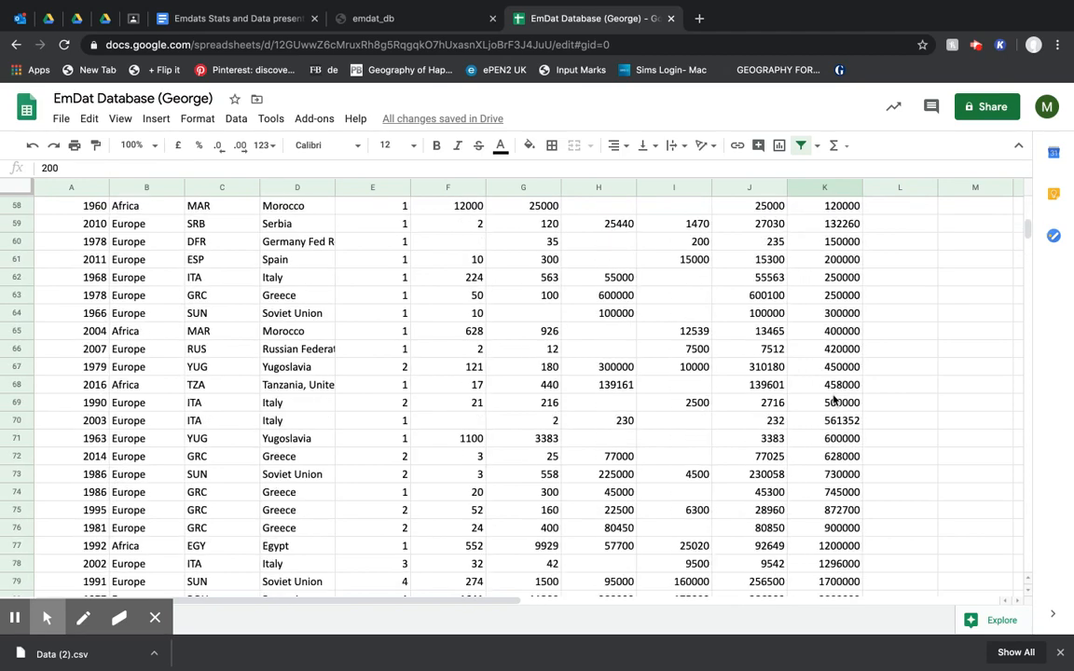
pyautogui.scroll(-6, 834, 401)
pyautogui.scroll(1, 836, 308)
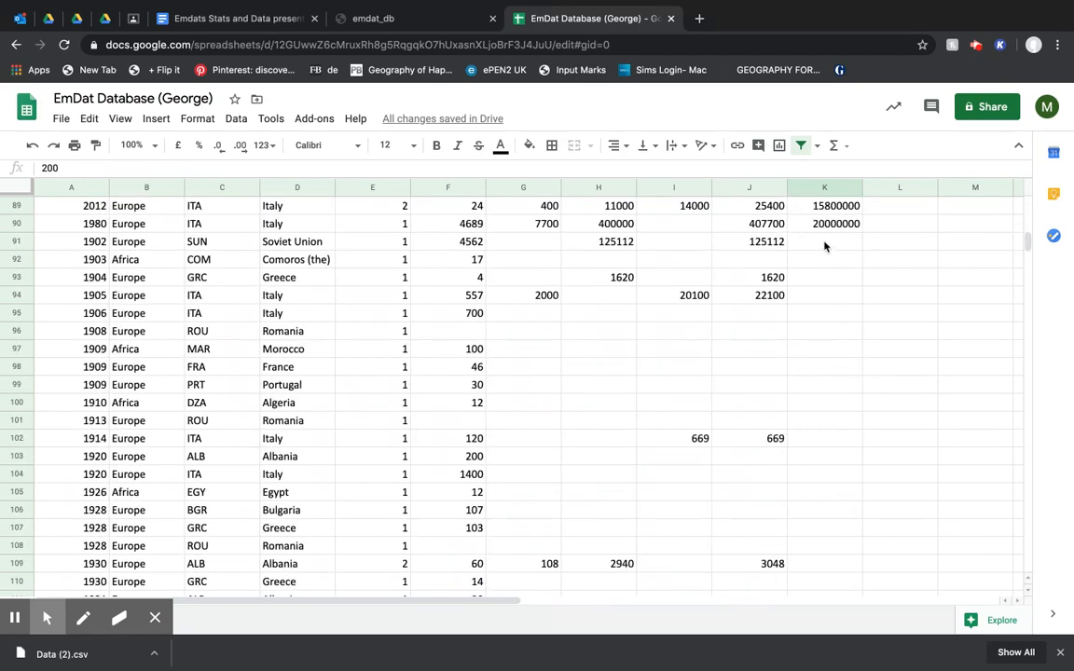
pyautogui.moveTo(824, 245); pyautogui.dragTo(843, 630)
pyautogui.scroll(20, 825, 463)
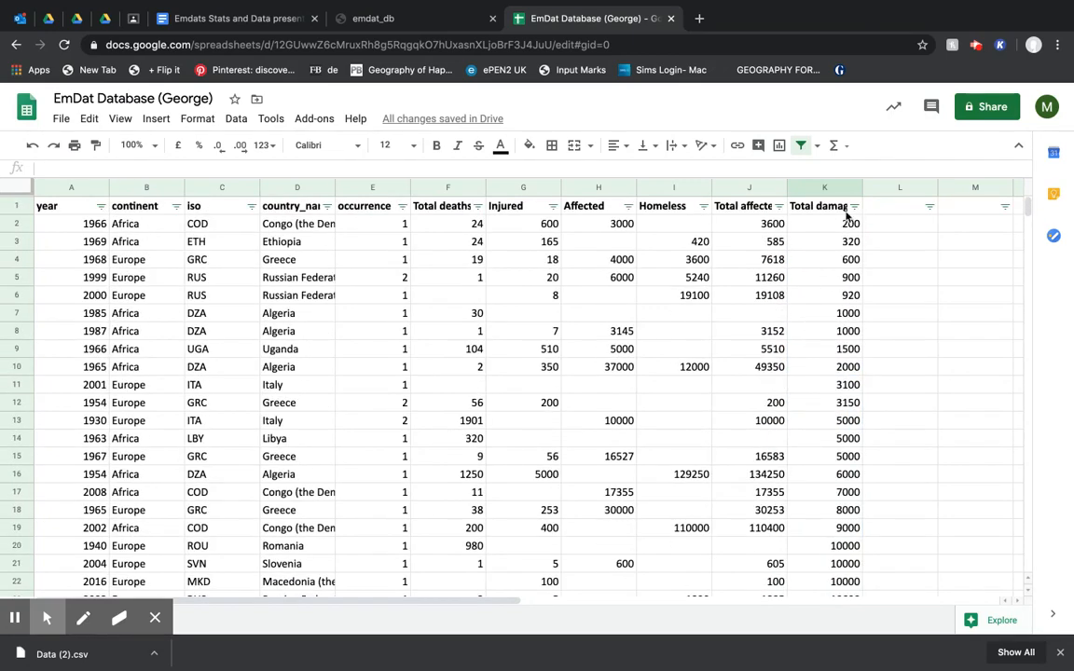
# - Sort the Total damage column A → Z again and select the rows without damage figures, from row 91 down
pyautogui.click(854, 206)
pyautogui.click(722, 241)
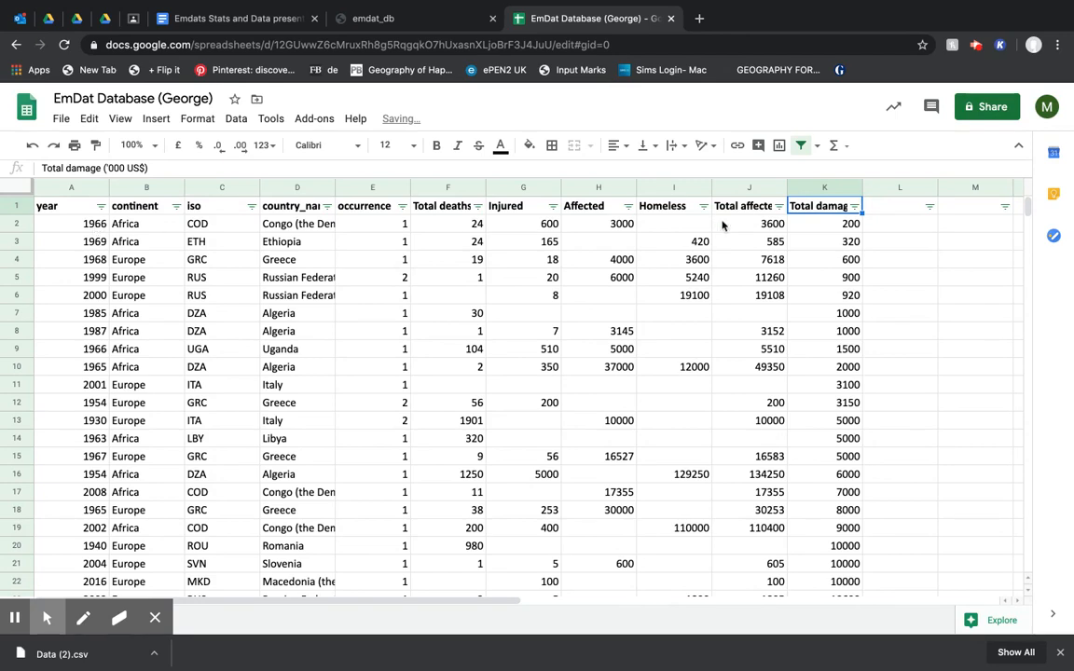
pyautogui.scroll(-15, 239, 390)
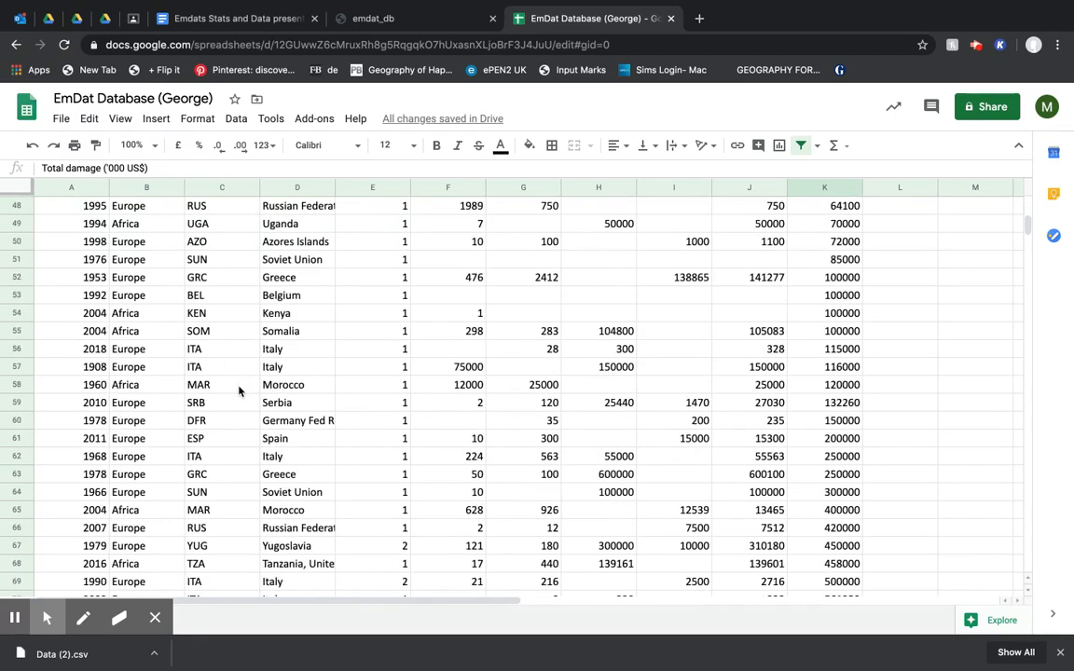
pyautogui.scroll(-13, 239, 390)
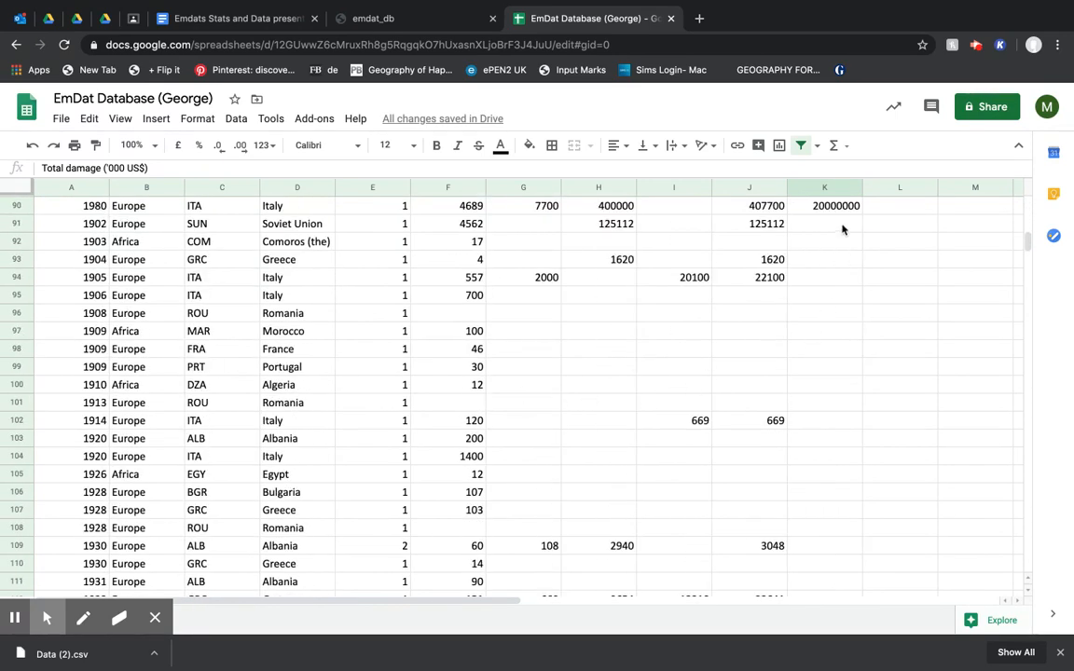
pyautogui.moveTo(842, 230); pyautogui.dragTo(50, 658)
# - Select the 1980 Italy row with the highest total damage, look over the neighbouring rows, and return to the header row
pyautogui.scroll(18, 620, 331)
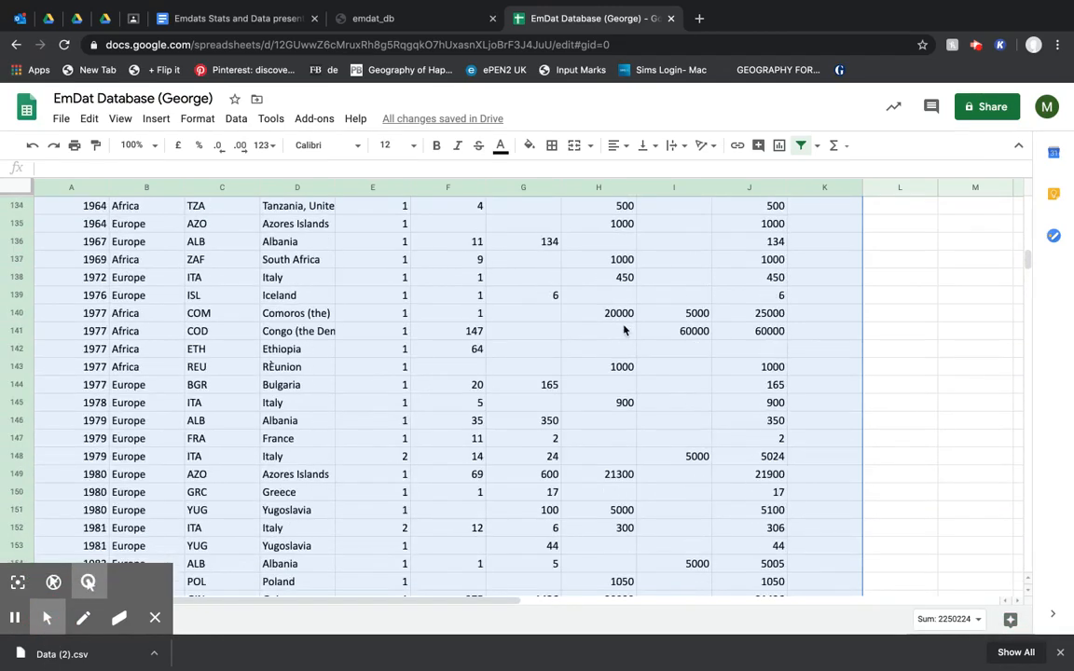
pyautogui.scroll(16, 624, 331)
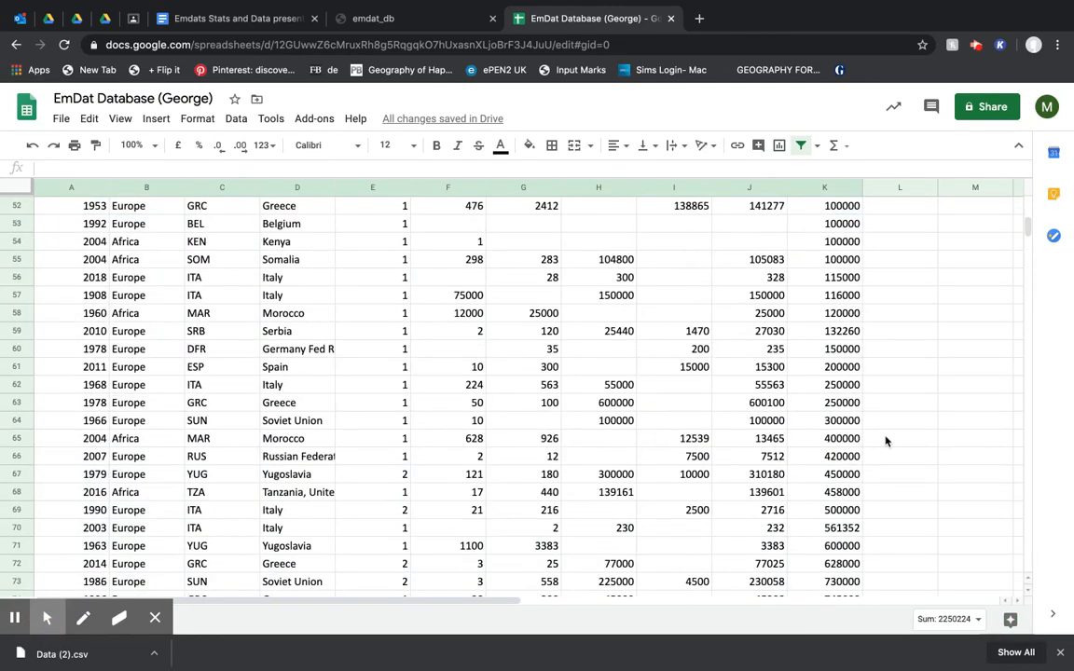
pyautogui.scroll(-6, 886, 441)
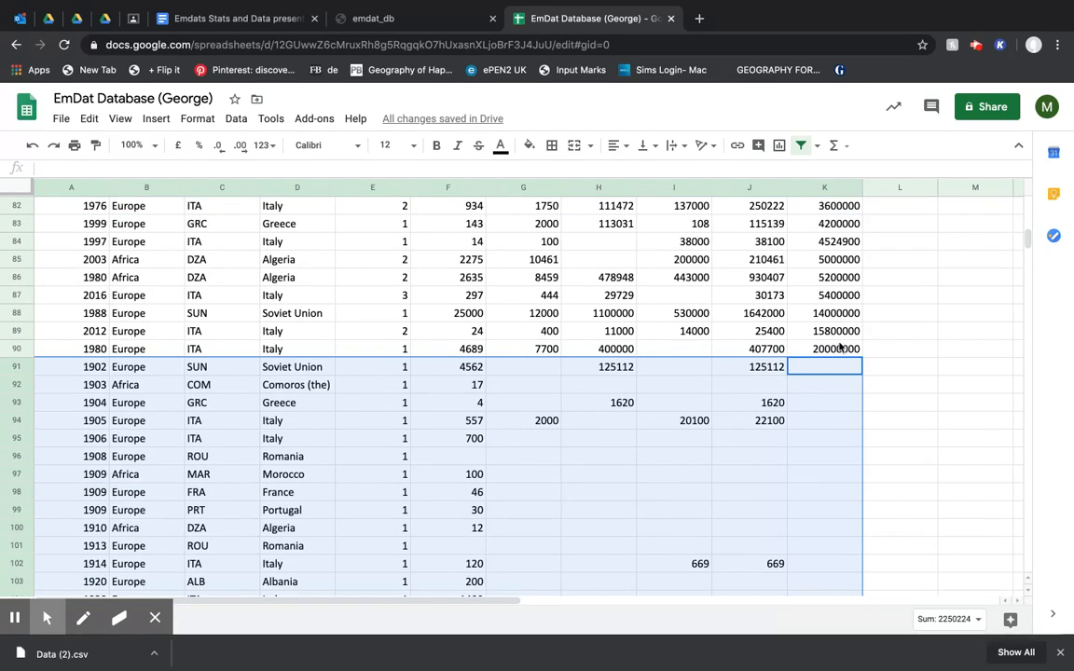
pyautogui.moveTo(838, 348); pyautogui.dragTo(100, 352)
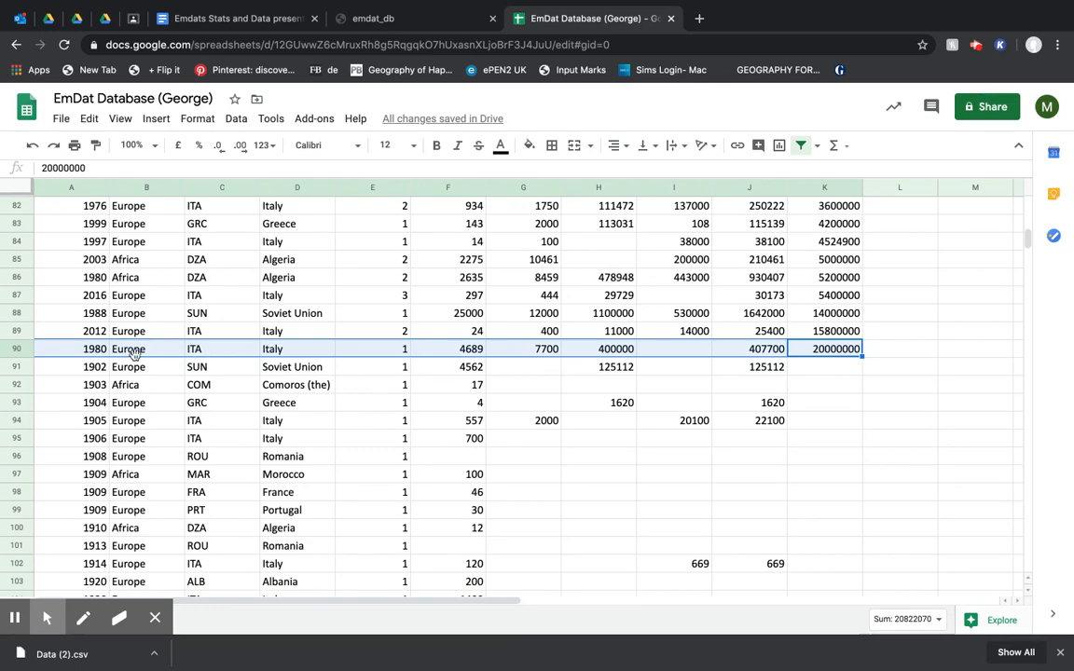
pyautogui.scroll(3, 406, 357)
pyautogui.scroll(-10, 406, 357)
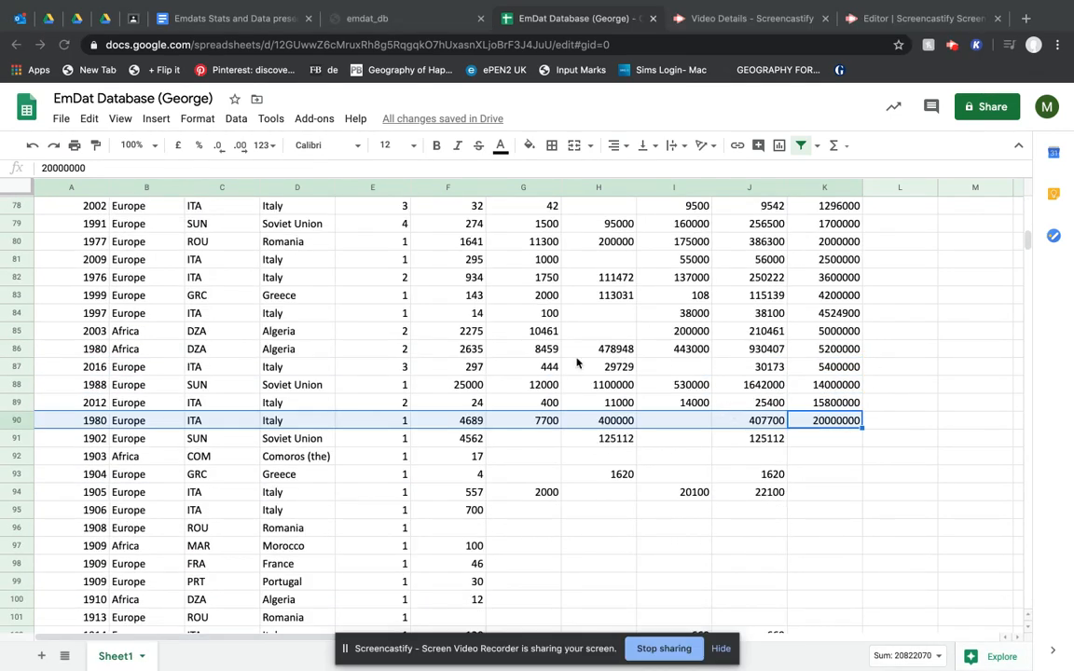
pyautogui.scroll(15, 560, 359)
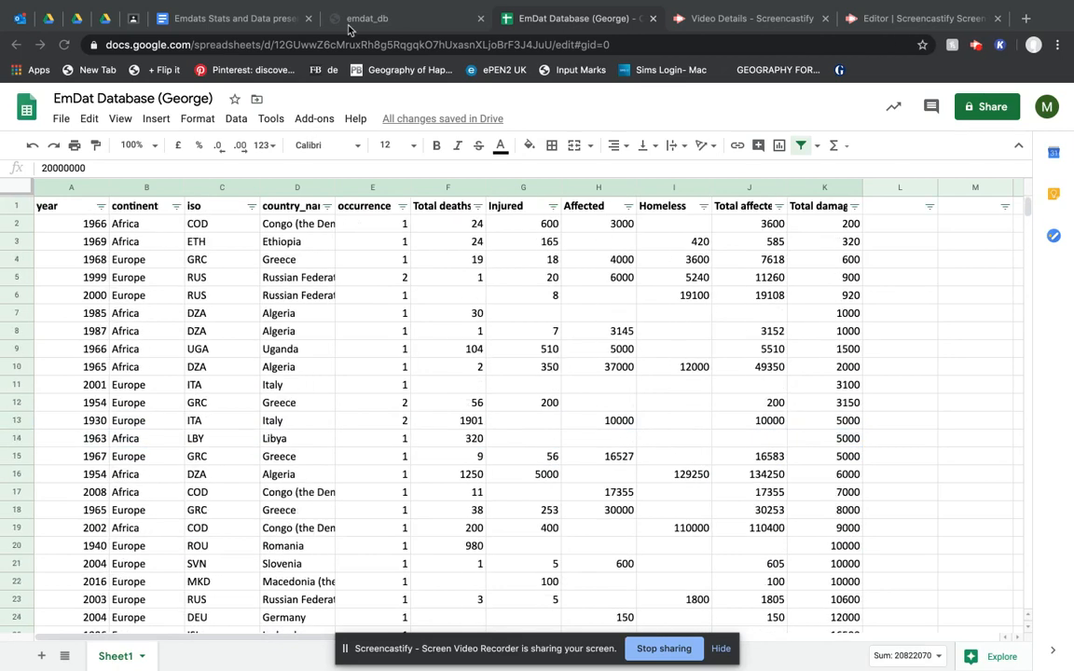
# - Switch to the "Emdats Stats and Data presentation Review" document and read the numbered list of skill tasks, including the Spearman's Rank link
pyautogui.click(235, 19)
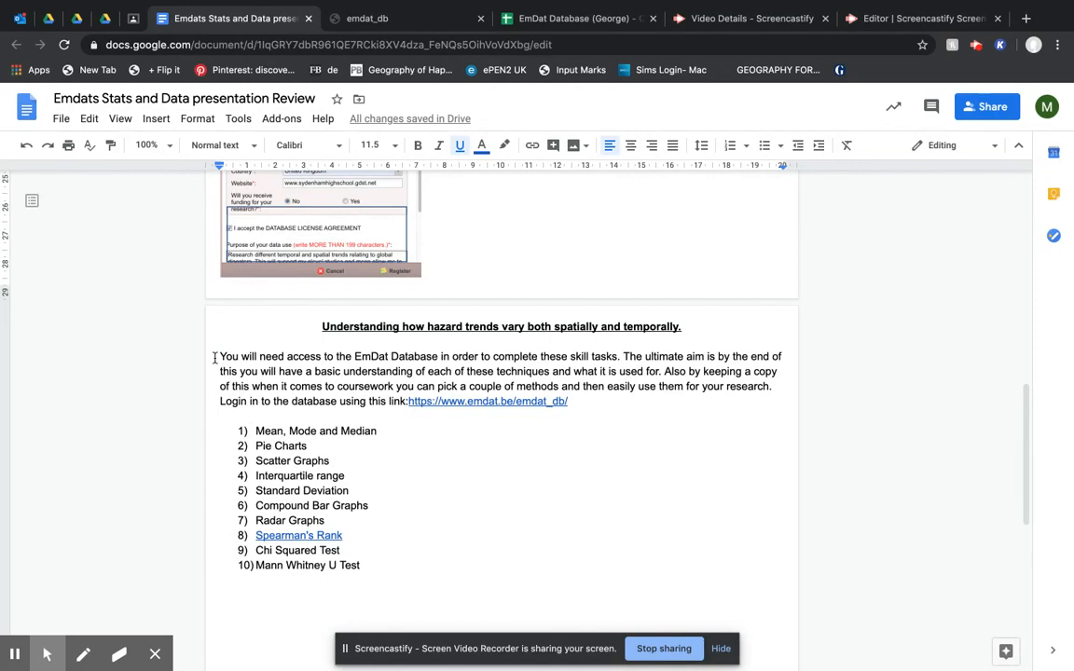
pyautogui.moveTo(214, 357); pyautogui.dragTo(227, 434)
pyautogui.click(336, 536)
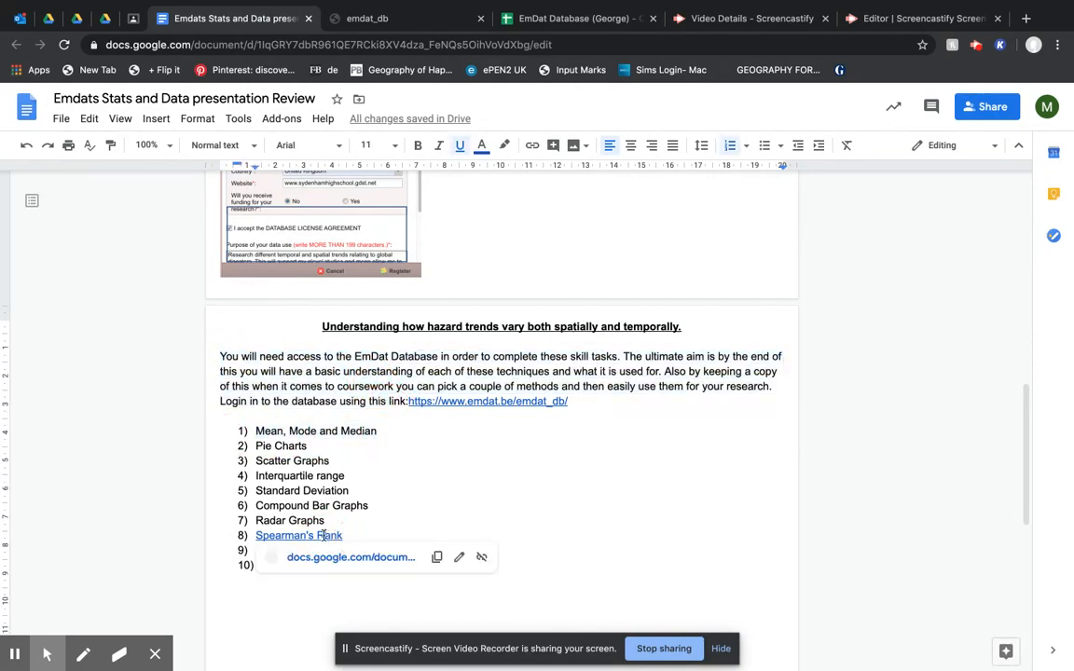
pyautogui.doubleClick(366, 534)
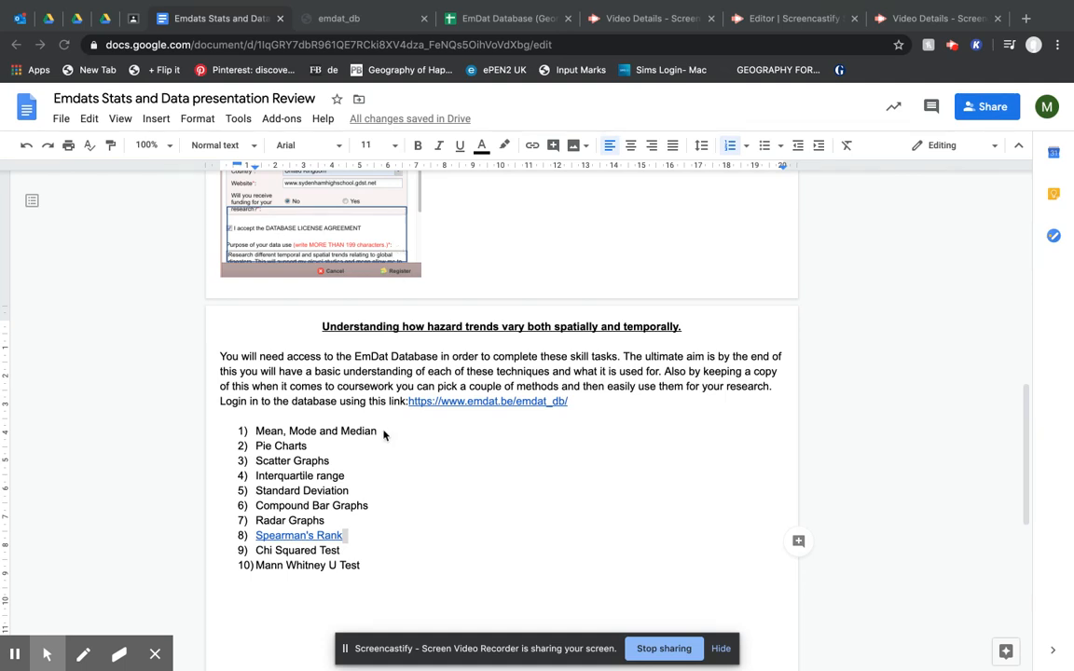
# - Return to the EmDat Database spreadsheet and rename Sheet1 as "Raw Data"
pyautogui.click(511, 19)
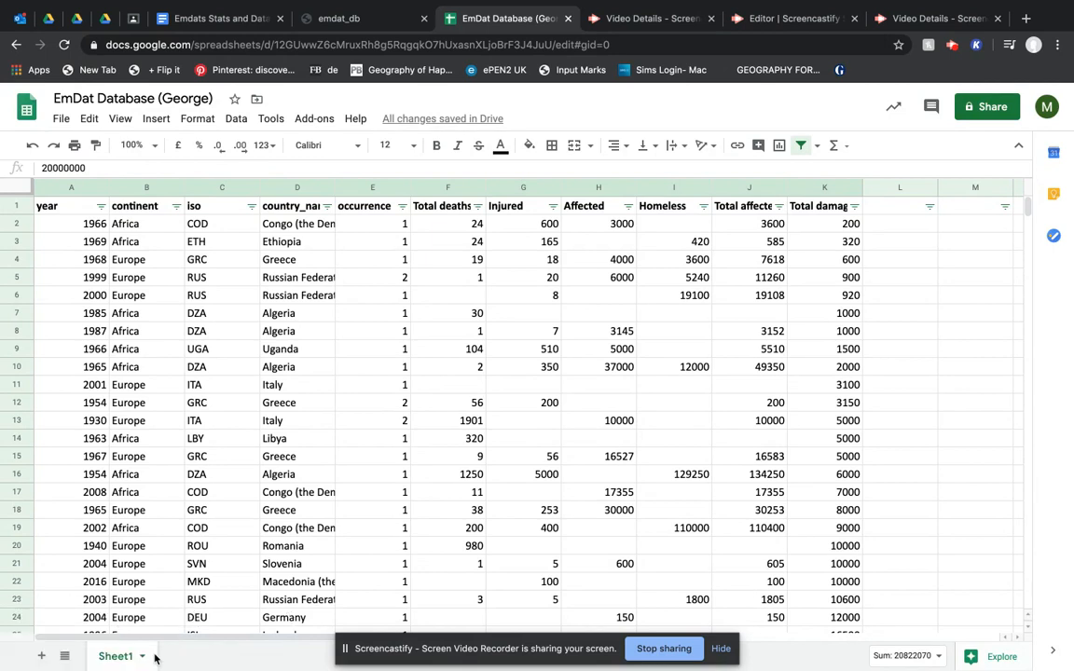
pyautogui.click(720, 649)
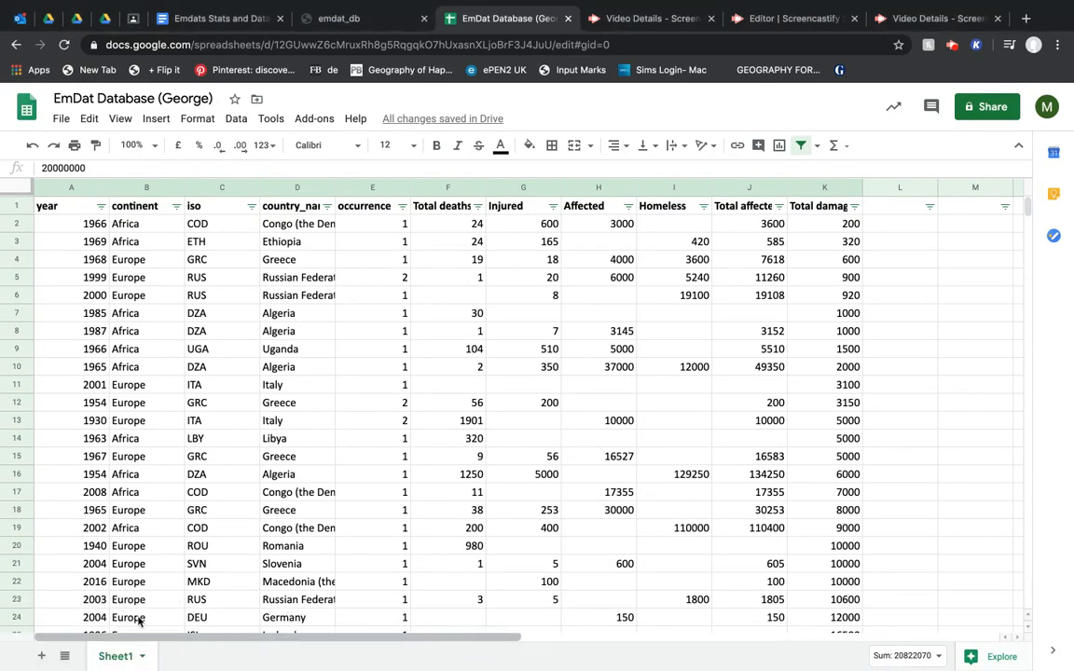
pyautogui.rightClick(114, 658)
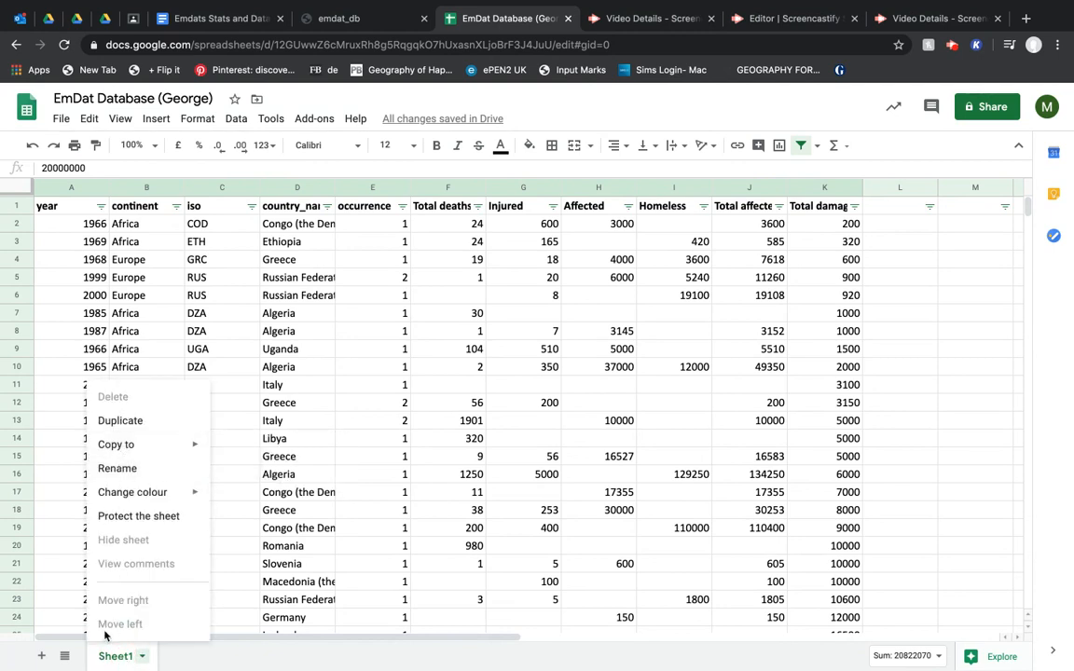
pyautogui.click(121, 468)
pyautogui.write('Raw Data')
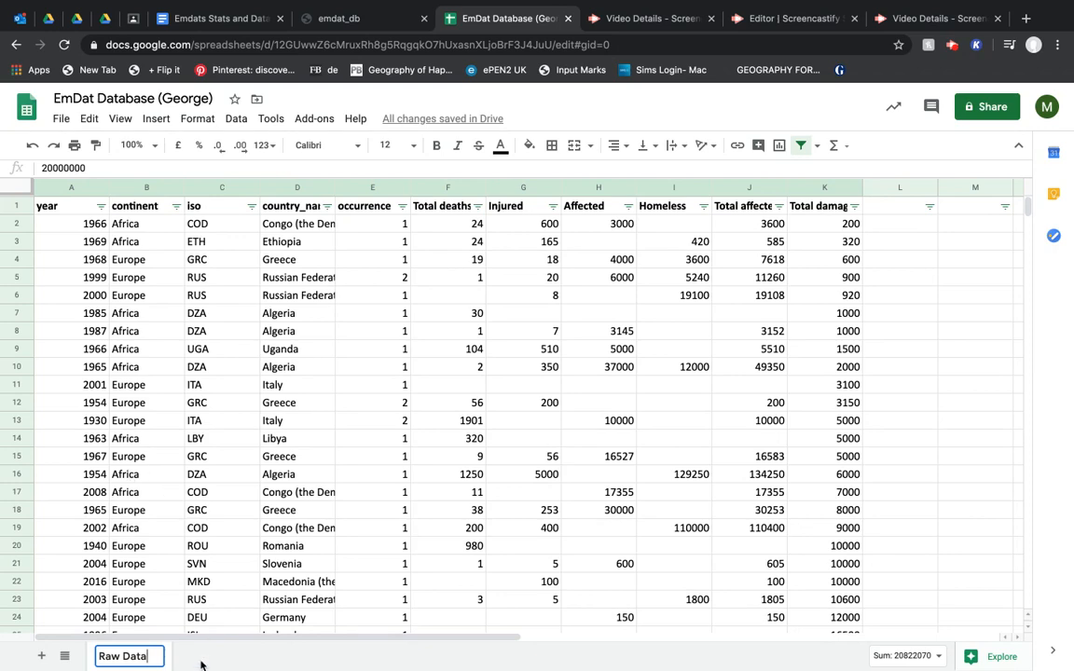
pyautogui.press('Return')
# - Add a new sheet and name it "Mean, Mode and Median"
pyautogui.click(40, 658)
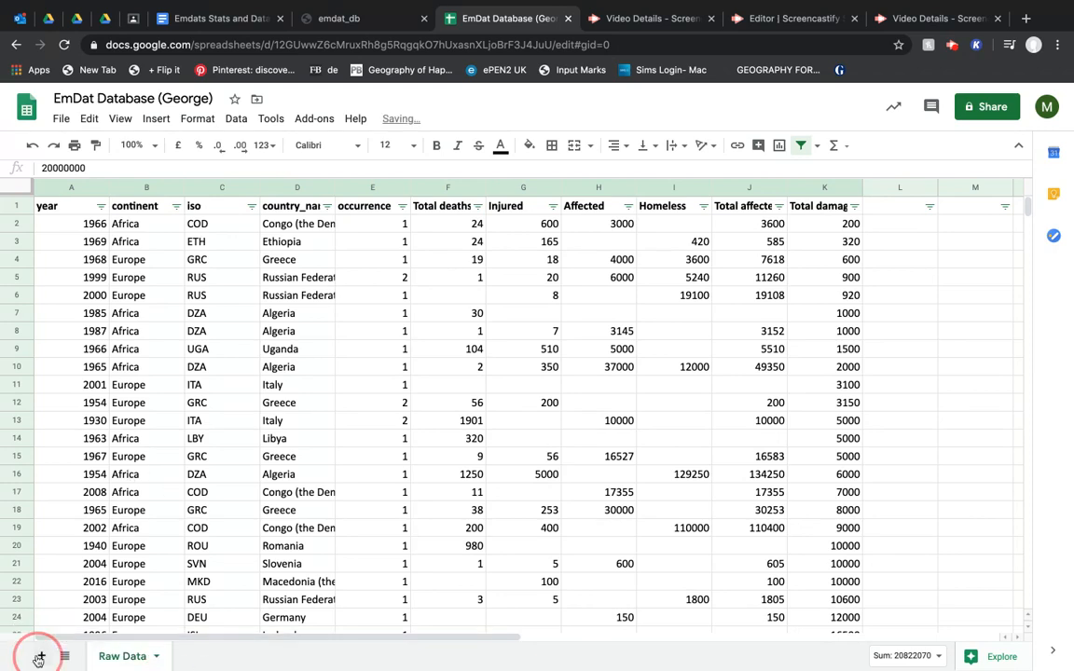
pyautogui.rightClick(185, 657)
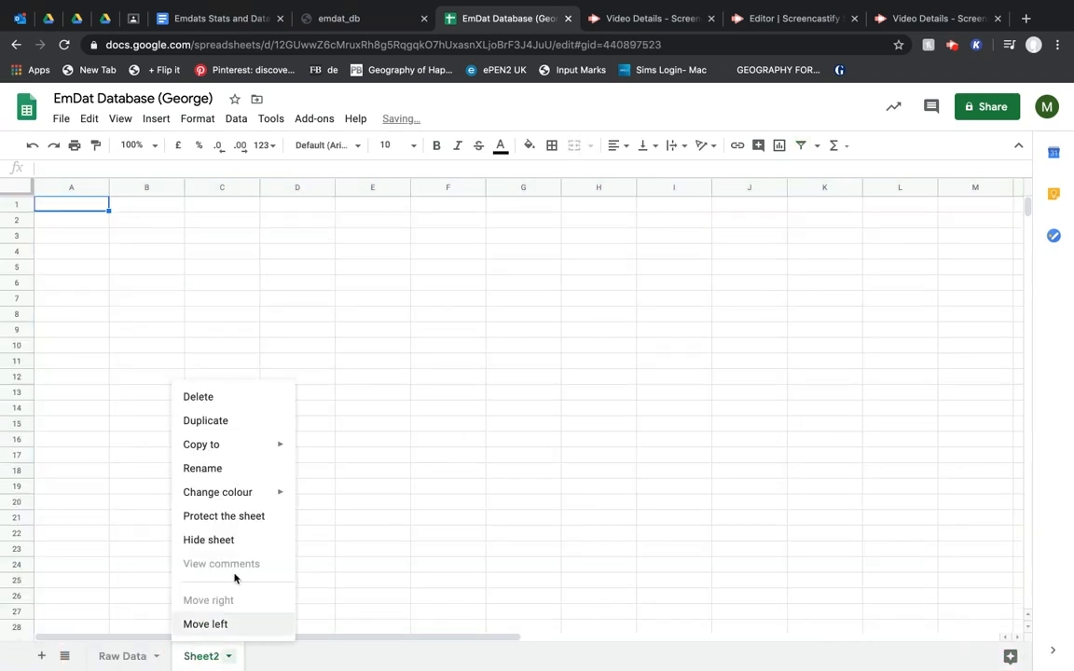
pyautogui.click(216, 468)
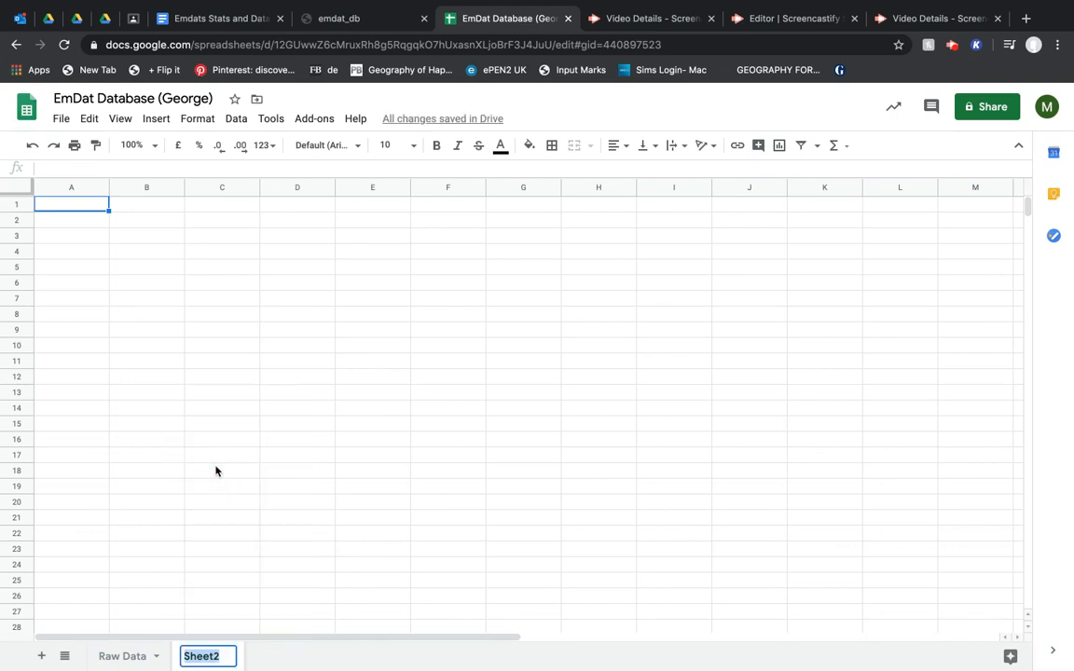
pyautogui.write('Meand')
pyautogui.press('BackSpace')
pyautogui.write(', Mode')
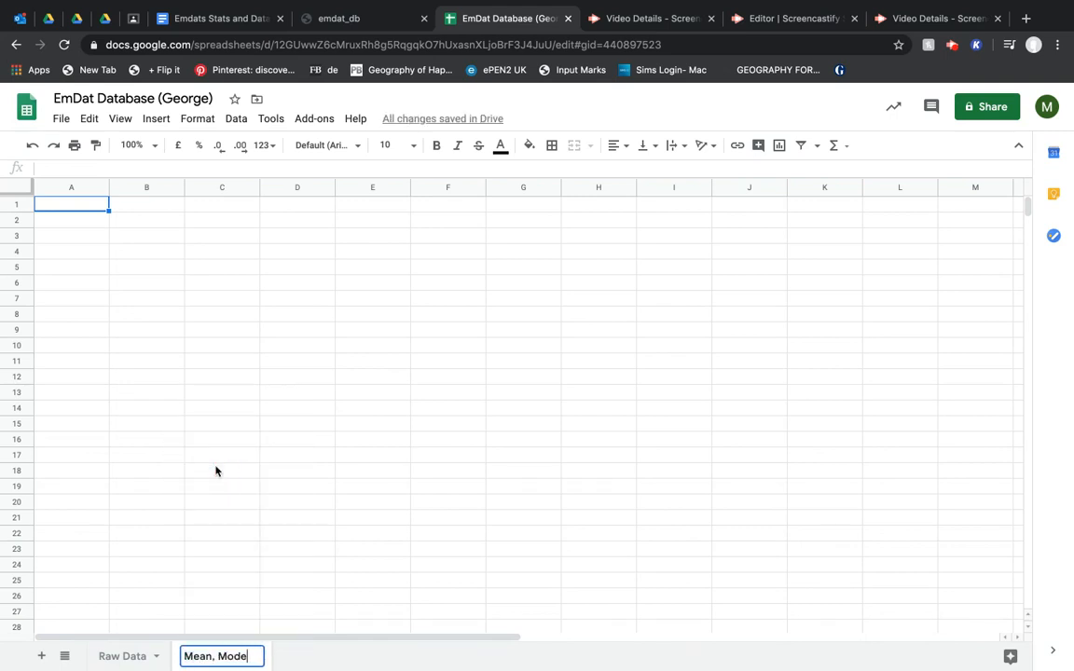
pyautogui.write(' and Median')
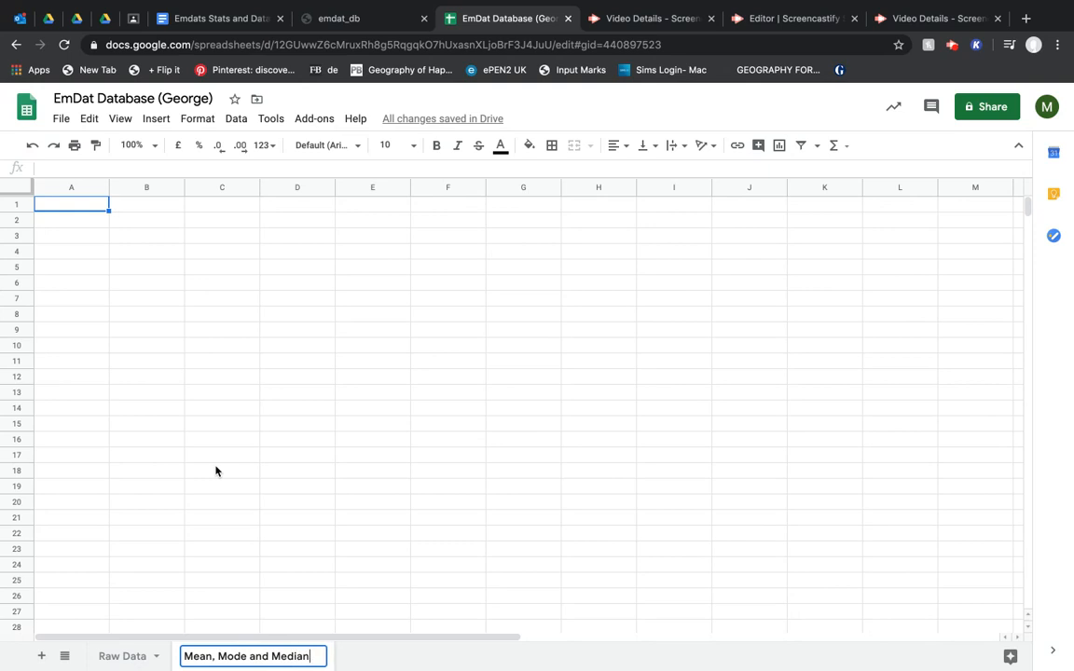
pyautogui.click(325, 582)
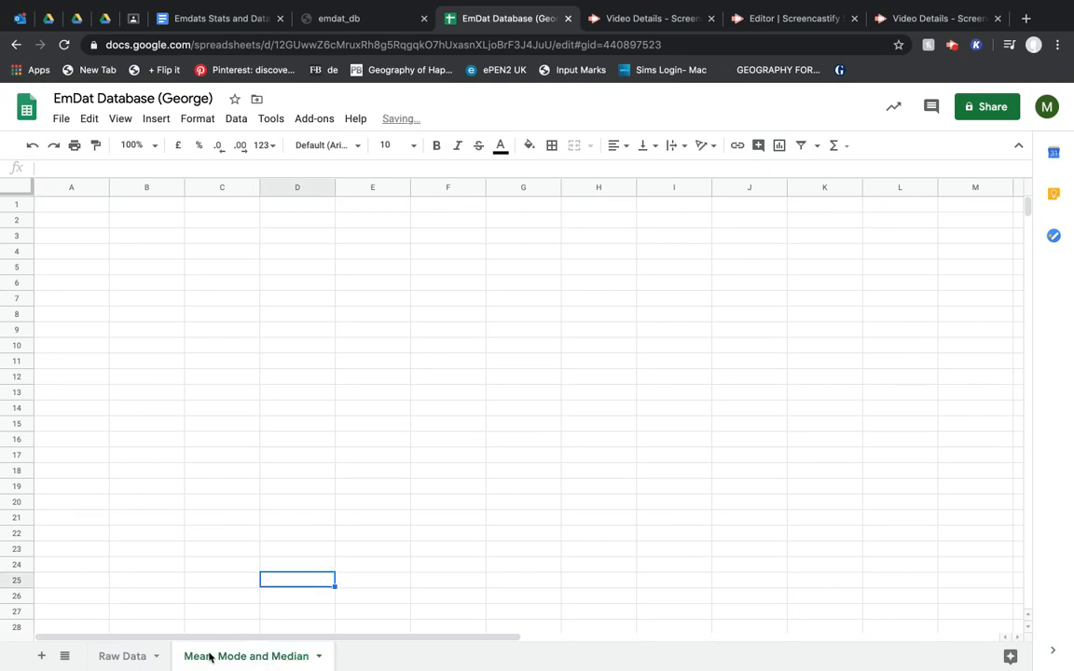
# - Check the technique list in the review document, highlighting "Mean, Mode and Median", and return to the spreadsheet
pyautogui.click(158, 14)
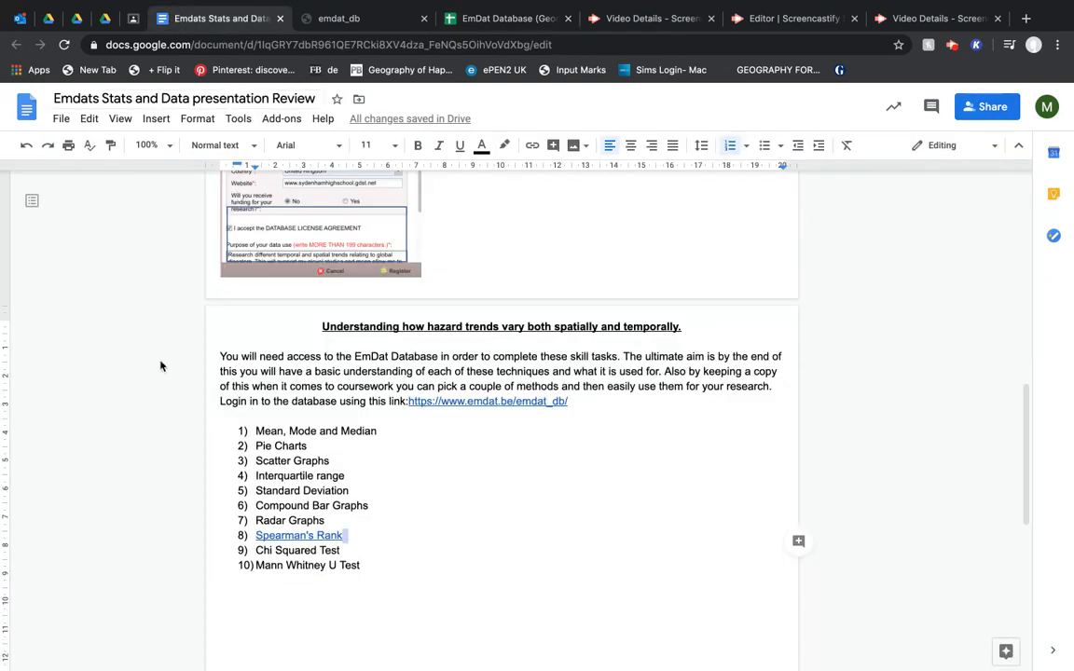
pyautogui.moveTo(378, 430); pyautogui.dragTo(206, 431)
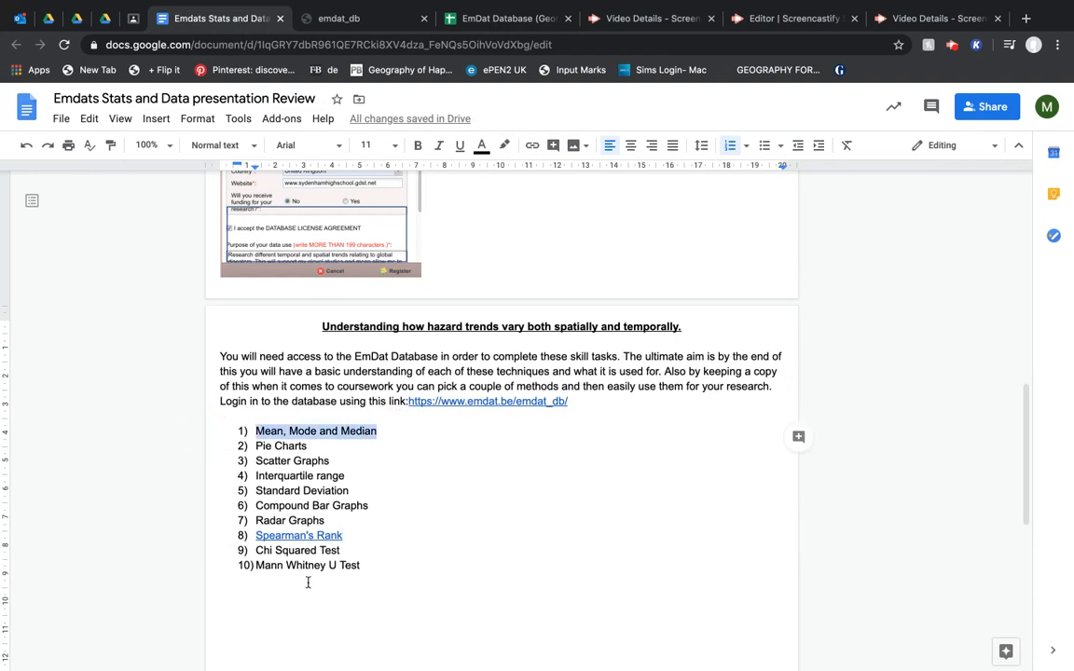
pyautogui.click(472, 17)
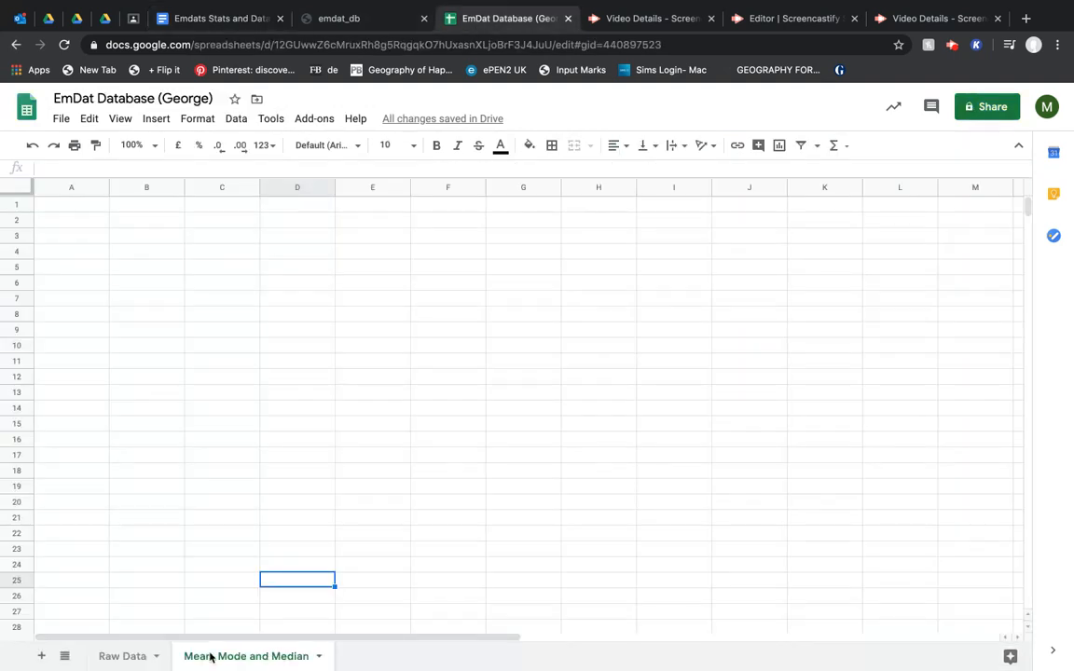
pyautogui.click(182, 16)
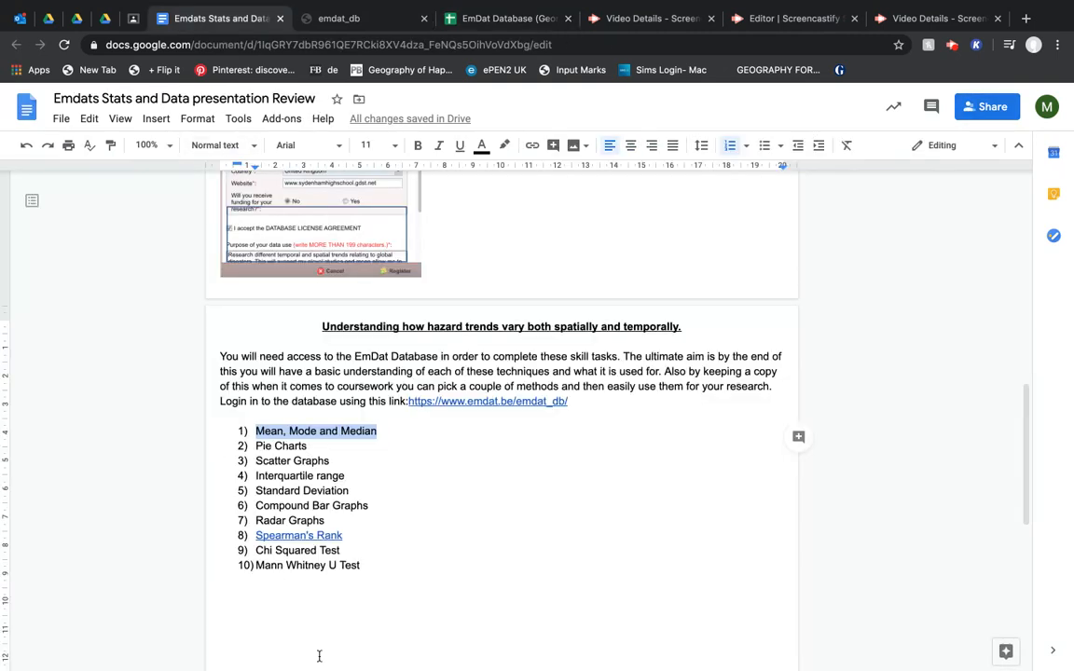
pyautogui.click(461, 19)
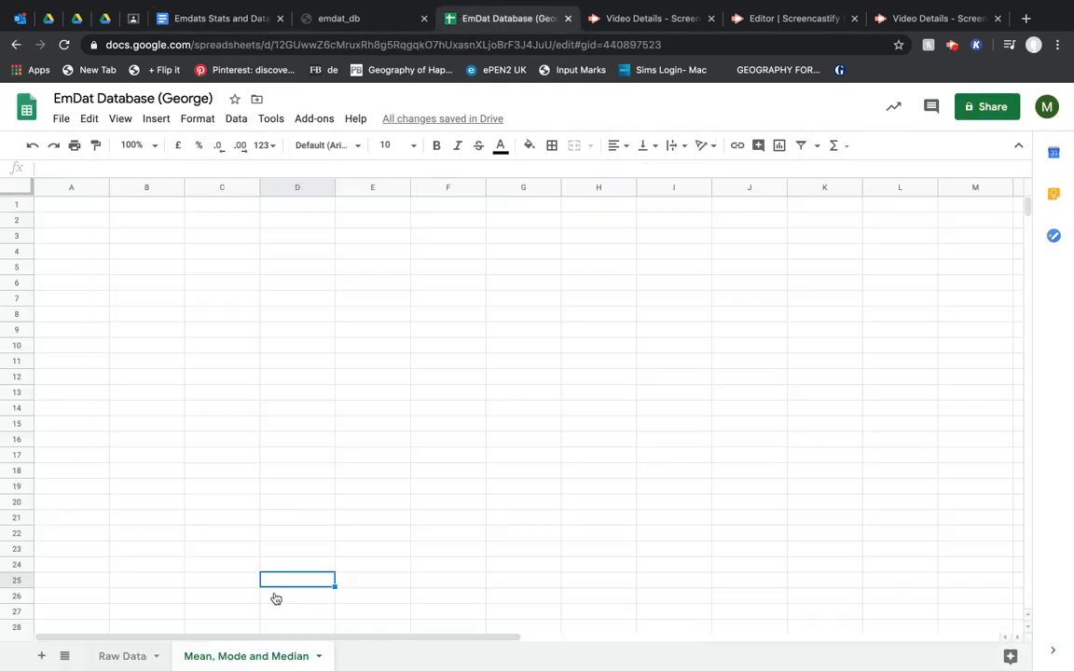
# - Add another new sheet and name it "Pie Charts"
pyautogui.click(41, 656)
pyautogui.rightClick(360, 656)
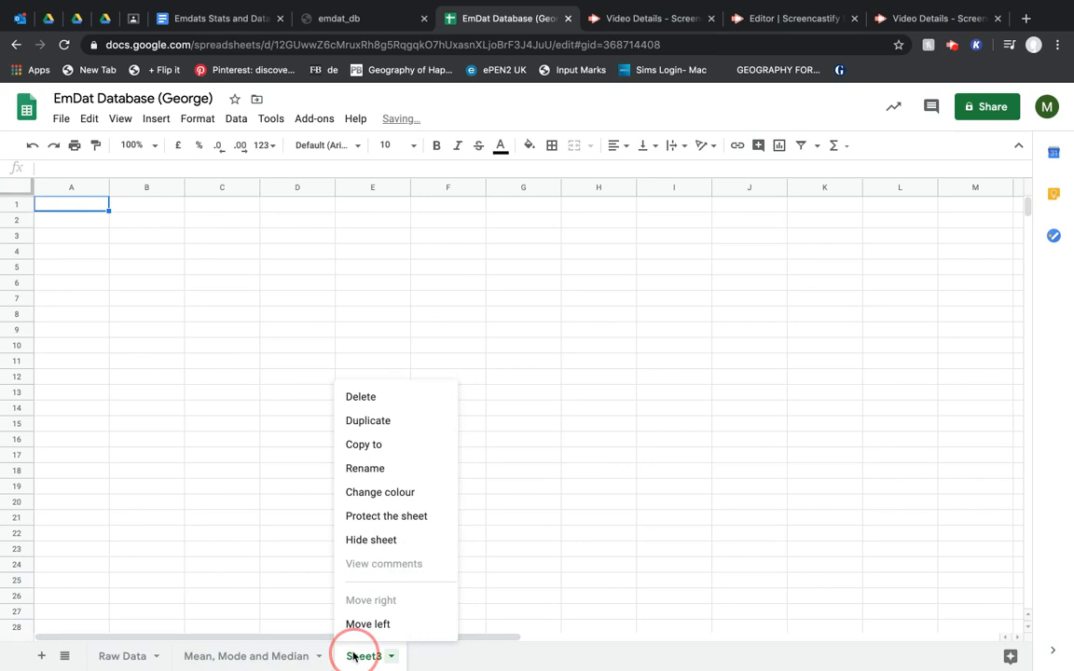
pyautogui.click(368, 468)
pyautogui.write('Pie Charts')
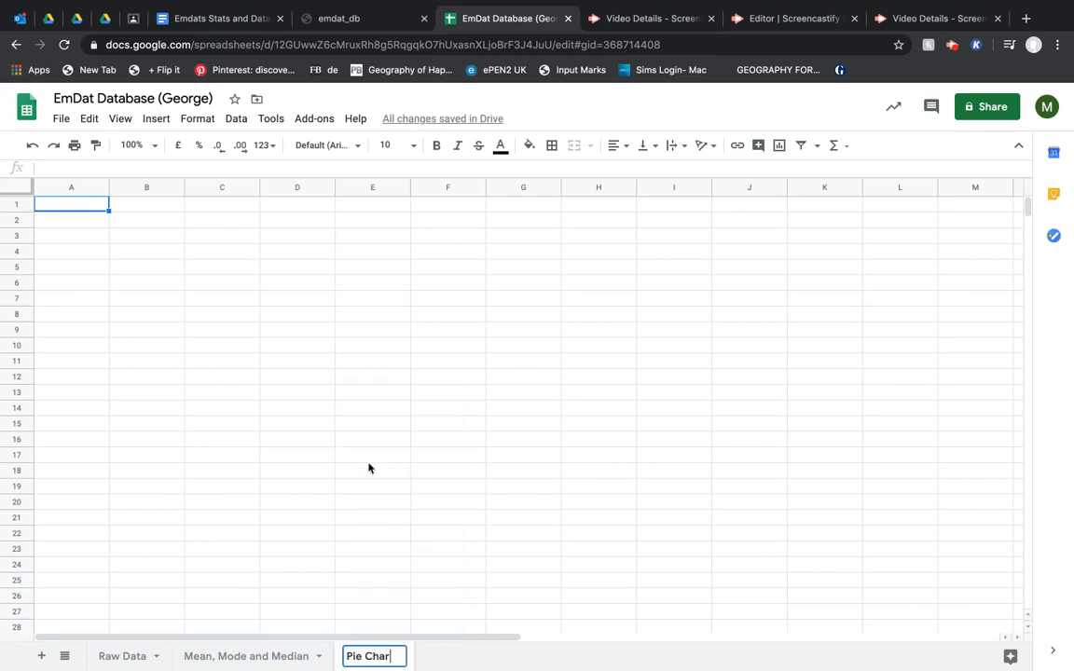
pyautogui.click(428, 407)
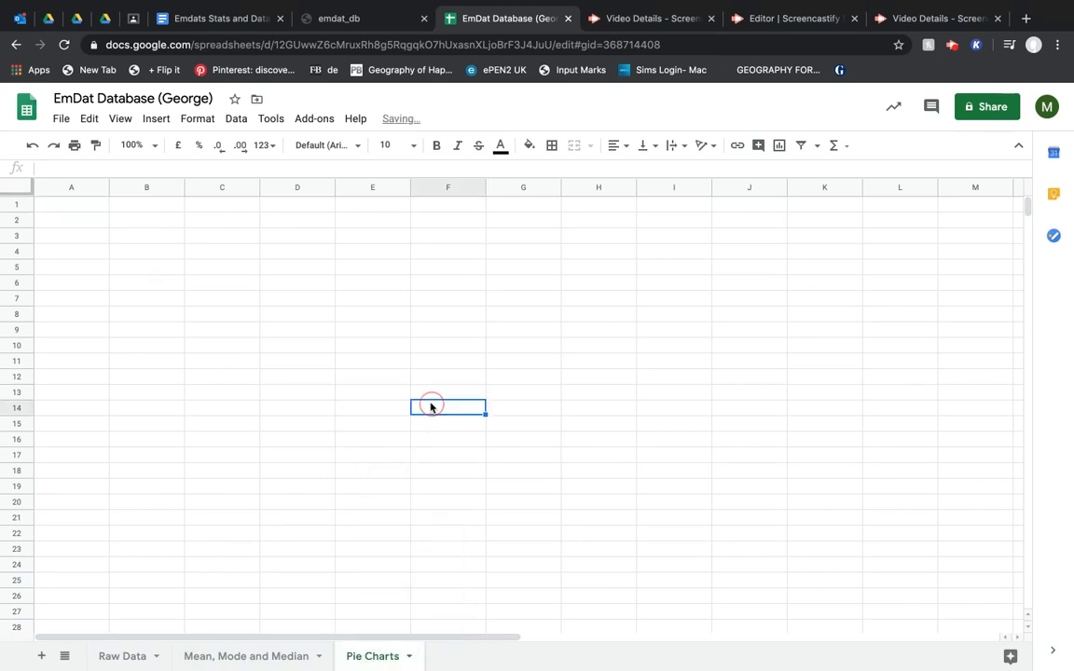
# - Look through the spreadsheet's three sheets, check the technique list in the review document, and return to the Mean, Mode and Median sheet
pyautogui.click(190, 664)
pyautogui.click(345, 658)
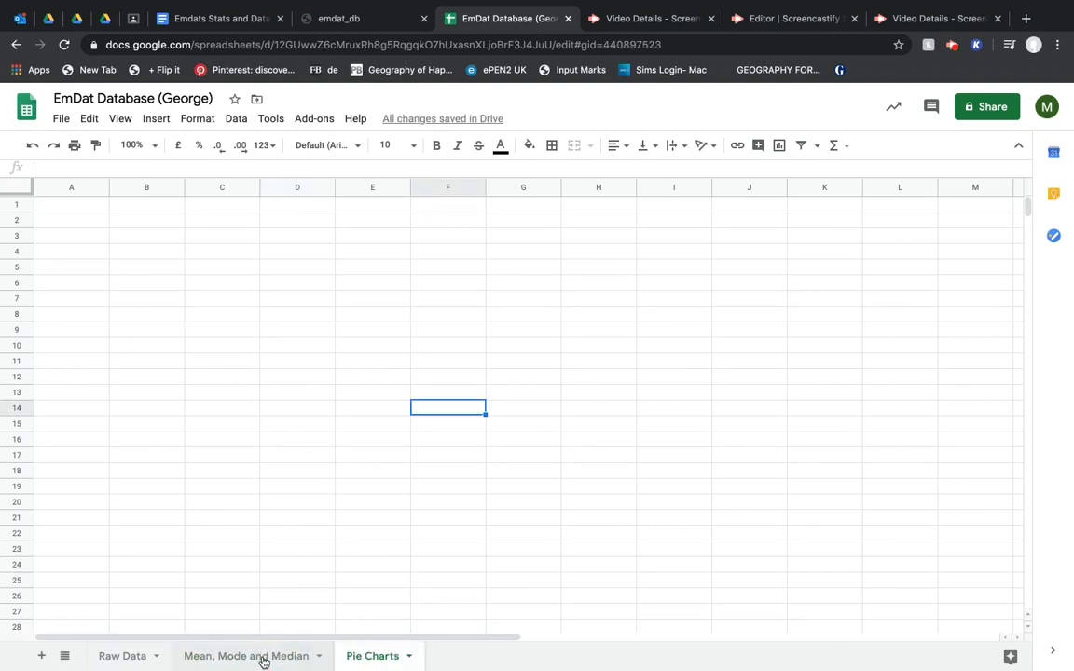
pyautogui.click(261, 660)
pyautogui.click(113, 660)
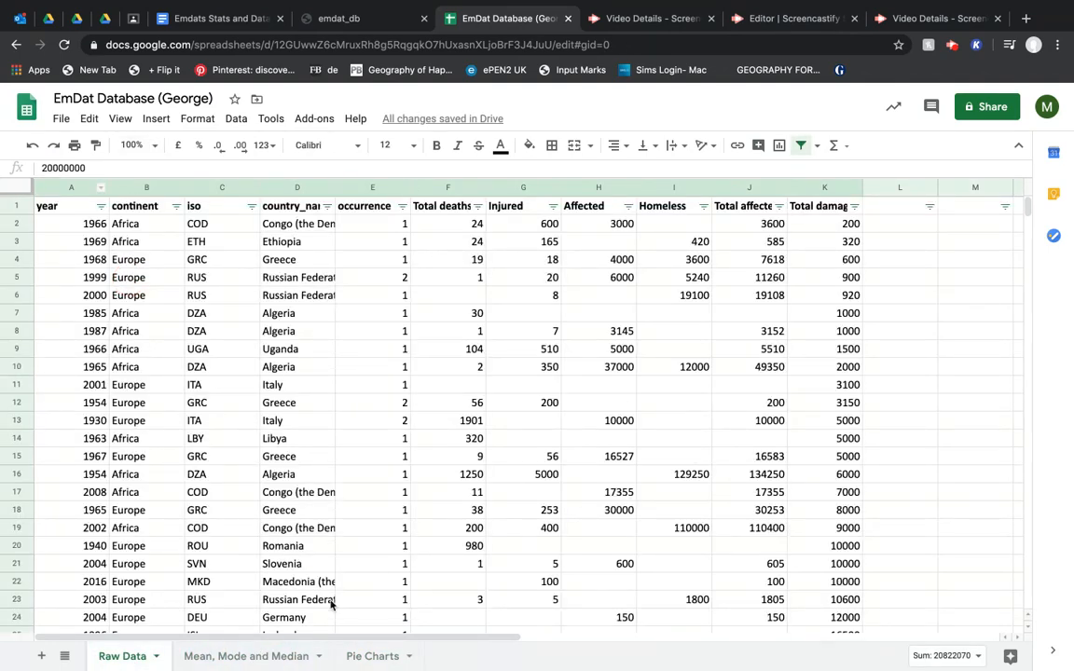
pyautogui.click(242, 665)
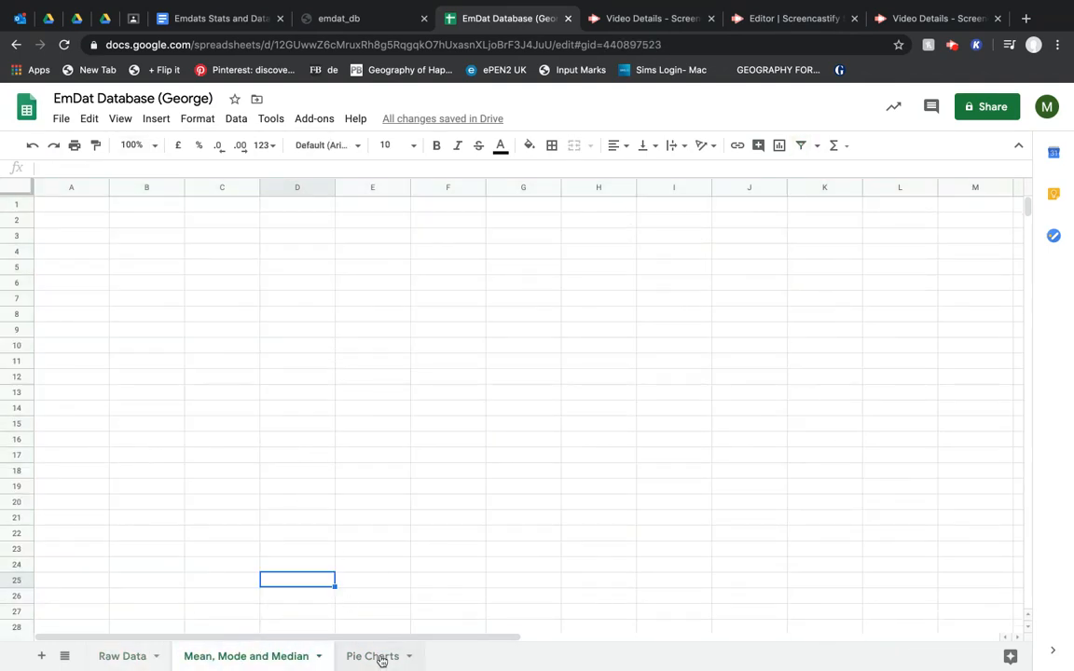
pyautogui.click(381, 659)
pyautogui.click(264, 661)
pyautogui.click(216, 26)
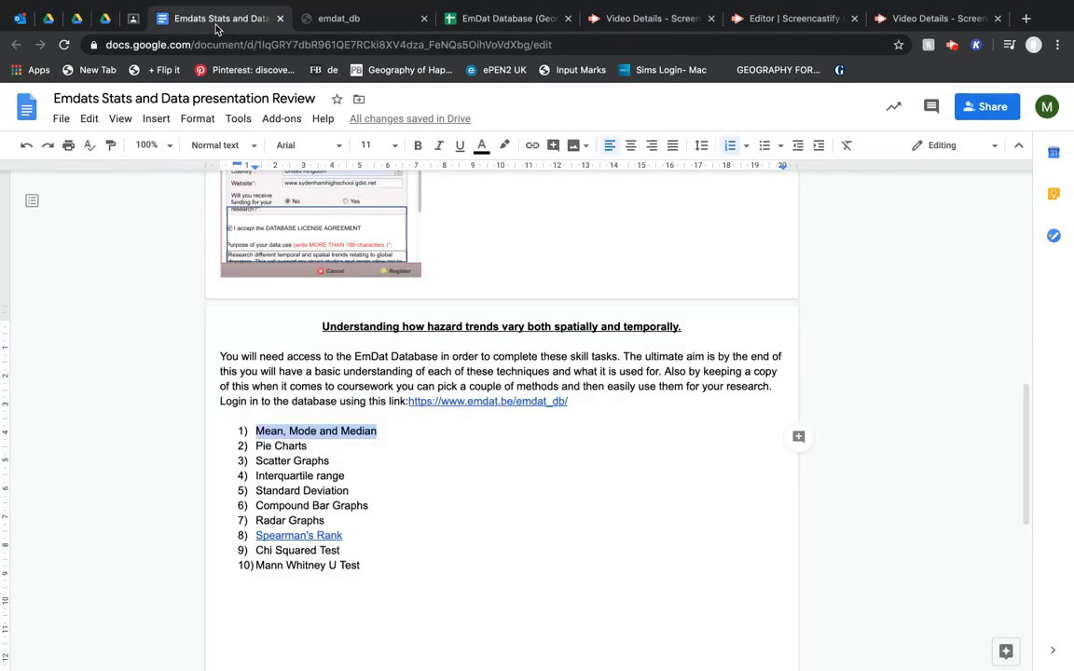
pyautogui.click(477, 16)
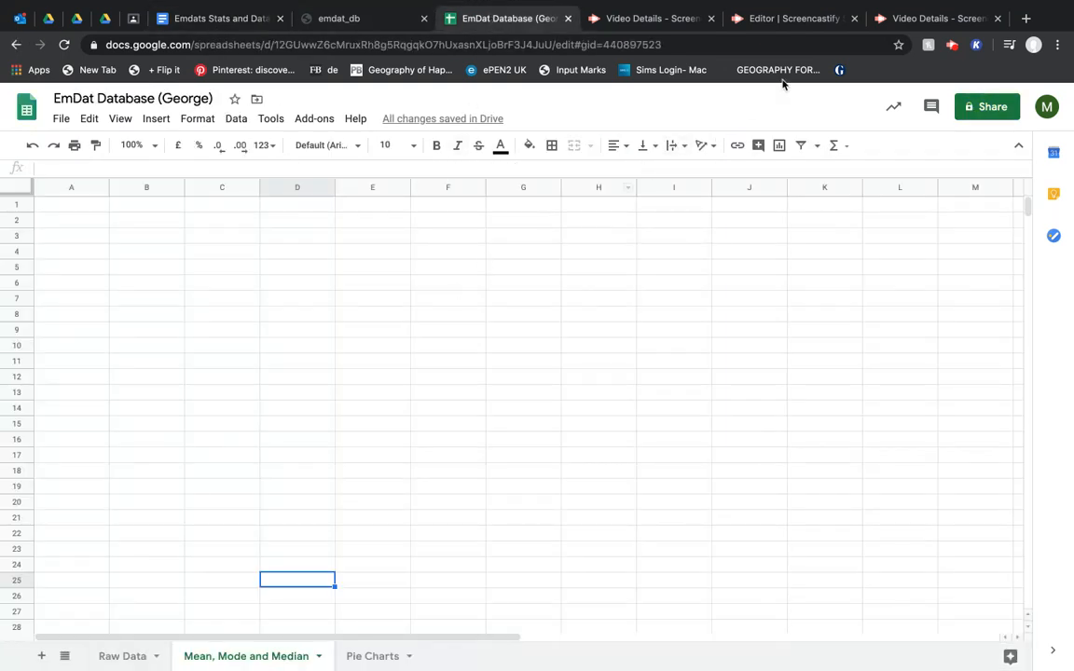